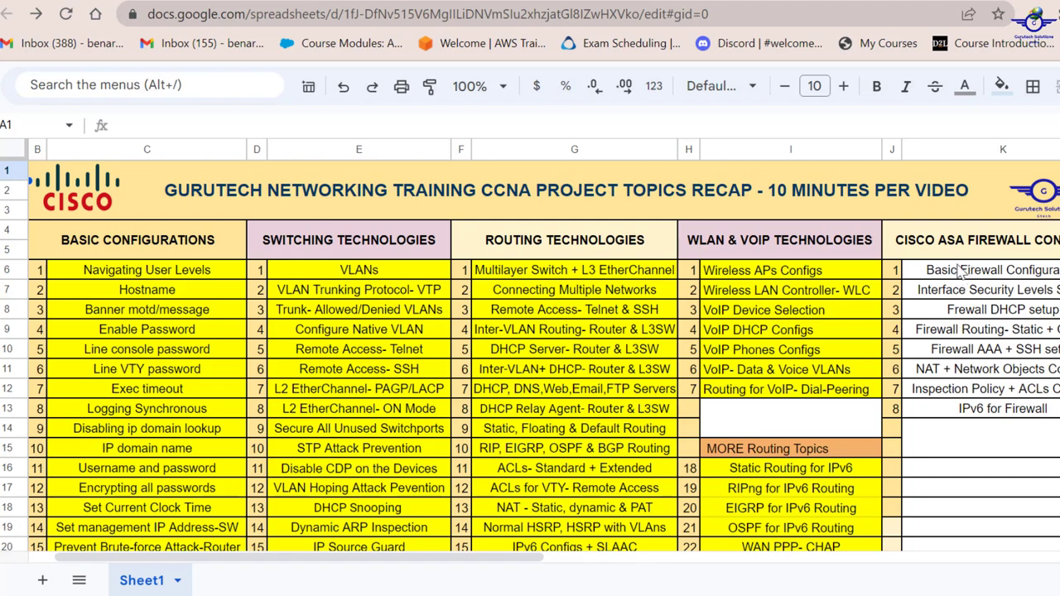
Select cells K6:K7 holding the Basic Firewall Configuration topics in the recap sheet.
{"action": "left_click_drag", "start_coordinate": [959, 273], "coordinate": [975, 295]}
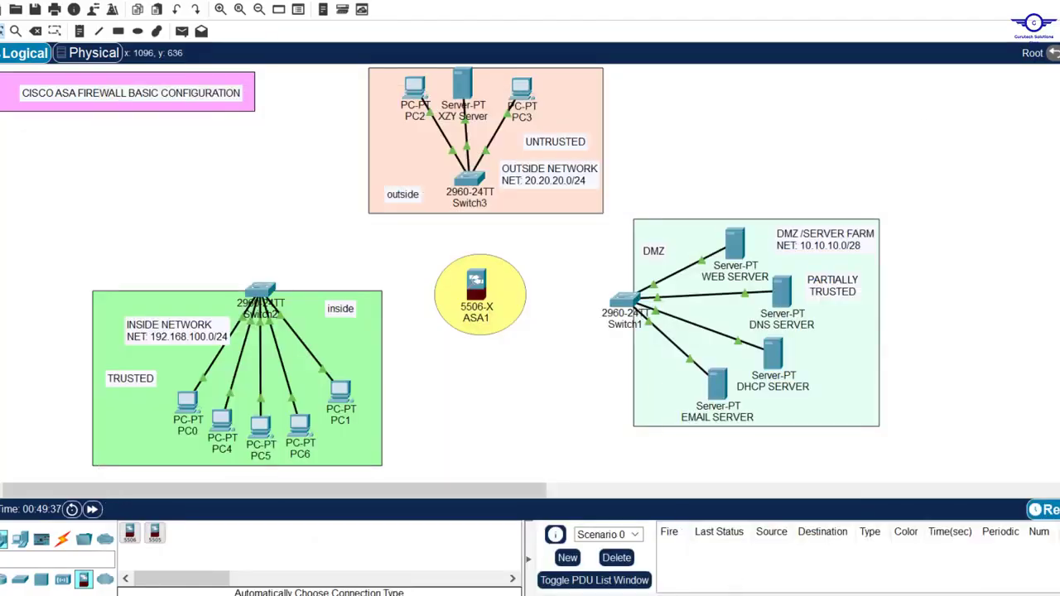
In config-guide.txt, highlight step 1 about drawing the topology, then minimize Notepad.
{"action": "key", "text": "alt+Tab"}
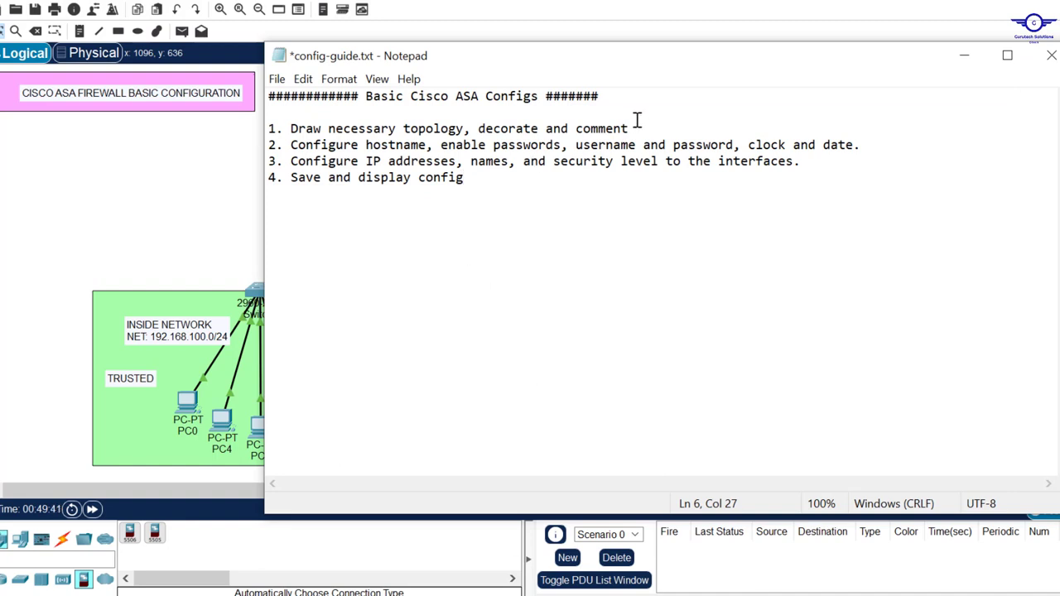
{"action": "left_click_drag", "start_coordinate": [629, 129], "coordinate": [290, 130]}
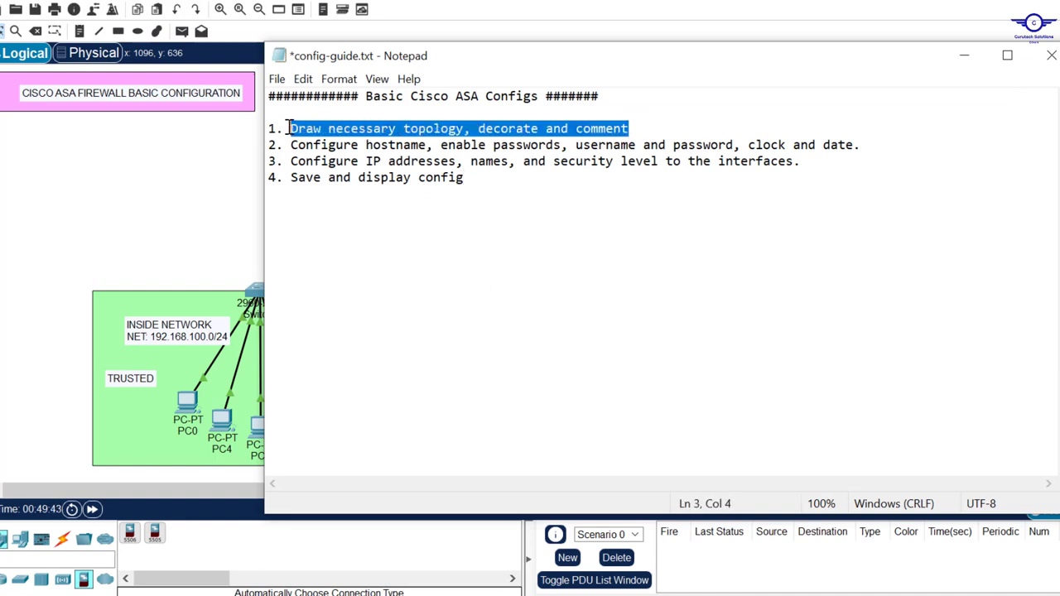
{"action": "left_click", "coordinate": [970, 58]}
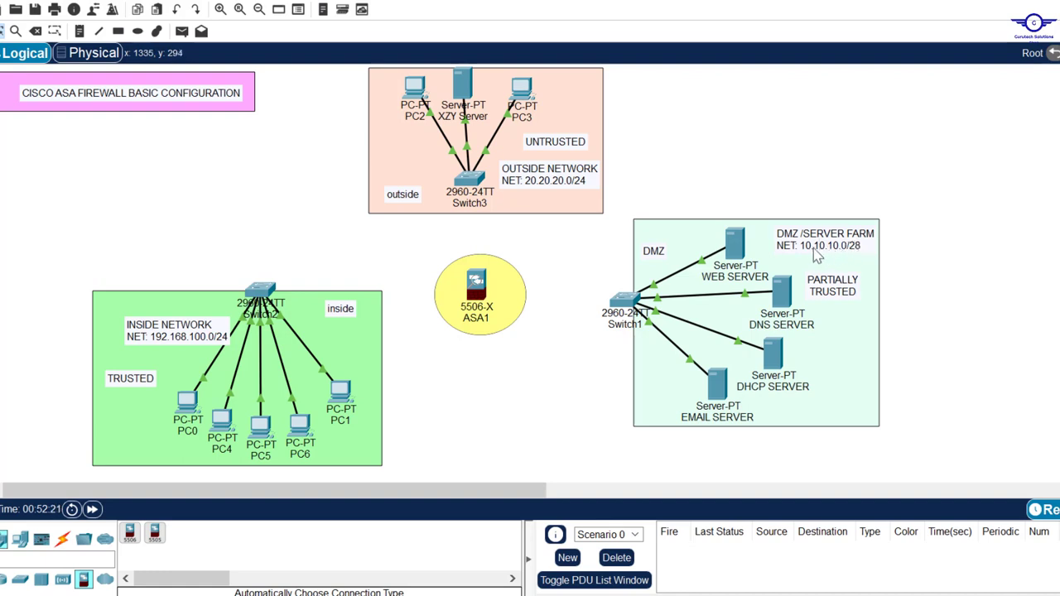
{"action": "left_click", "coordinate": [853, 246]}
{"action": "left_click_drag", "start_coordinate": [403, 245], "coordinate": [557, 373]}
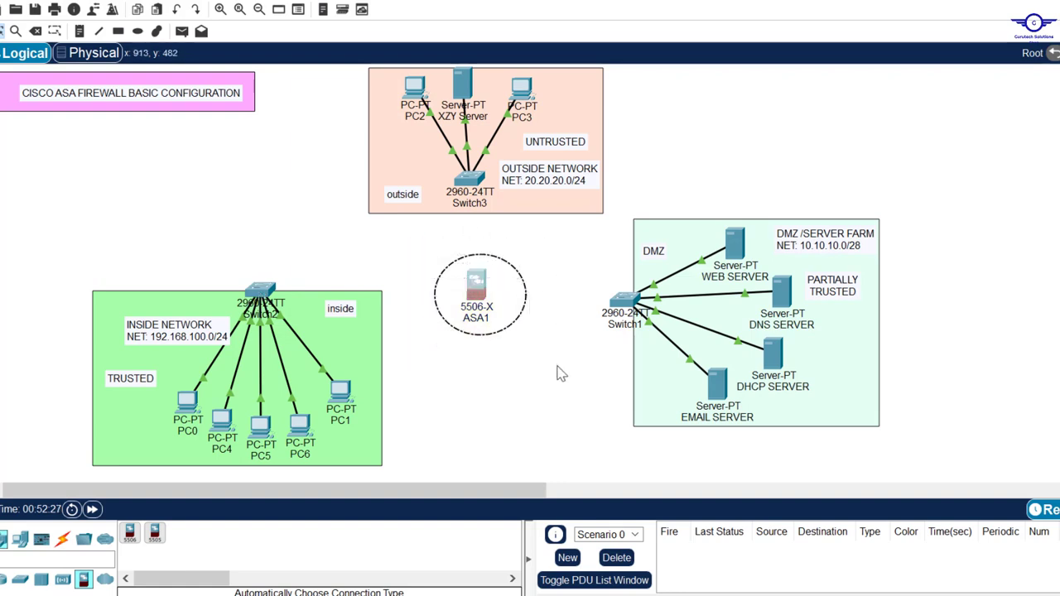
{"action": "left_click", "coordinate": [555, 407]}
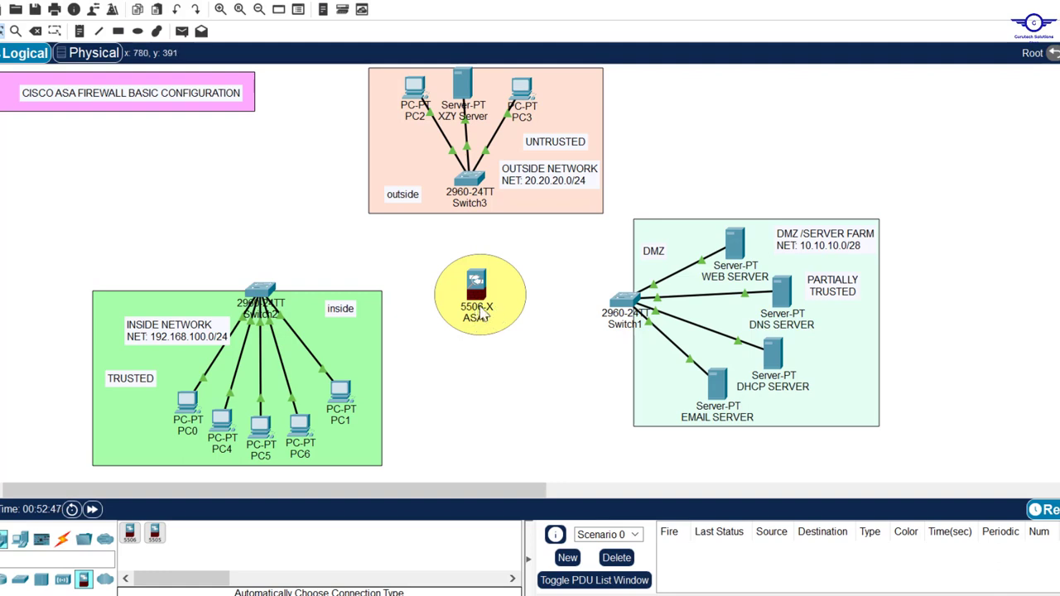
{"action": "left_click", "coordinate": [154, 534]}
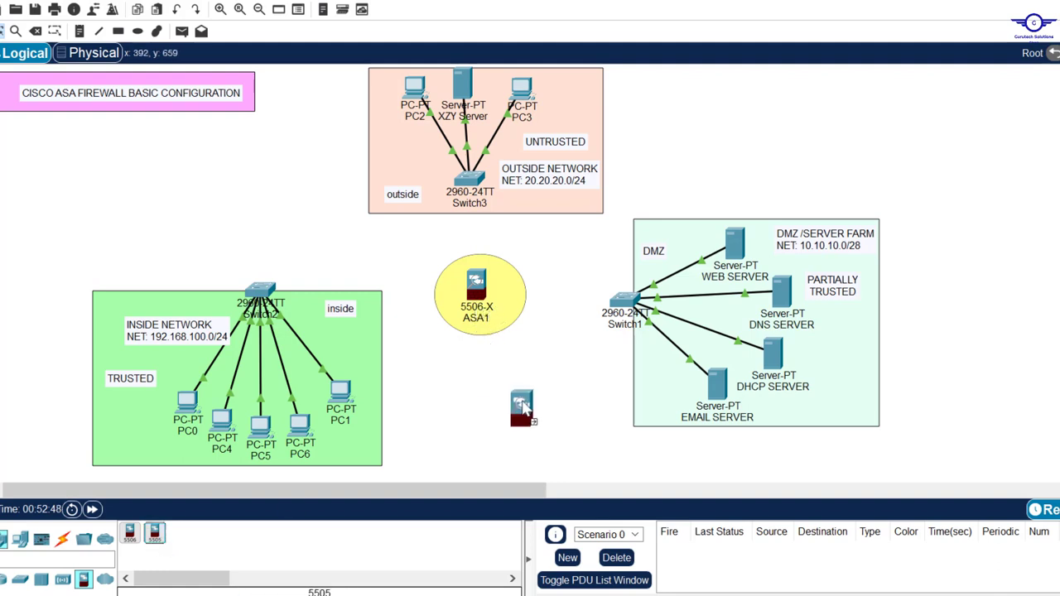
{"action": "left_click", "coordinate": [495, 369]}
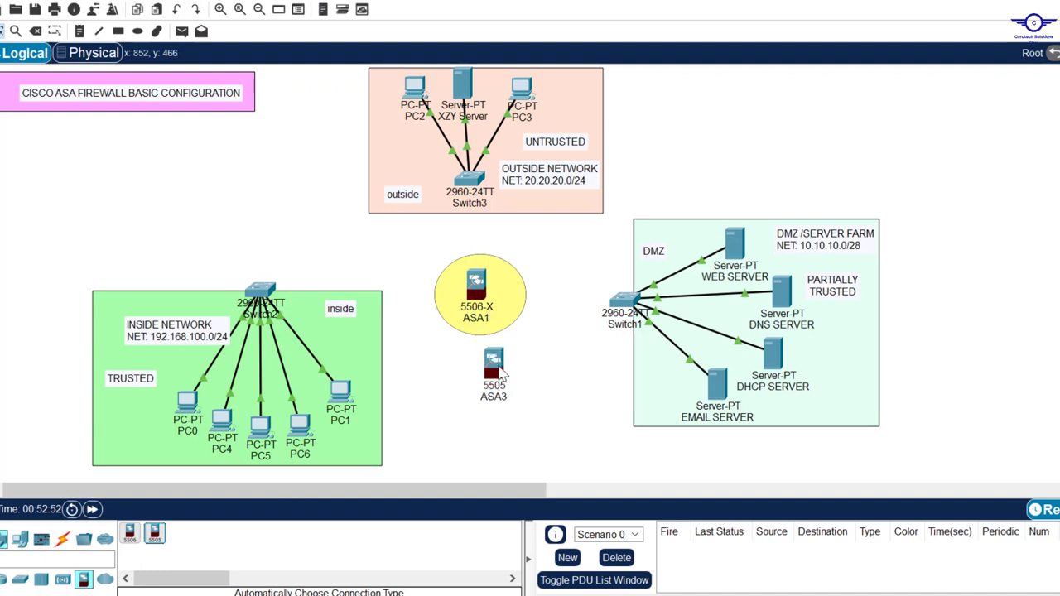
{"action": "left_click_drag", "start_coordinate": [472, 359], "coordinate": [539, 407]}
{"action": "key", "text": "Delete"}
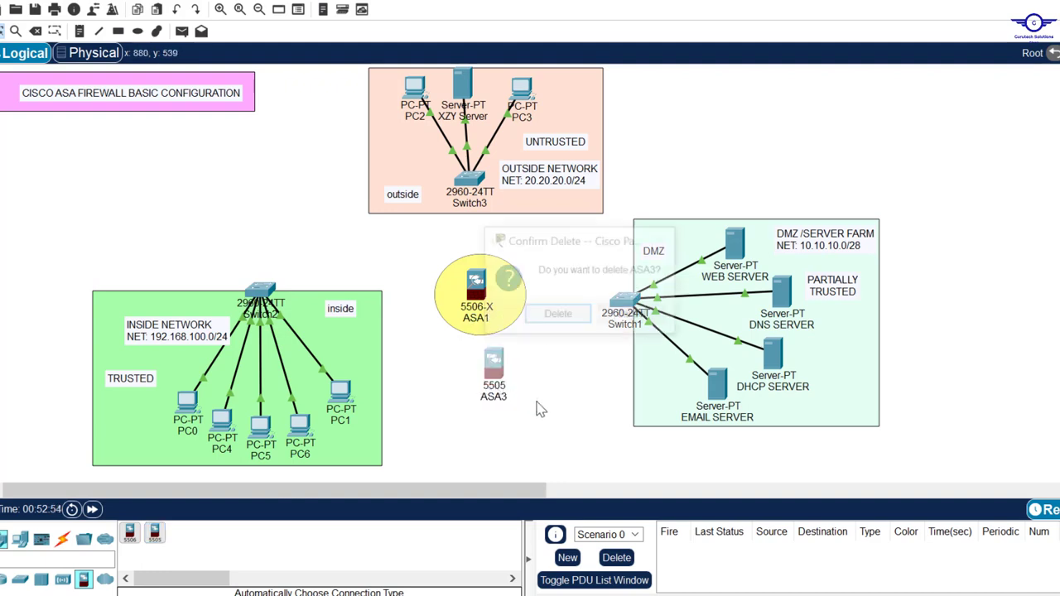
{"action": "key", "text": "Return"}
{"action": "key", "text": "Escape"}
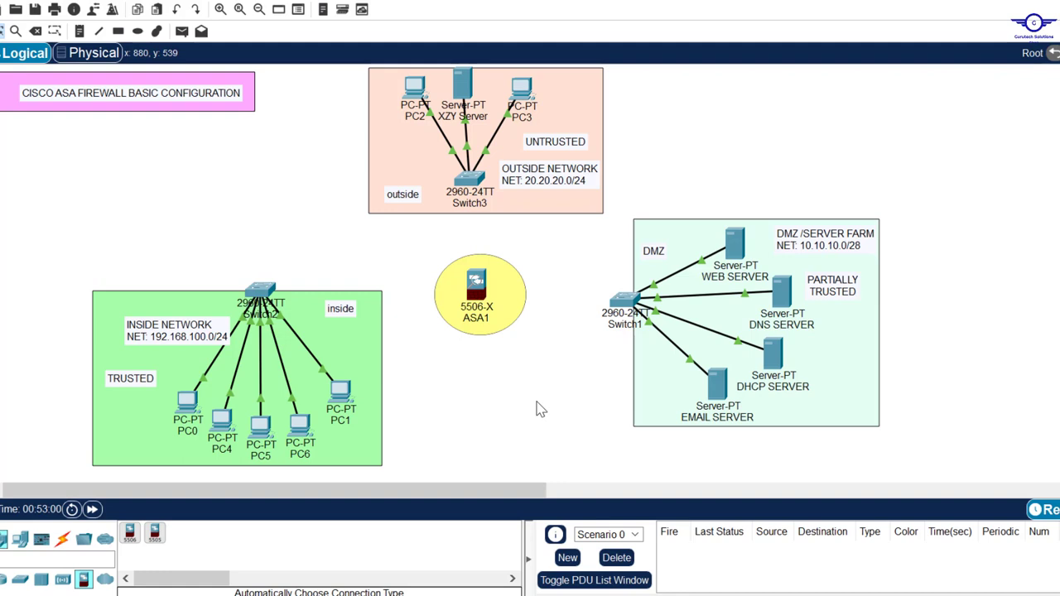
Connect Switch2, Switch1 and Switch3 to ASA1 using automatic cables.
{"action": "left_click", "coordinate": [62, 538]}
{"action": "left_click", "coordinate": [129, 533]}
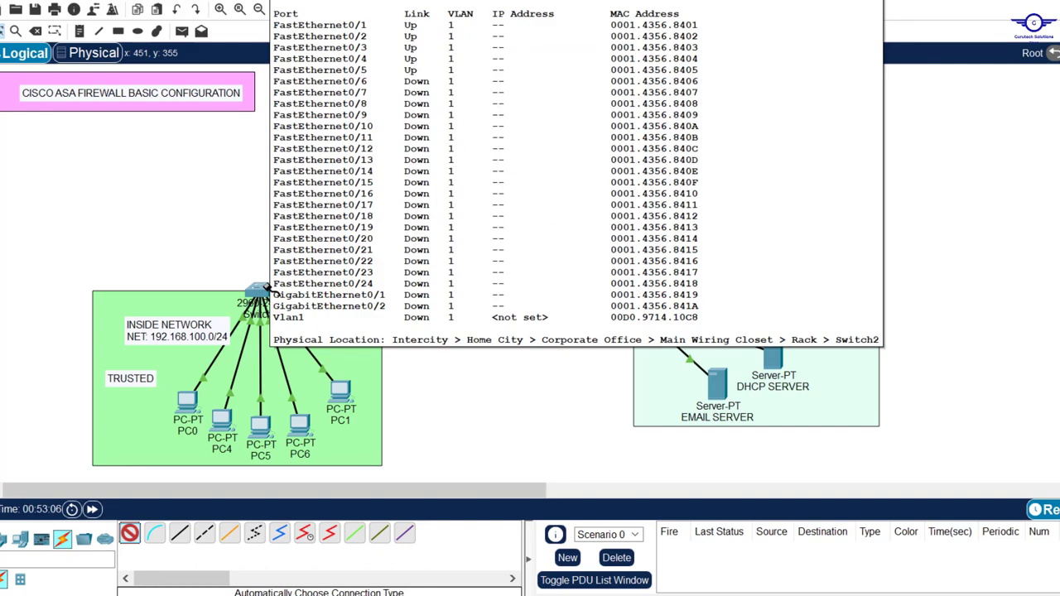
{"action": "left_click", "coordinate": [267, 287]}
{"action": "left_click", "coordinate": [476, 286]}
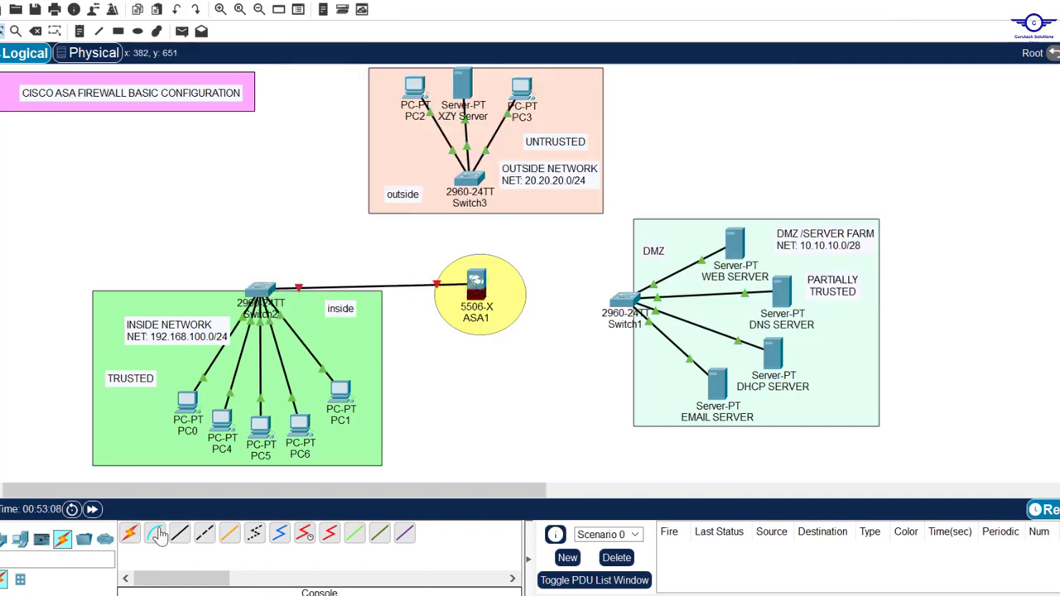
{"action": "left_click", "coordinate": [129, 533]}
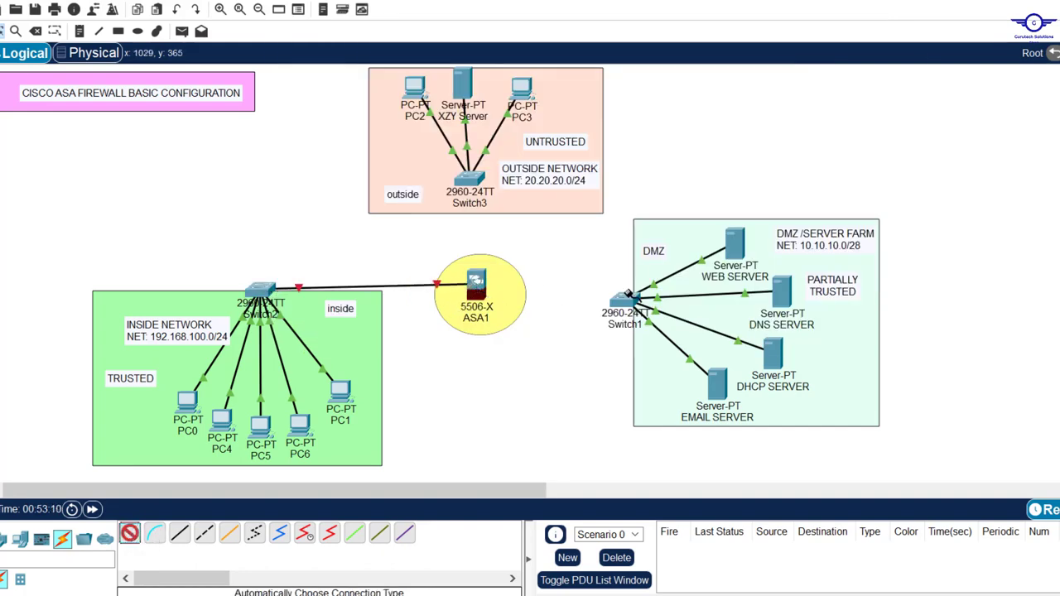
{"action": "left_click", "coordinate": [629, 294]}
{"action": "left_click", "coordinate": [476, 285]}
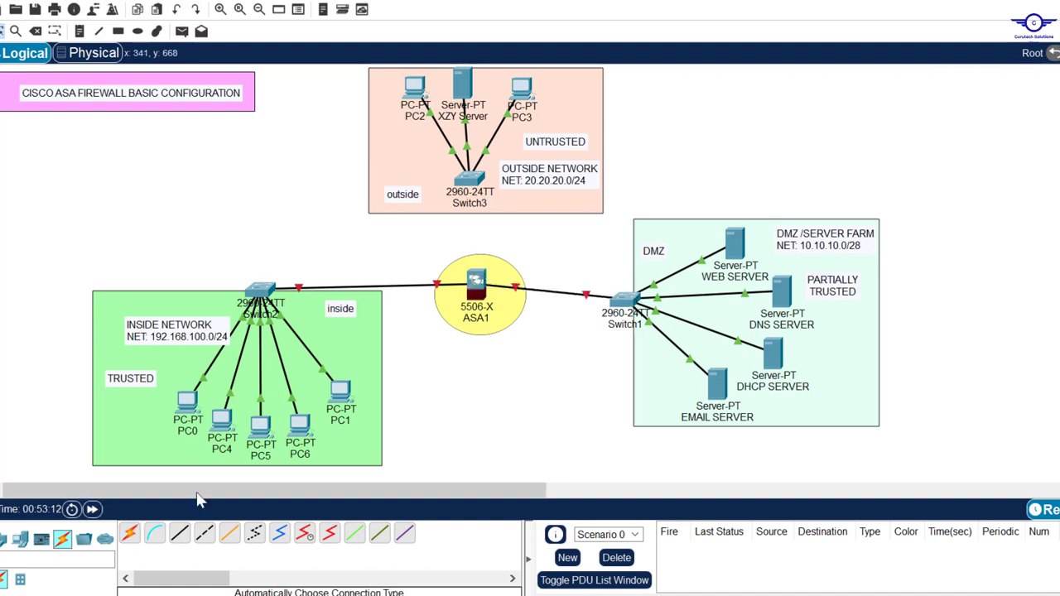
{"action": "left_click", "coordinate": [129, 533]}
{"action": "left_click", "coordinate": [470, 177]}
{"action": "left_click", "coordinate": [475, 286]}
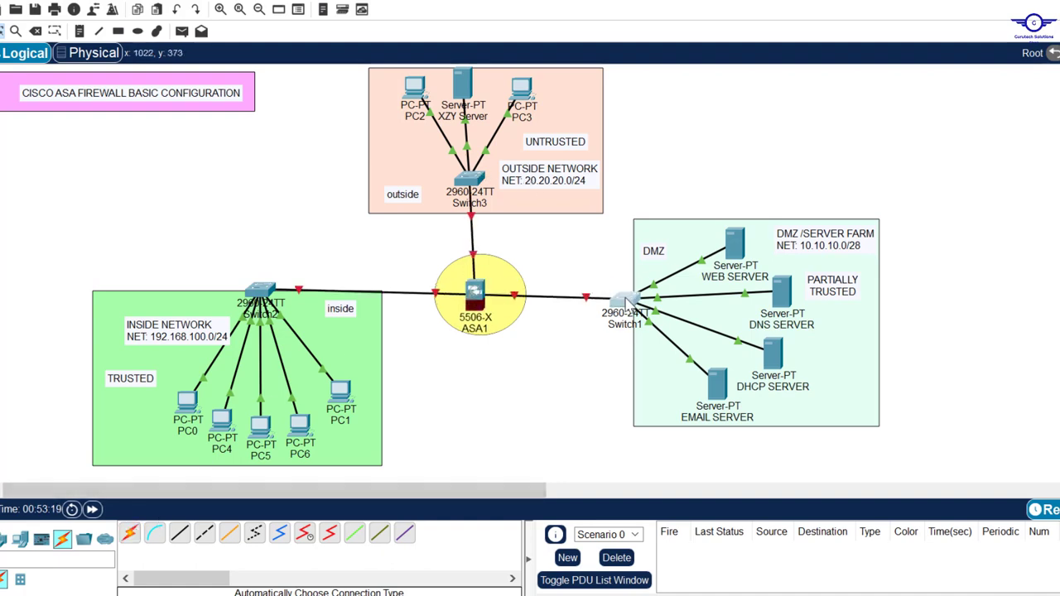
Nudge Switch1 into place, check the ASA1 selection, then restore the config guide notes.
{"action": "left_click_drag", "start_coordinate": [633, 300], "coordinate": [638, 296]}
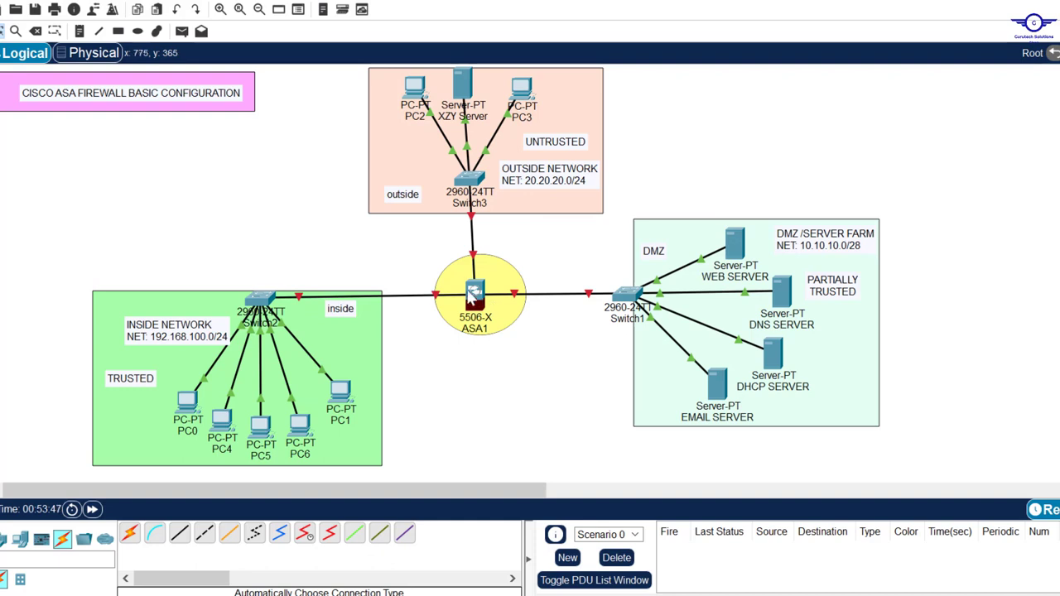
{"action": "left_click_drag", "start_coordinate": [427, 242], "coordinate": [549, 362]}
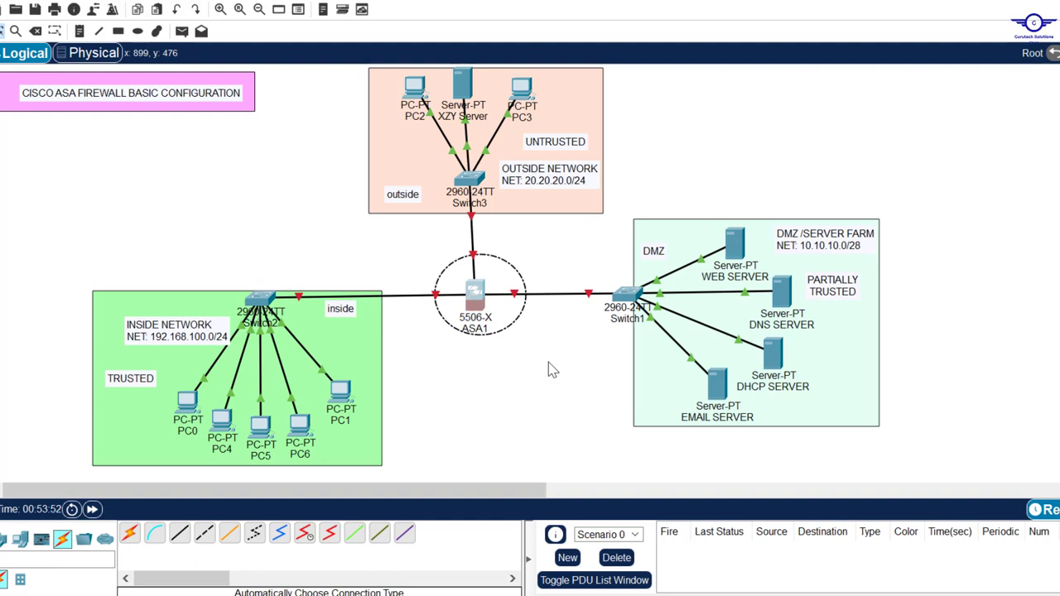
{"action": "left_click", "coordinate": [512, 362]}
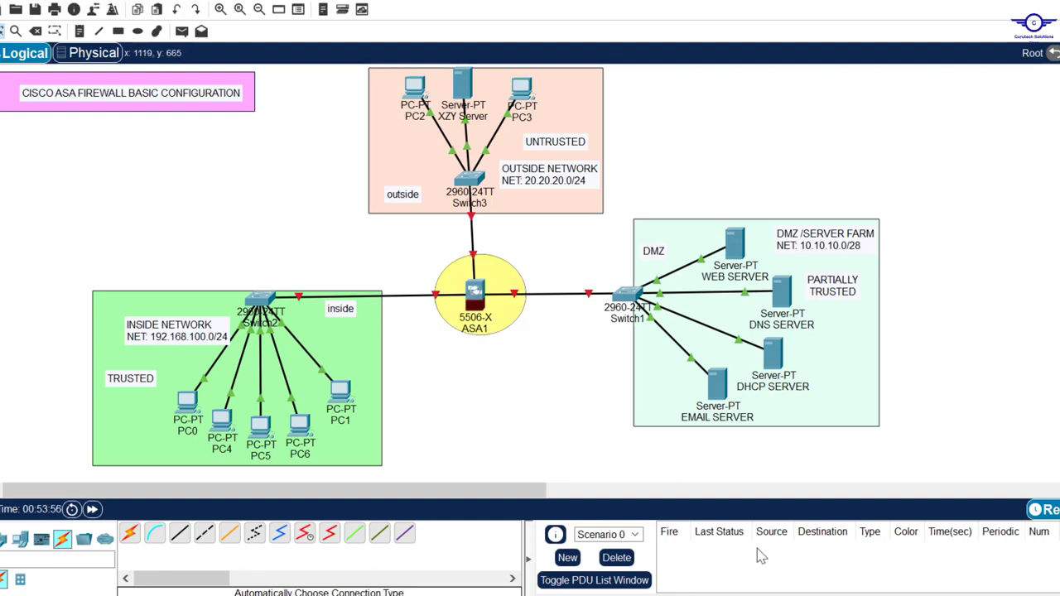
{"action": "left_click", "coordinate": [748, 594]}
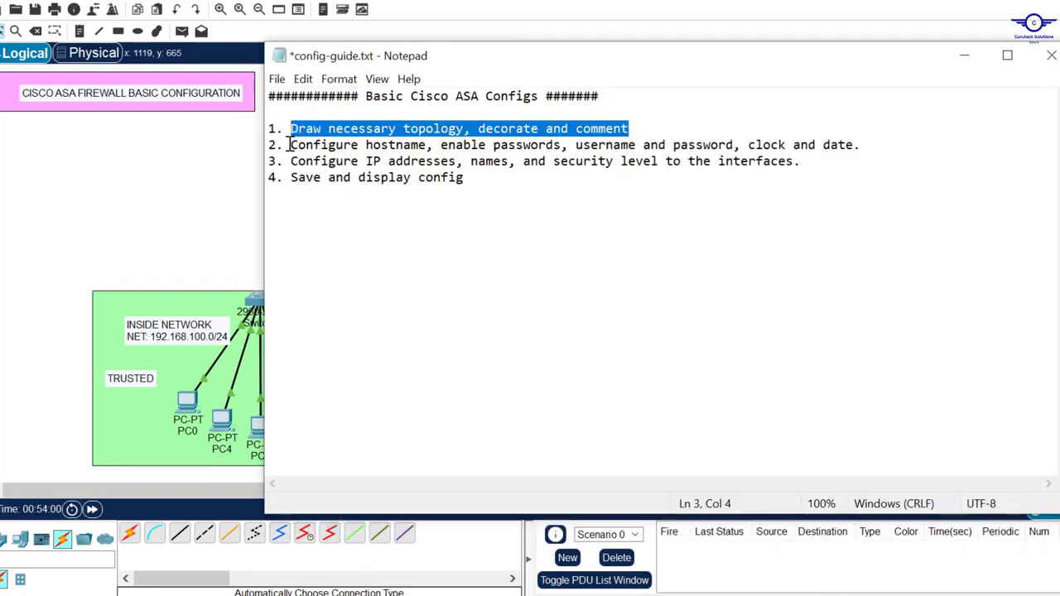
Highlight step 2 on hostname, passwords, clock and date, then minimize Notepad.
{"action": "left_click_drag", "start_coordinate": [292, 145], "coordinate": [858, 145]}
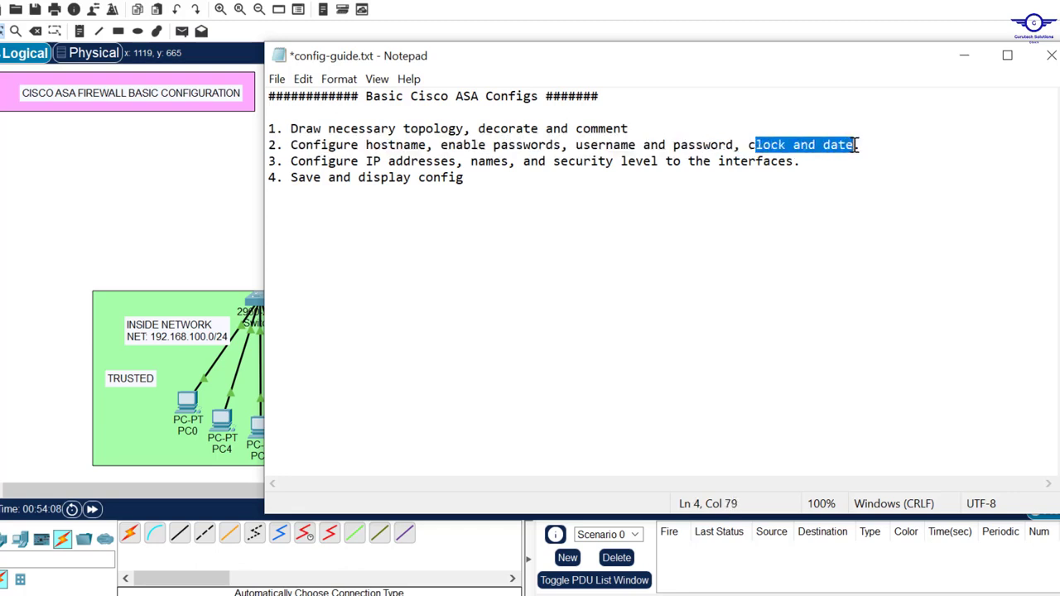
{"action": "left_click", "coordinate": [965, 55]}
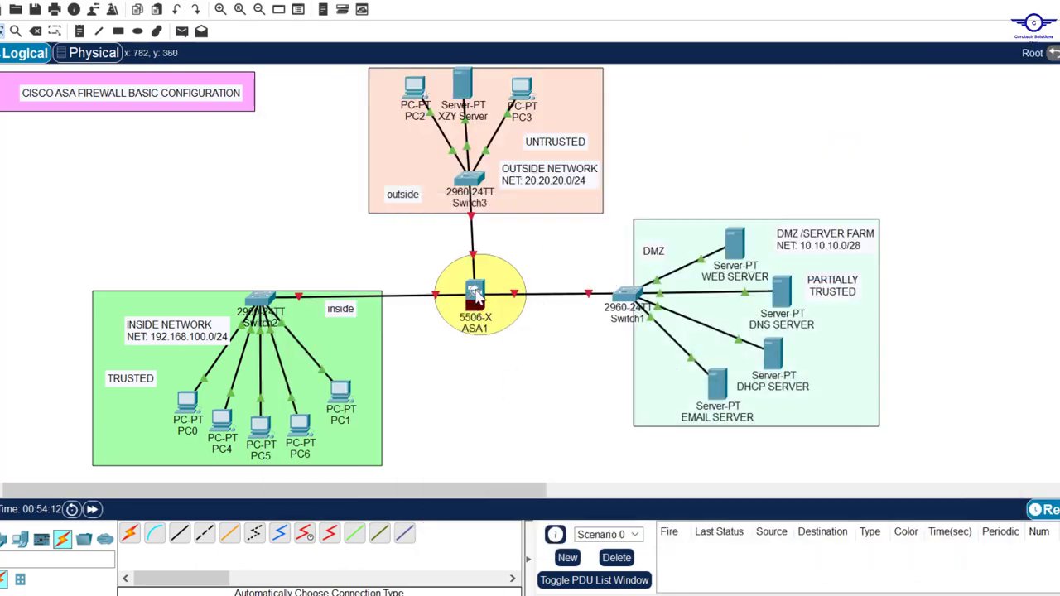
Open ASA1's CLI and reposition its window beside the topology.
{"action": "left_click", "coordinate": [475, 295]}
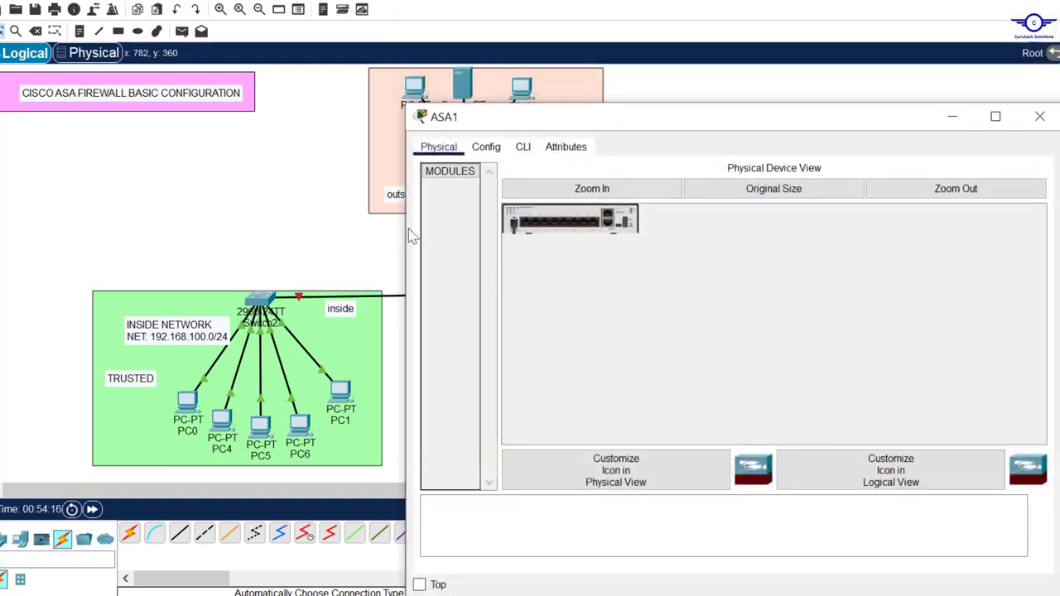
{"action": "left_click_drag", "start_coordinate": [411, 236], "coordinate": [559, 236]}
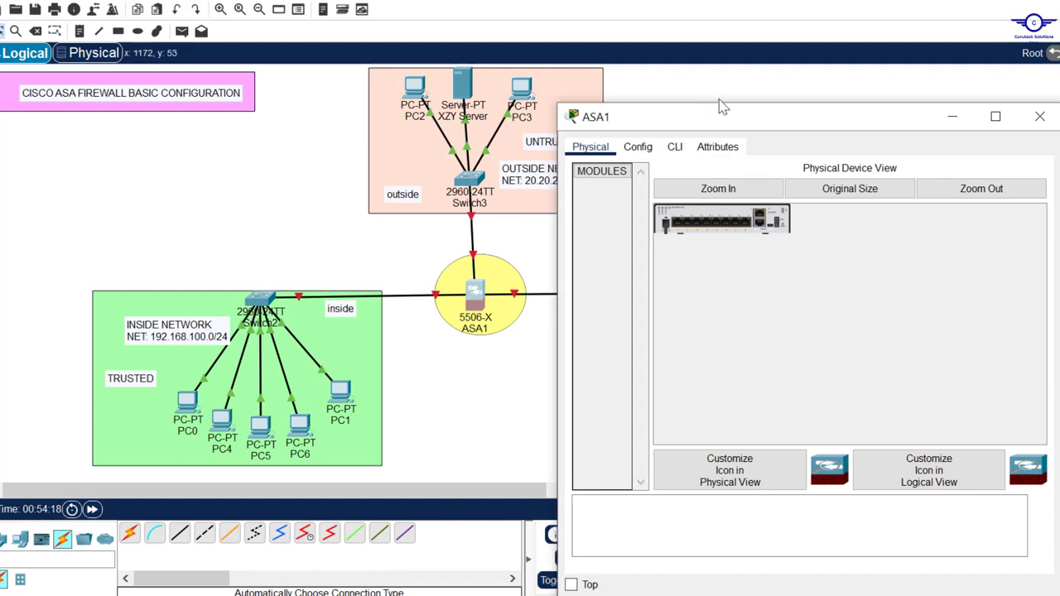
{"action": "left_click", "coordinate": [675, 148]}
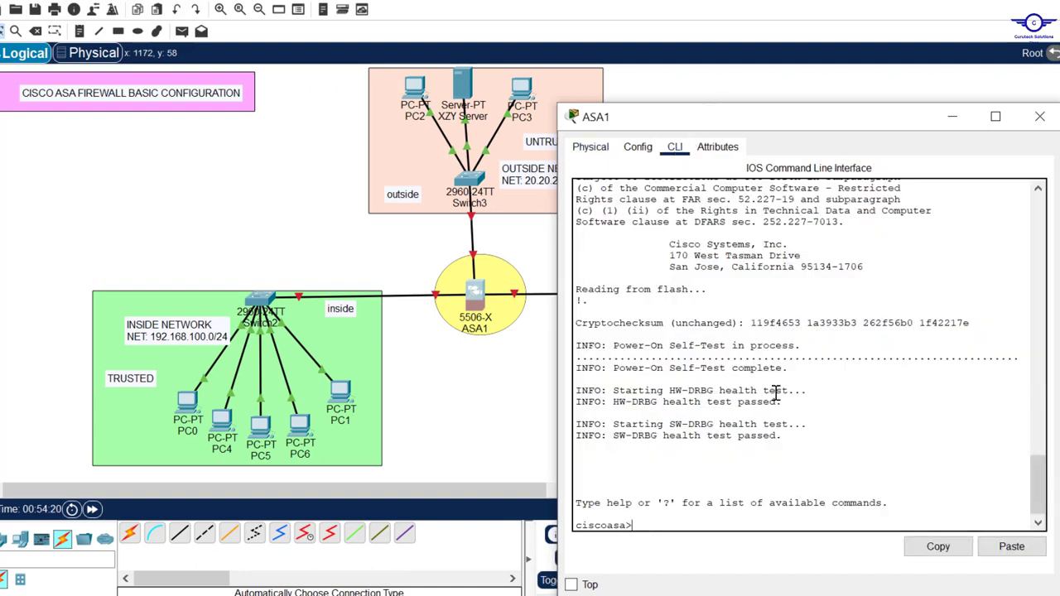
{"action": "key", "text": "Return"}
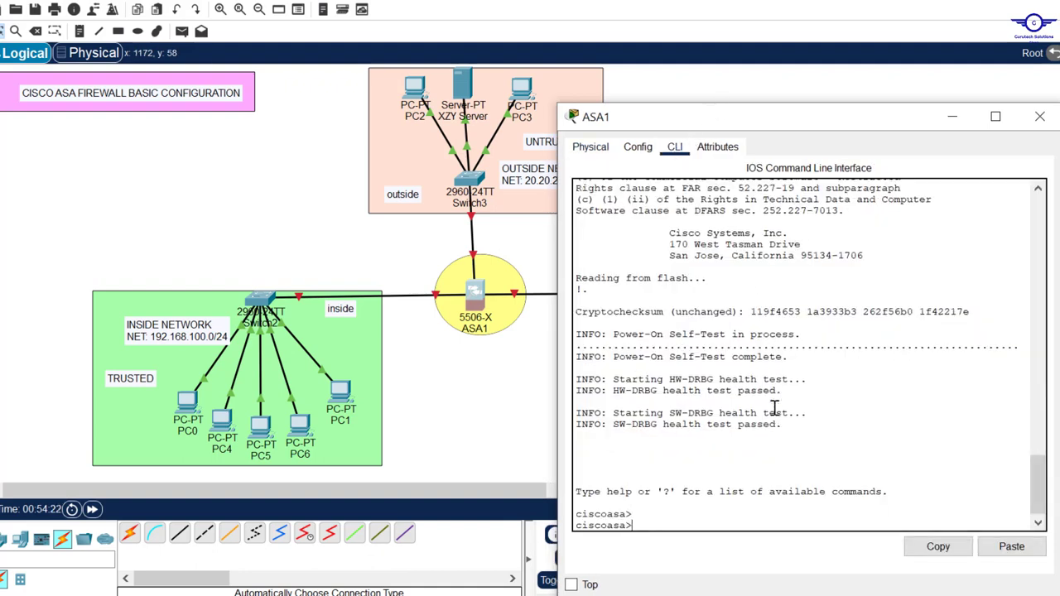
{"action": "left_click_drag", "start_coordinate": [636, 514], "coordinate": [577, 514]}
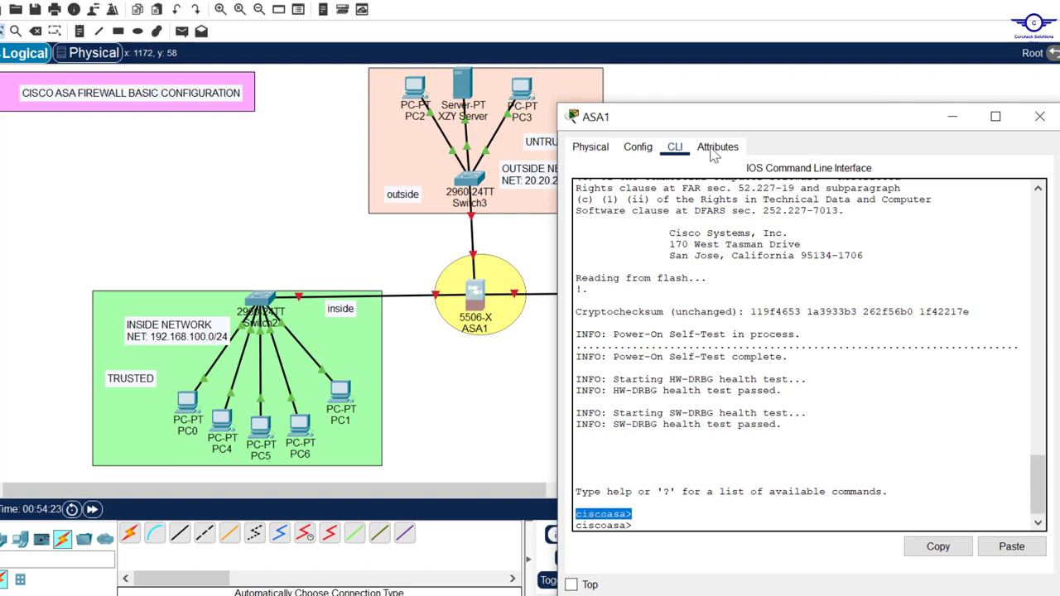
{"action": "left_click_drag", "start_coordinate": [741, 128], "coordinate": [752, 53]}
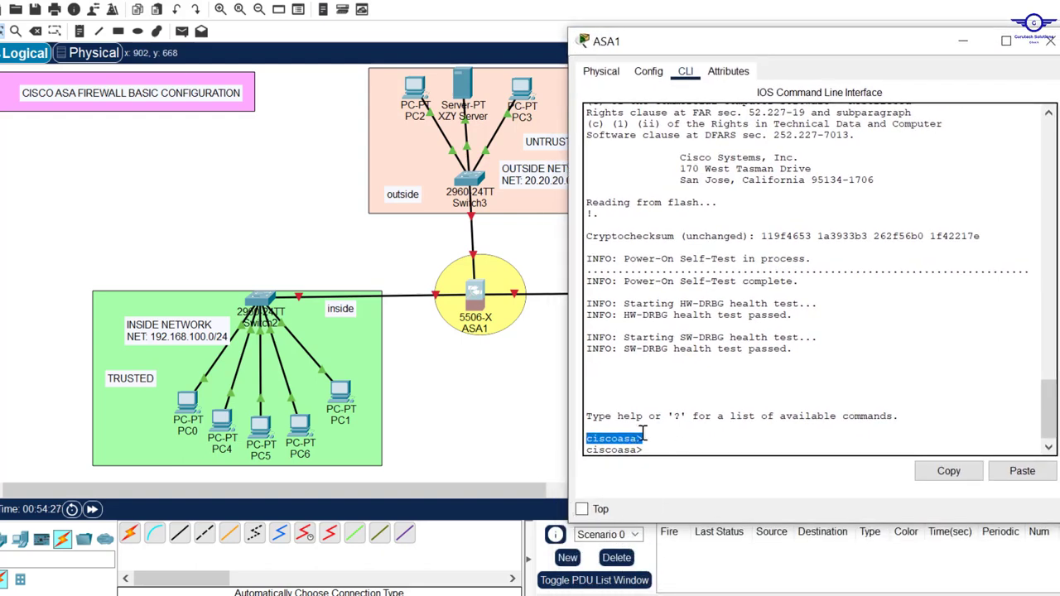
{"action": "key", "text": "Return"}
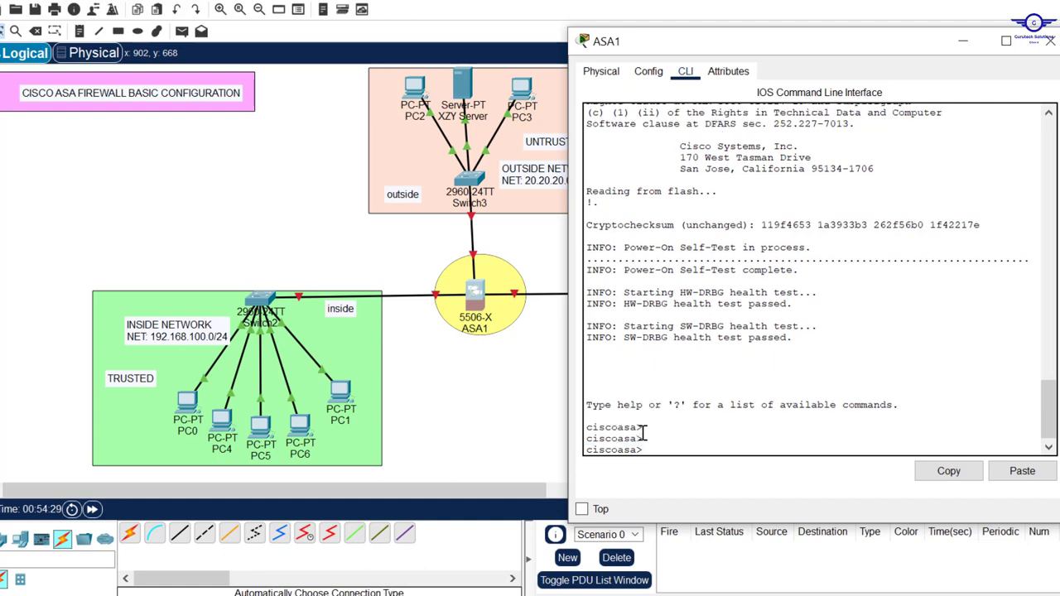
Enter privileged mode with en, then global configuration mode with conf t.
{"action": "type", "text": "en"}
{"action": "key", "text": "Return"}
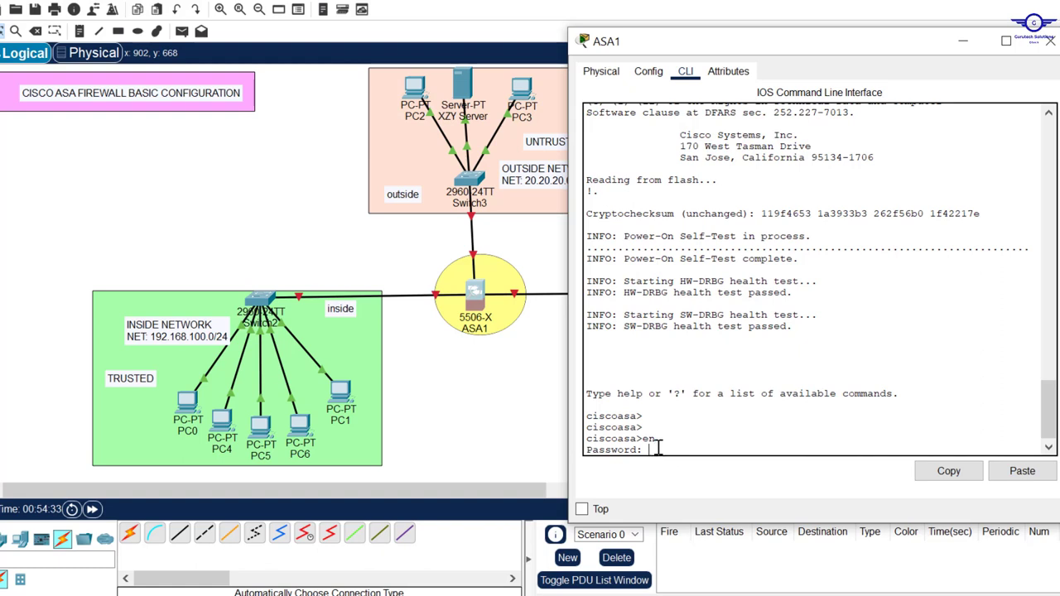
{"action": "left_click_drag", "start_coordinate": [656, 448], "coordinate": [579, 438]}
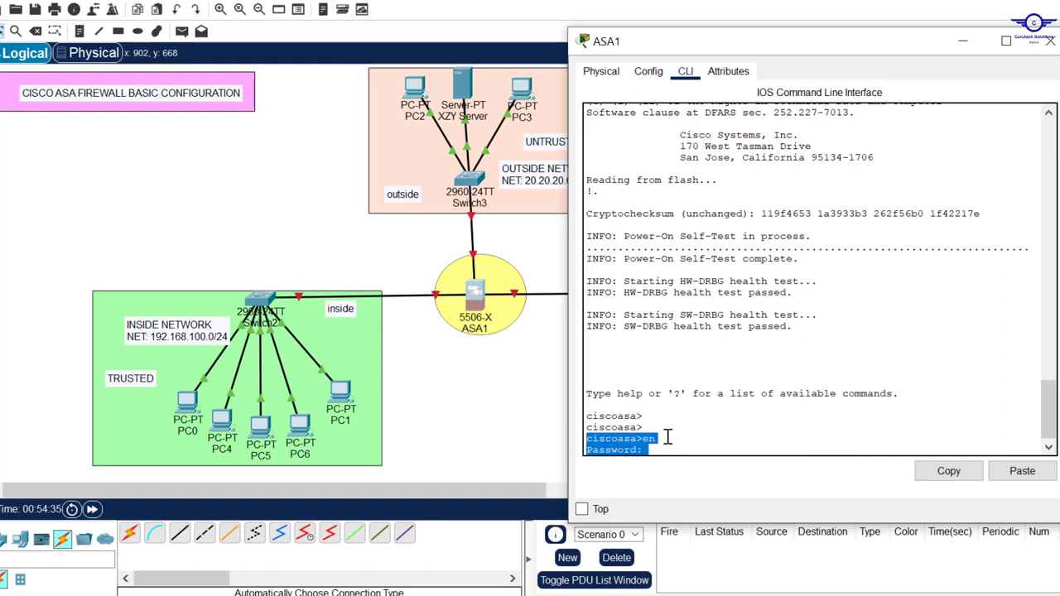
{"action": "left_click", "coordinate": [696, 438]}
{"action": "key", "text": "Return"}
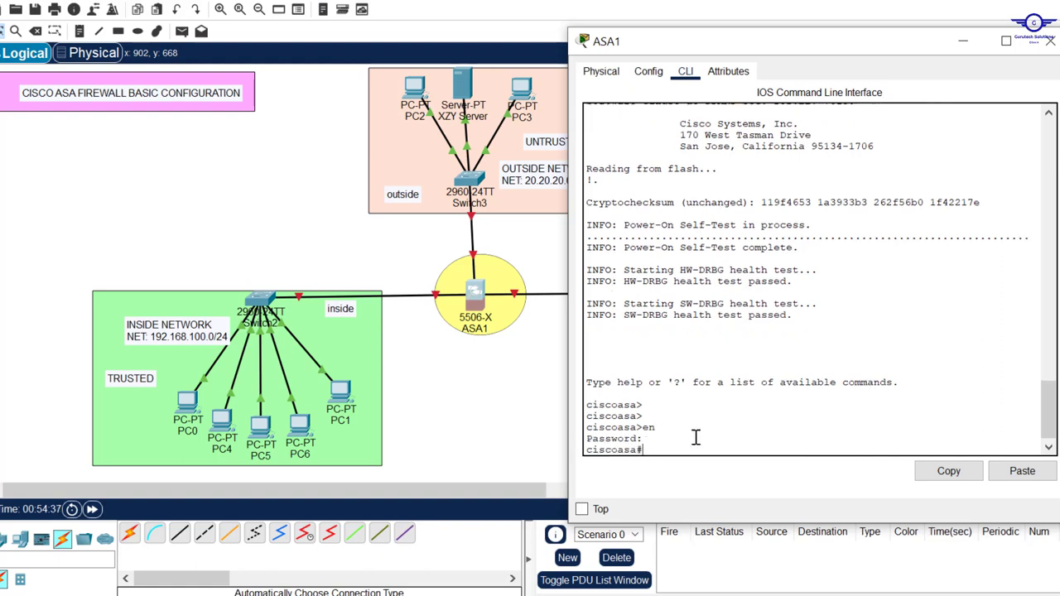
{"action": "type", "text": "ex"}
{"action": "key", "text": "Return"}
{"action": "key", "text": "Return"}
{"action": "key", "text": "Return"}
{"action": "key", "text": "Return"}
{"action": "type", "text": "en"}
{"action": "key", "text": "Return"}
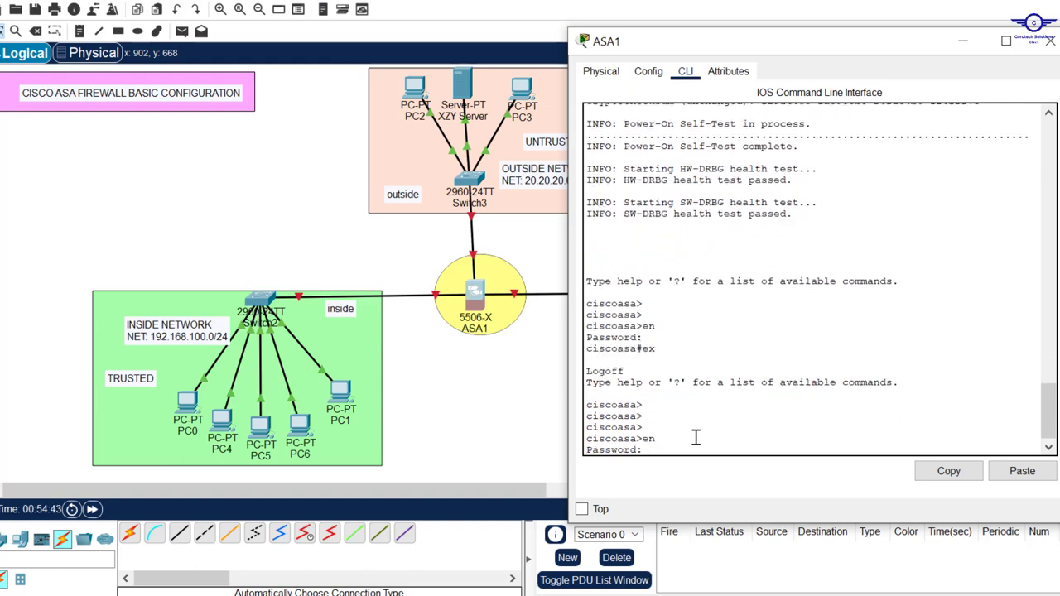
{"action": "key", "text": "Return"}
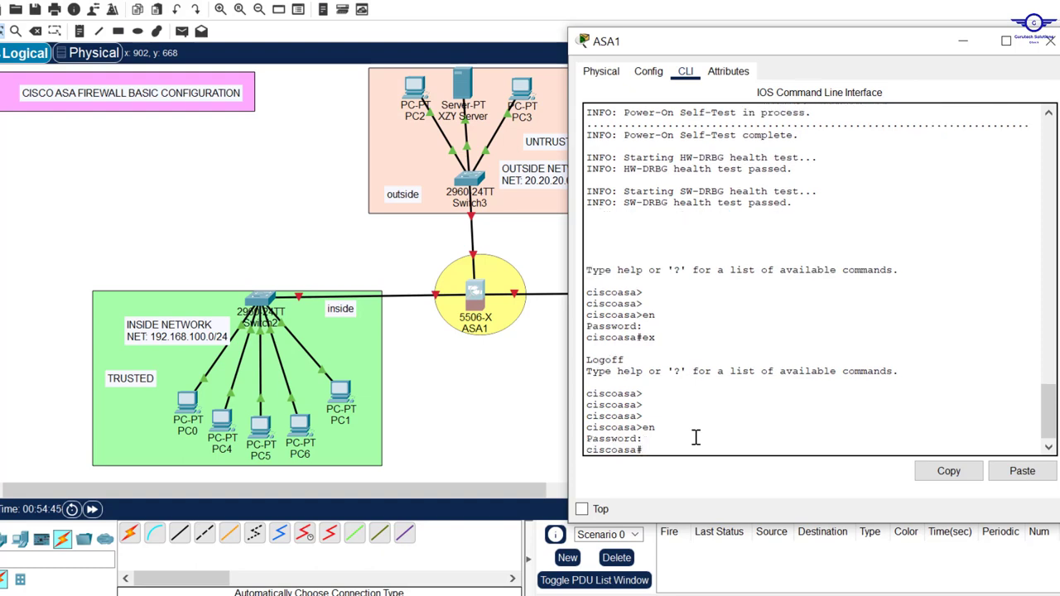
{"action": "type", "text": "conf t"}
{"action": "key", "text": "Return"}
{"action": "key", "text": "Return"}
{"action": "key", "text": "Return"}
{"action": "key", "text": "Return"}
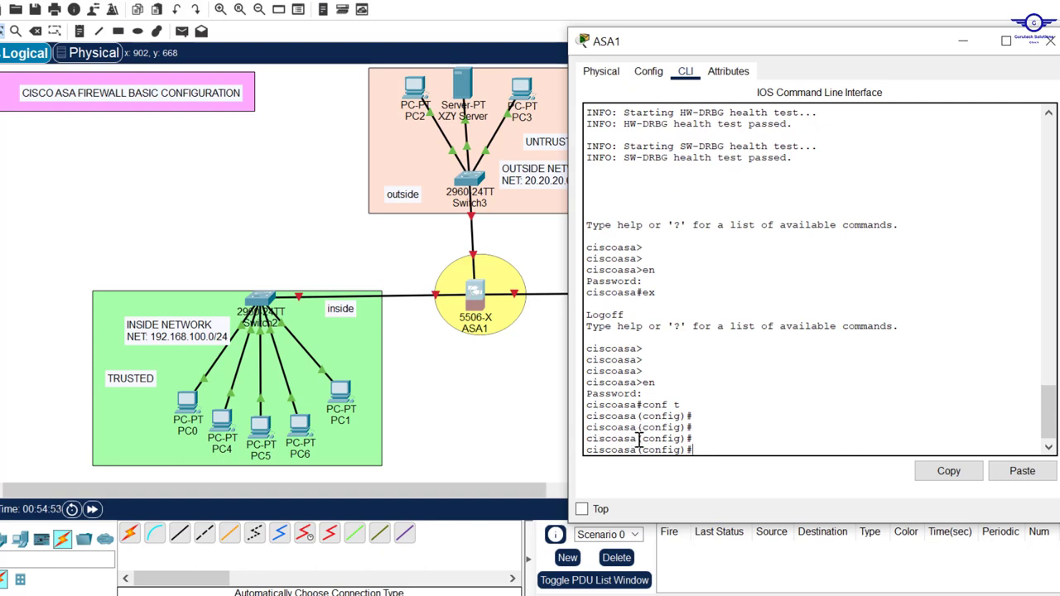
Change the hostname from ciscoasa to PERIMETER-FW and confirm the new prompt.
{"action": "left_click_drag", "start_coordinate": [638, 438], "coordinate": [582, 440]}
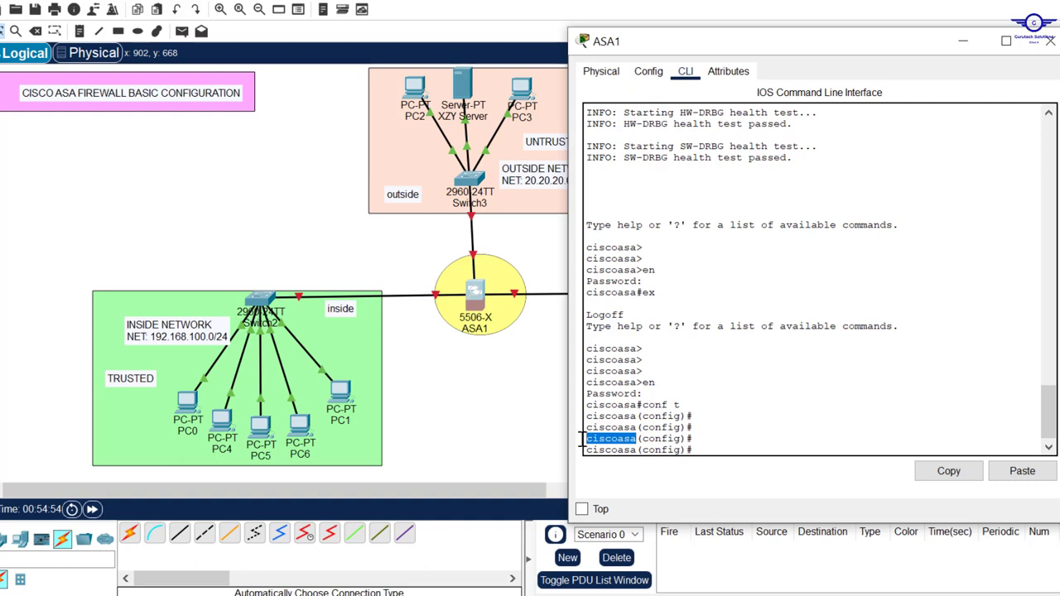
{"action": "left_click", "coordinate": [729, 443]}
{"action": "type", "text": "host"}
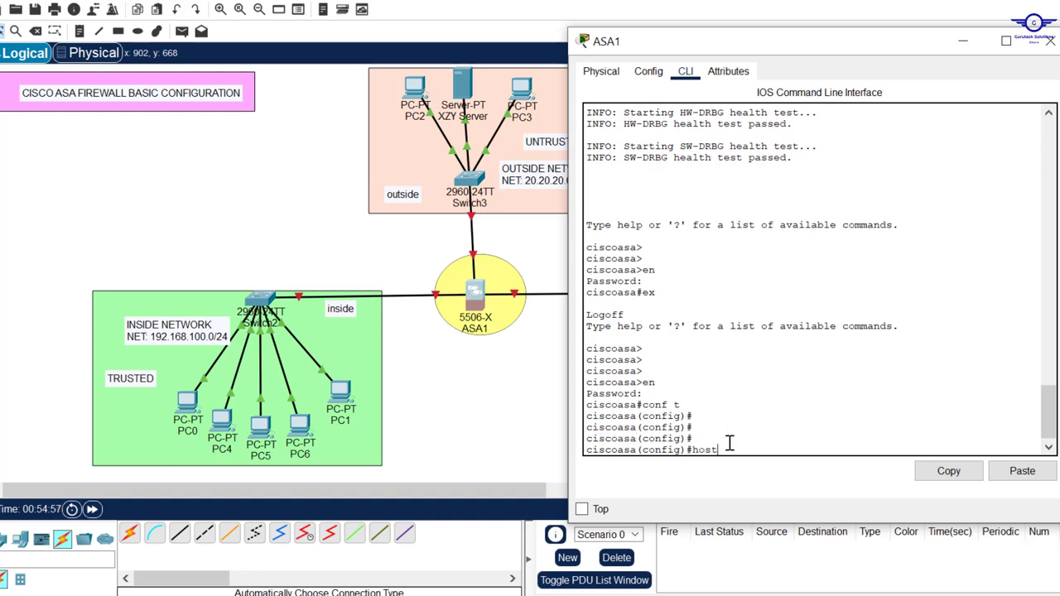
{"action": "key", "text": "Tab"}
{"action": "key", "text": "Caps_Lock"}
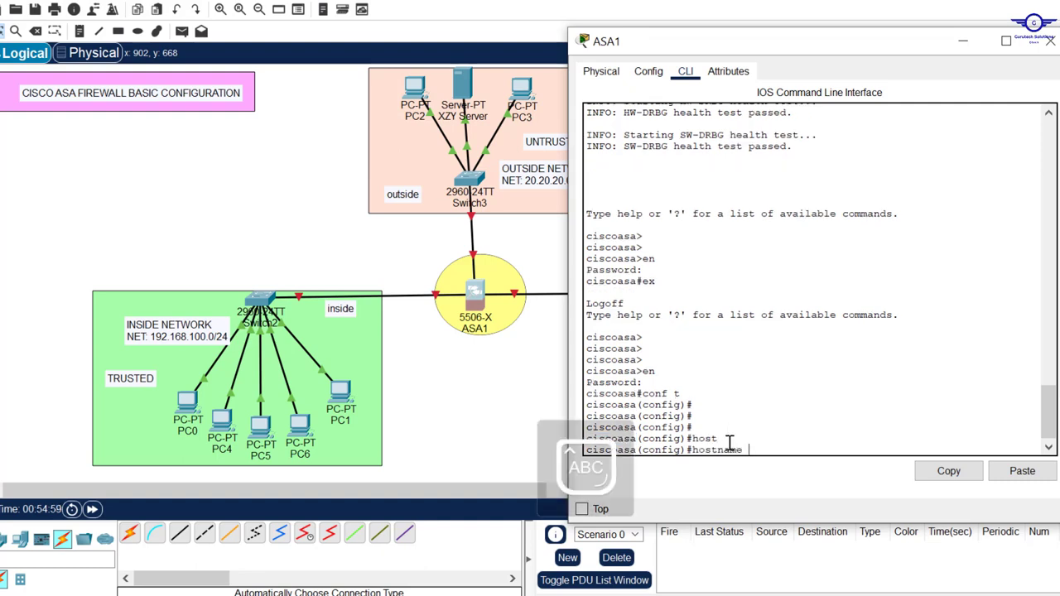
{"action": "type", "text": "PERIMETER-F"}
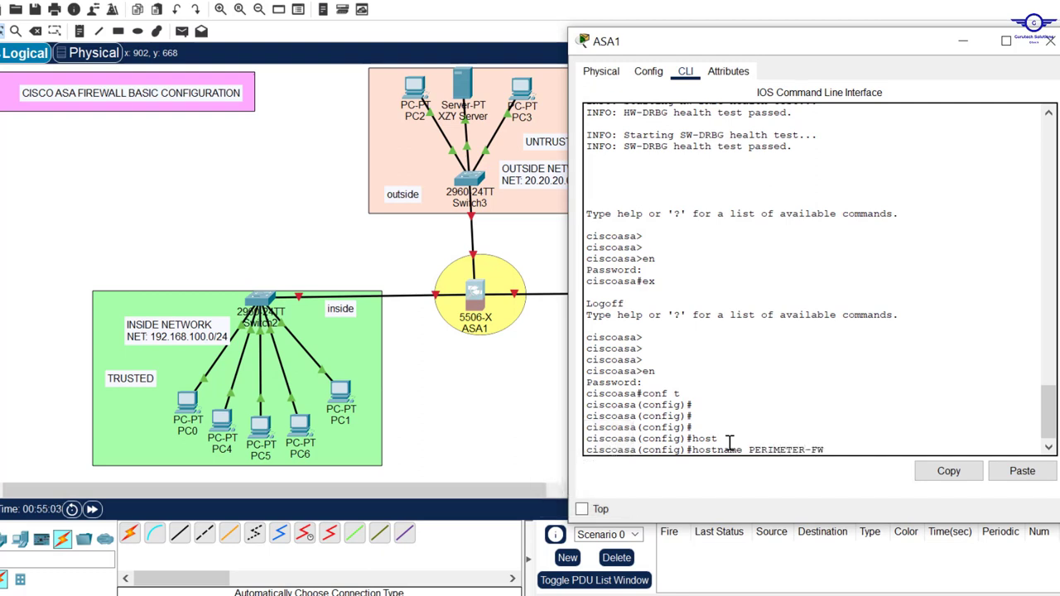
{"action": "type", "text": "W"}
{"action": "key", "text": "Return"}
{"action": "key", "text": "Return"}
{"action": "key", "text": "Return"}
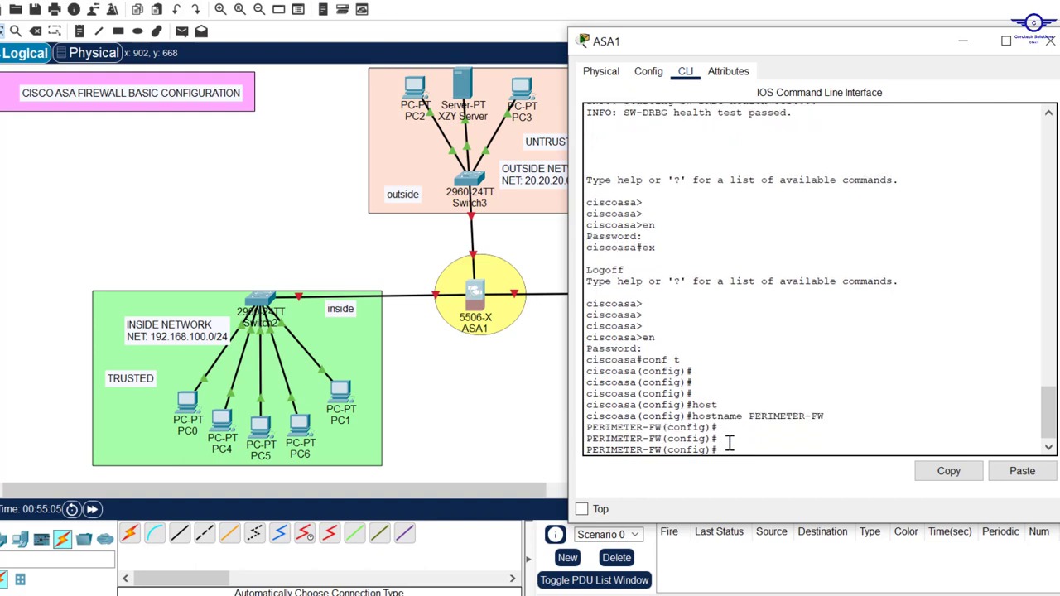
{"action": "left_click_drag", "start_coordinate": [663, 427], "coordinate": [582, 427]}
{"action": "left_click", "coordinate": [762, 437]}
{"action": "key", "text": "alt+Tab"}
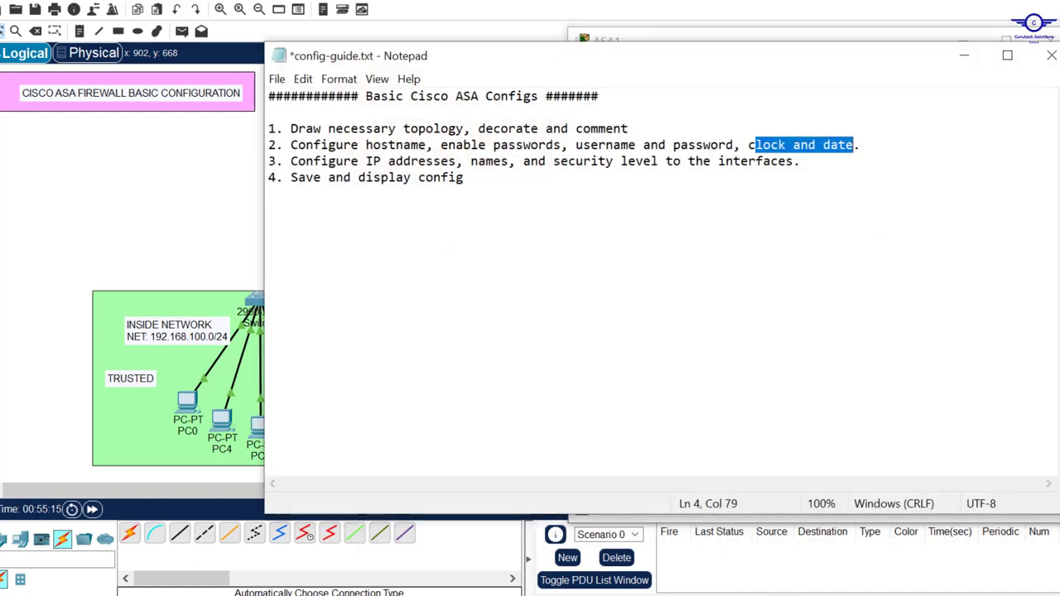
Set an enable password on PERIMETER-FW with the enable password command.
{"action": "key", "text": "alt+Tab"}
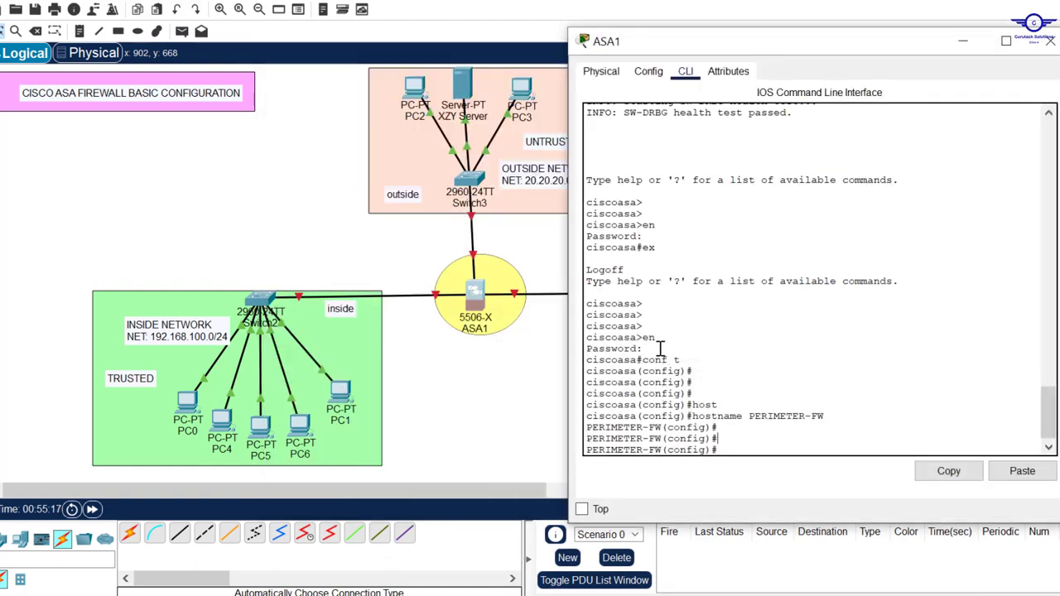
{"action": "left_click_drag", "start_coordinate": [660, 348], "coordinate": [586, 348]}
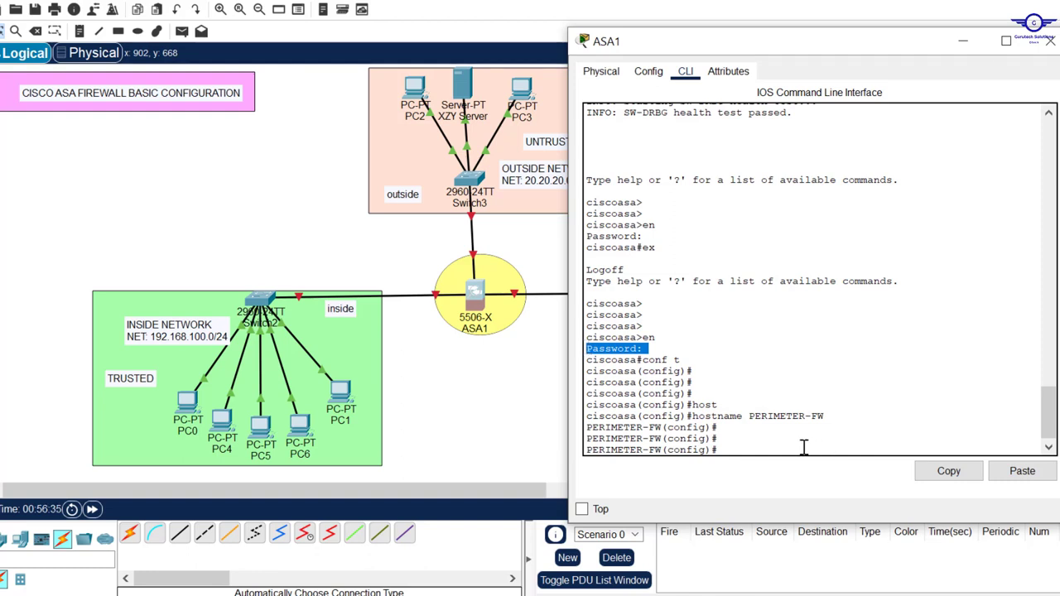
{"action": "left_click", "coordinate": [799, 447]}
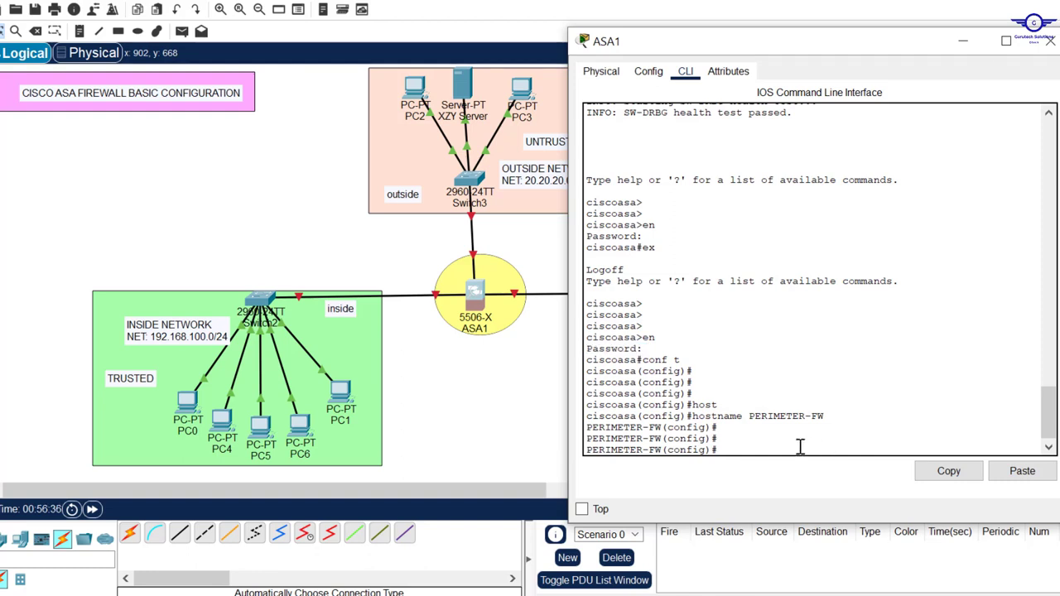
{"action": "key", "text": "Return"}
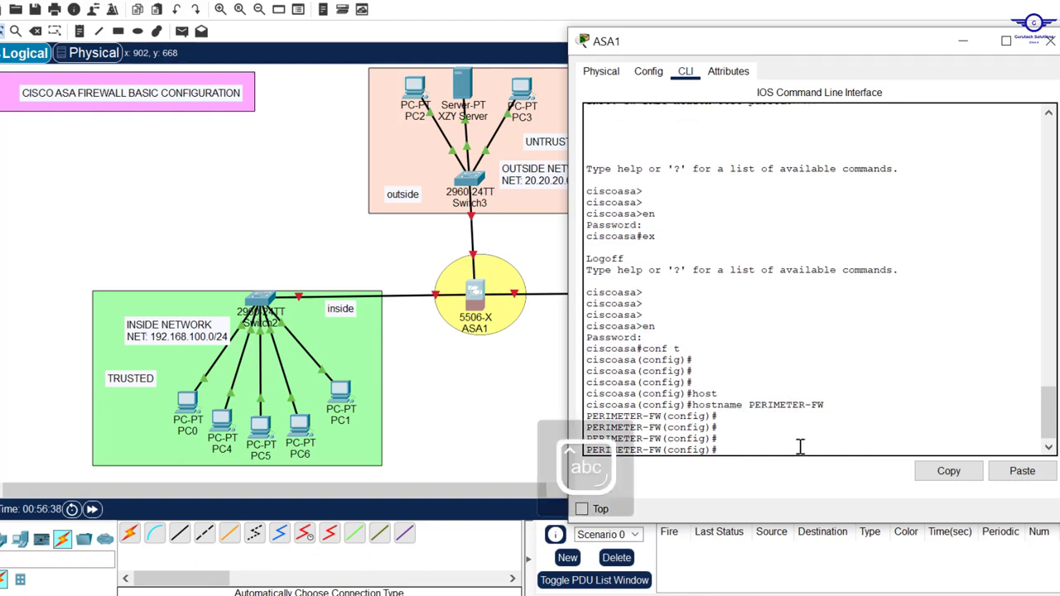
{"action": "type", "text": "ena"}
{"action": "key", "text": "Tab"}
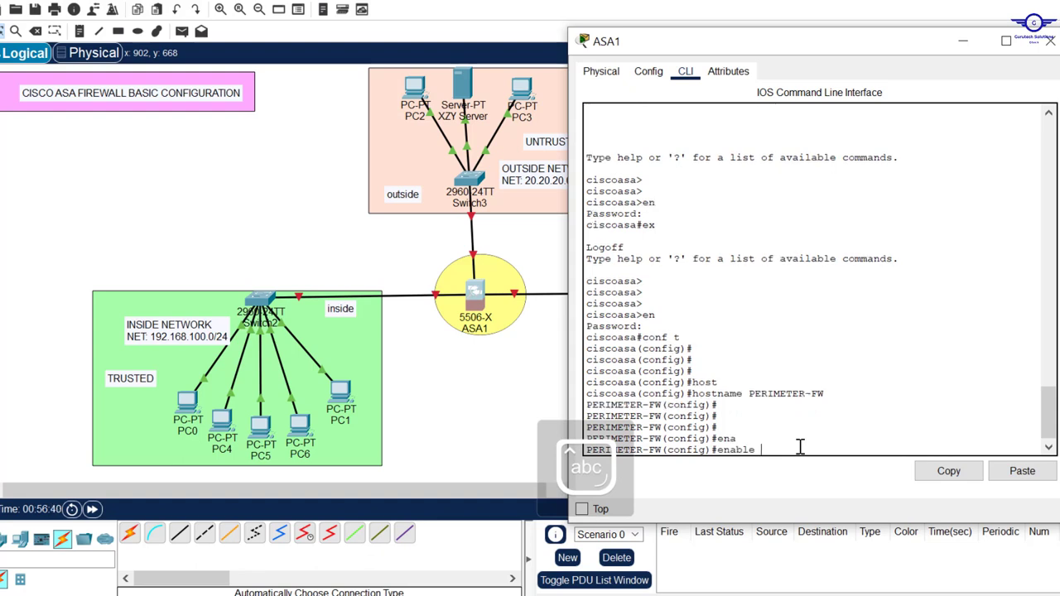
{"action": "type", "text": "pa"}
{"action": "key", "text": "Tab"}
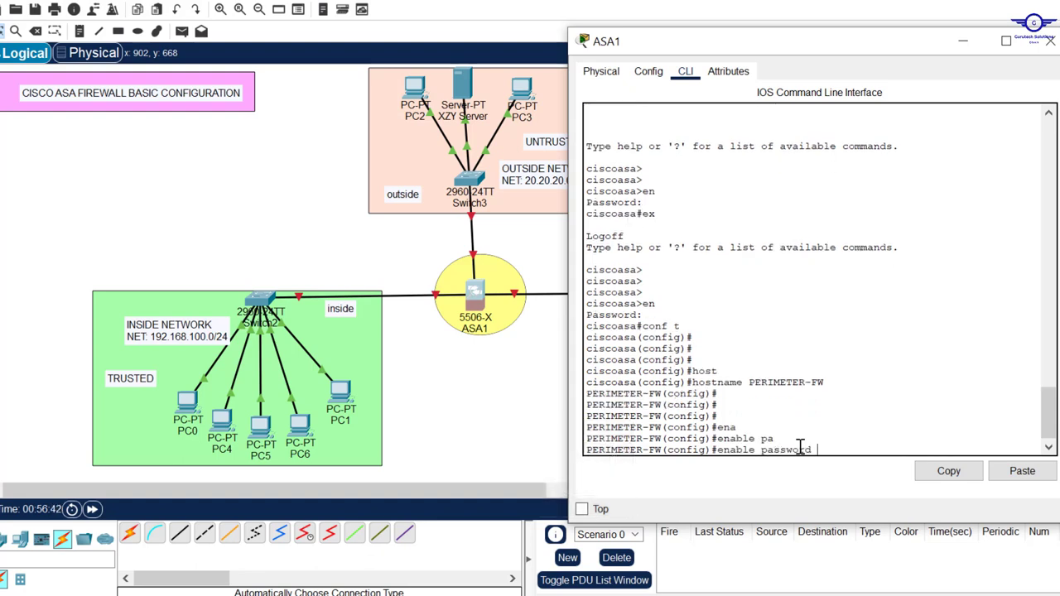
{"action": "type", "text": "Gtech123"}
{"action": "key", "text": "Return"}
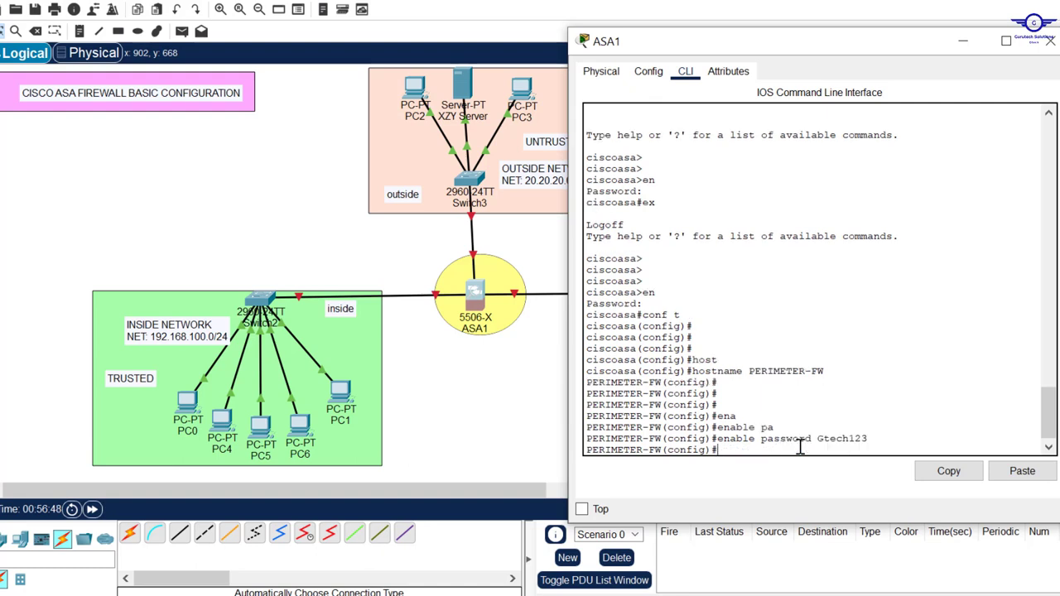
{"action": "key", "text": "alt+Tab"}
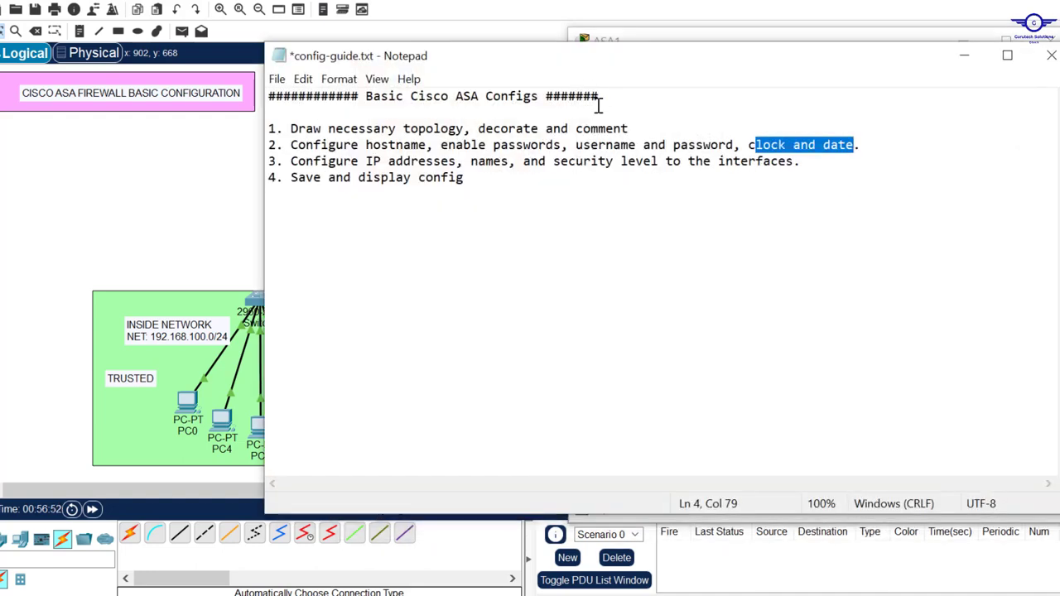
Create a local user with its own password via the username … password command.
{"action": "left_click_drag", "start_coordinate": [574, 145], "coordinate": [733, 147]}
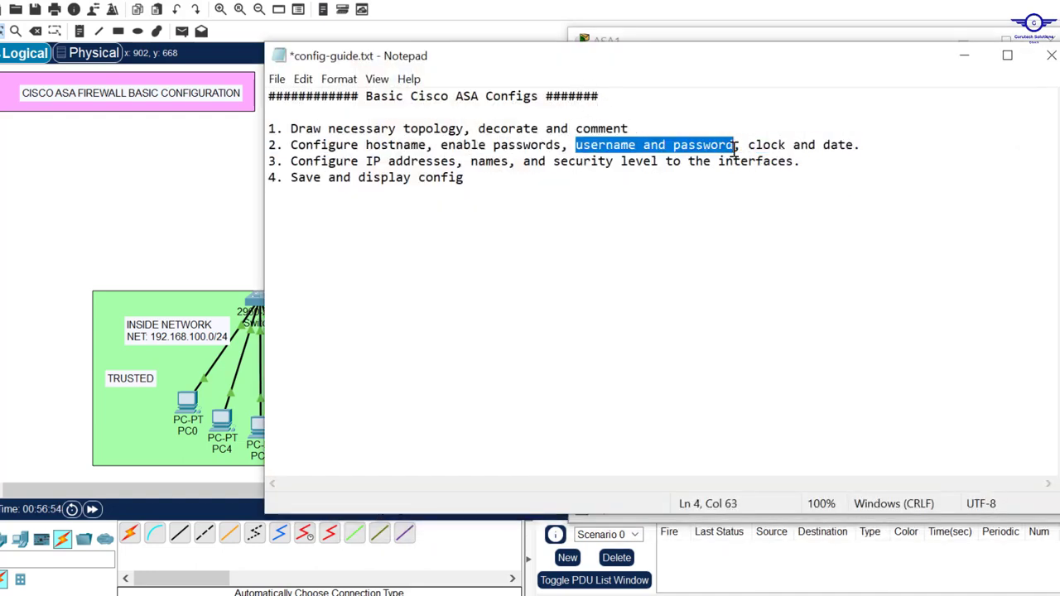
{"action": "left_click", "coordinate": [964, 57]}
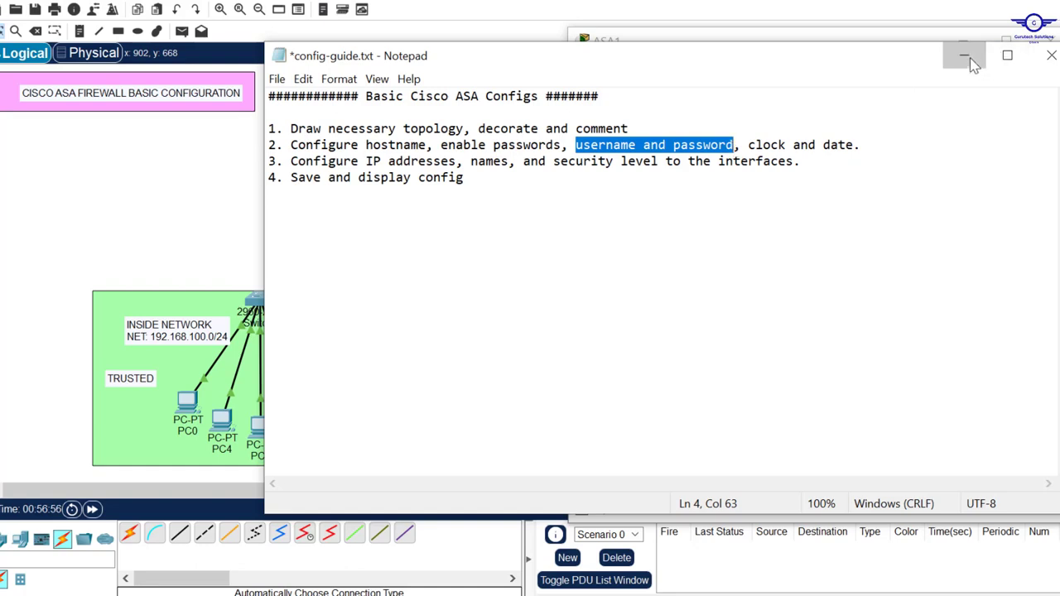
{"action": "key", "text": "Return"}
{"action": "key", "text": "Return"}
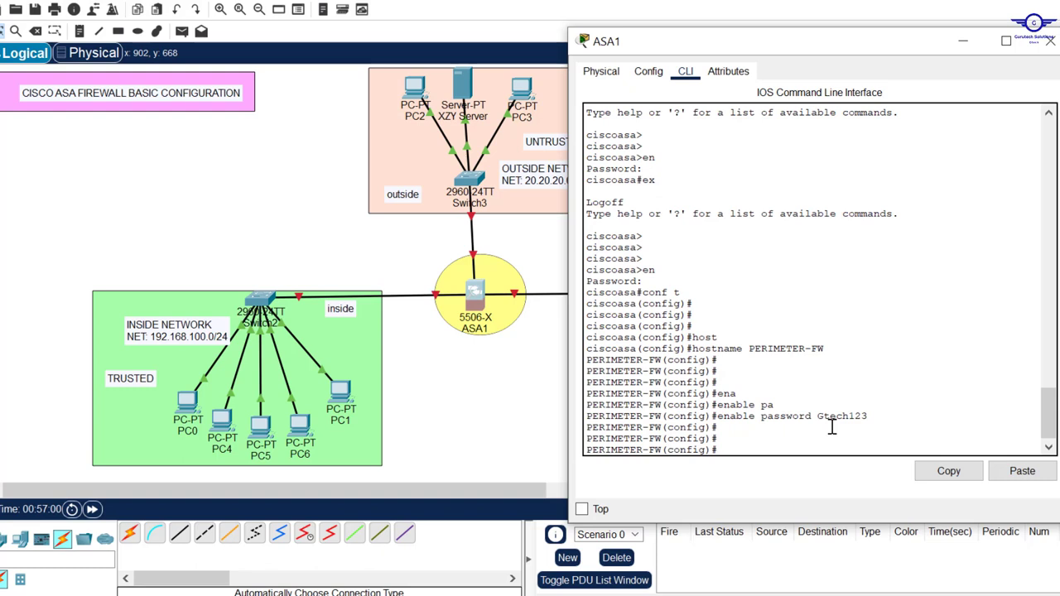
{"action": "type", "text": "user"}
{"action": "key", "text": "Tab"}
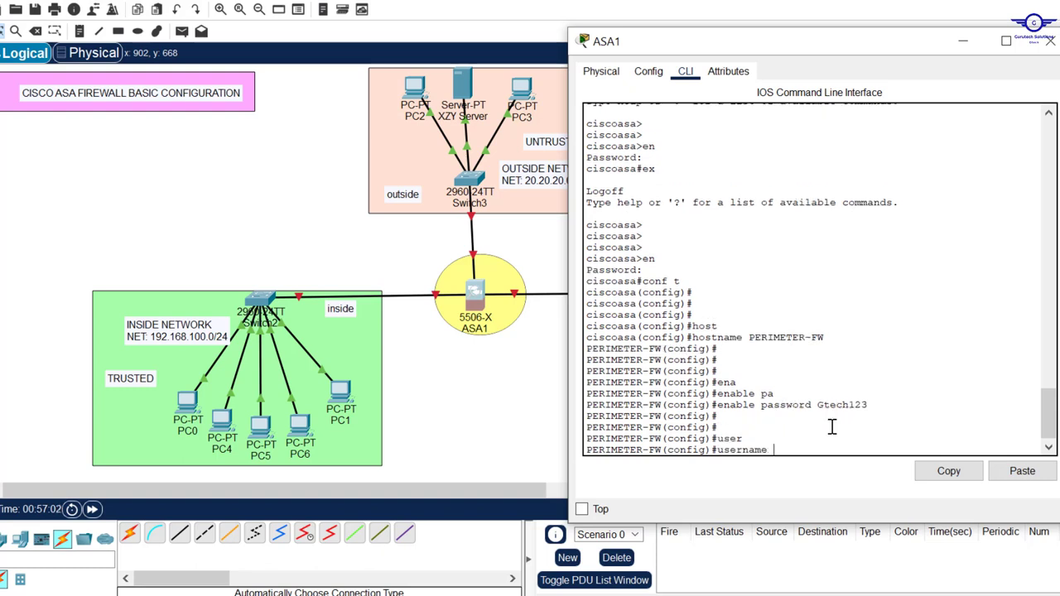
{"action": "type", "text": "Gtech pass"}
{"action": "key", "text": "Tab"}
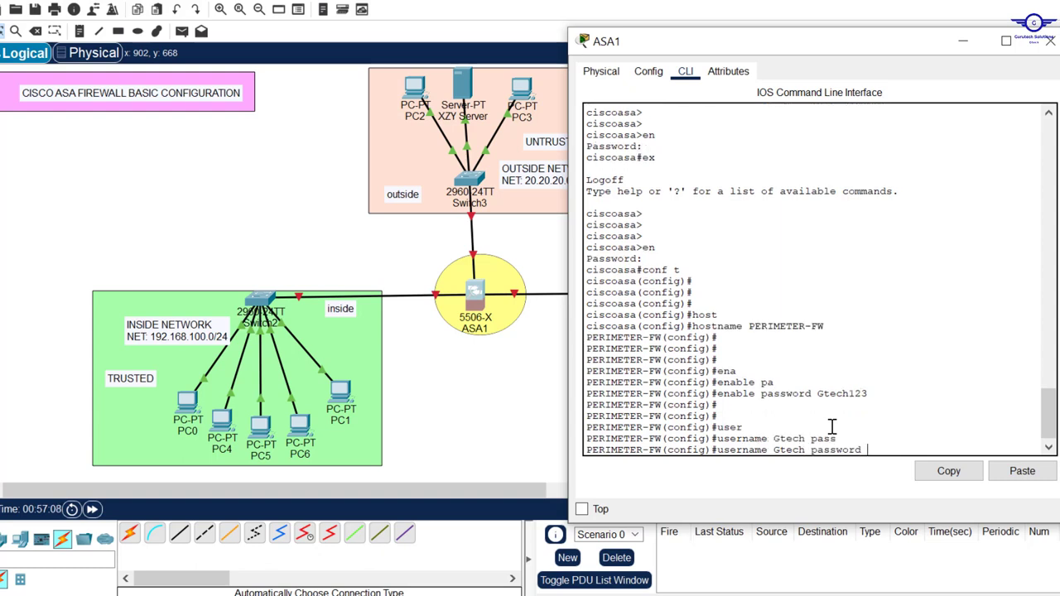
{"action": "type", "text": "Gtech123"}
{"action": "key", "text": "Return"}
{"action": "key", "text": "Return"}
{"action": "key", "text": "Return"}
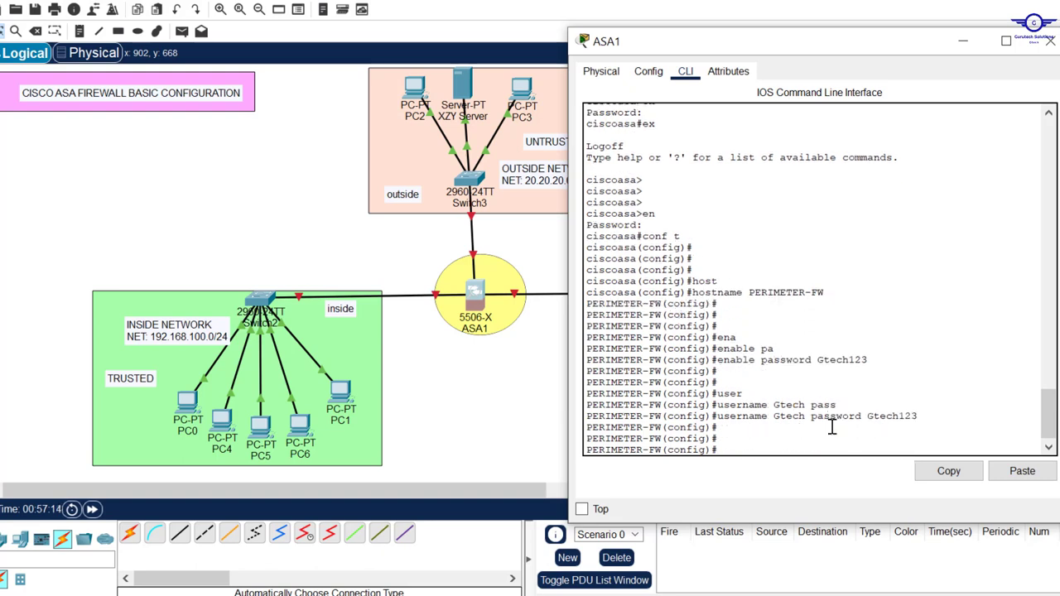
Run clock set 17:51:30 20 July 2023, checking the time format with ? help.
{"action": "type", "text": "cloc"}
{"action": "key", "text": "Tab"}
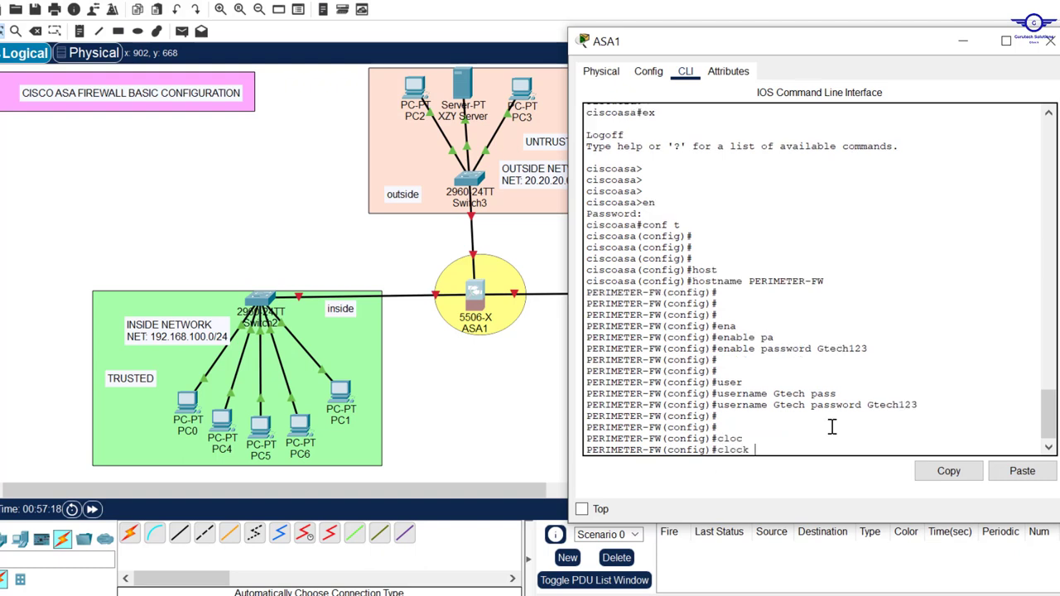
{"action": "type", "text": "s"}
{"action": "key", "text": "Tab"}
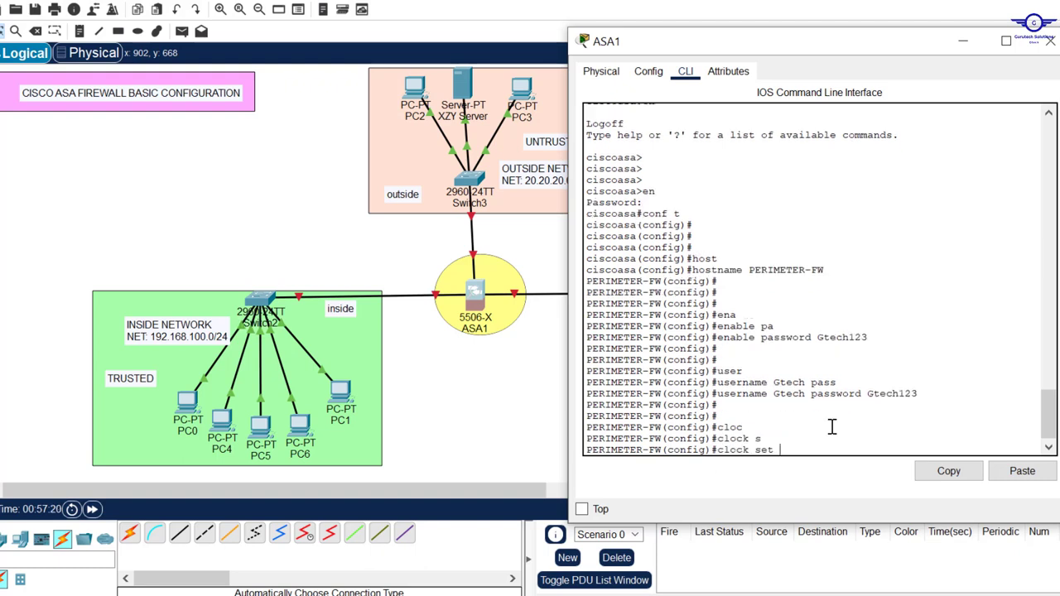
{"action": "type", "text": "?"}
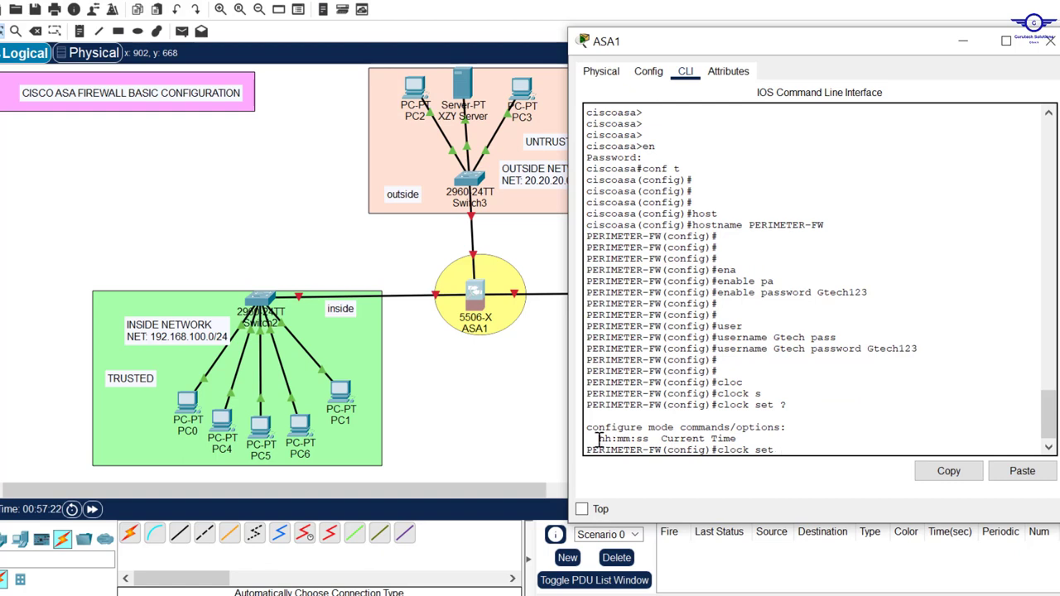
{"action": "left_click_drag", "start_coordinate": [598, 440], "coordinate": [649, 442]}
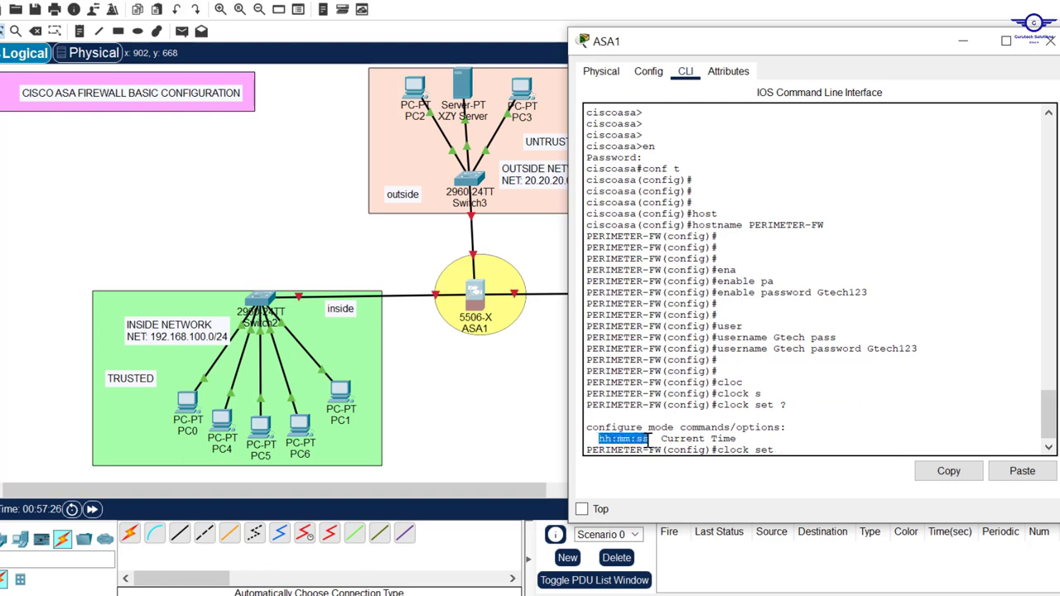
{"action": "left_click", "coordinate": [793, 450]}
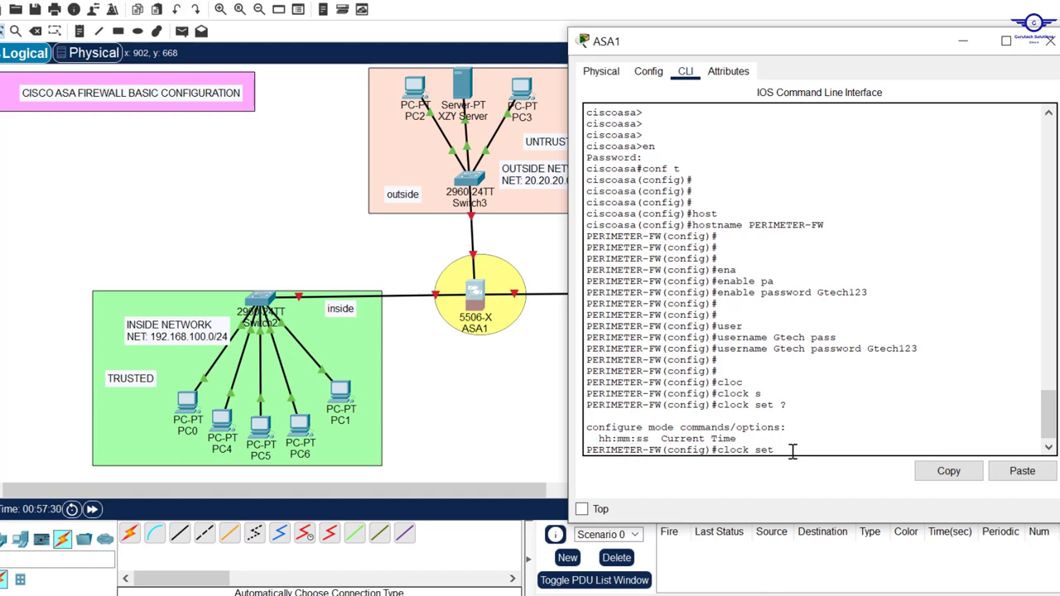
{"action": "type", "text": "17:51:30 20 July 2023"}
{"action": "left_click_drag", "start_coordinate": [914, 451], "coordinate": [723, 452]}
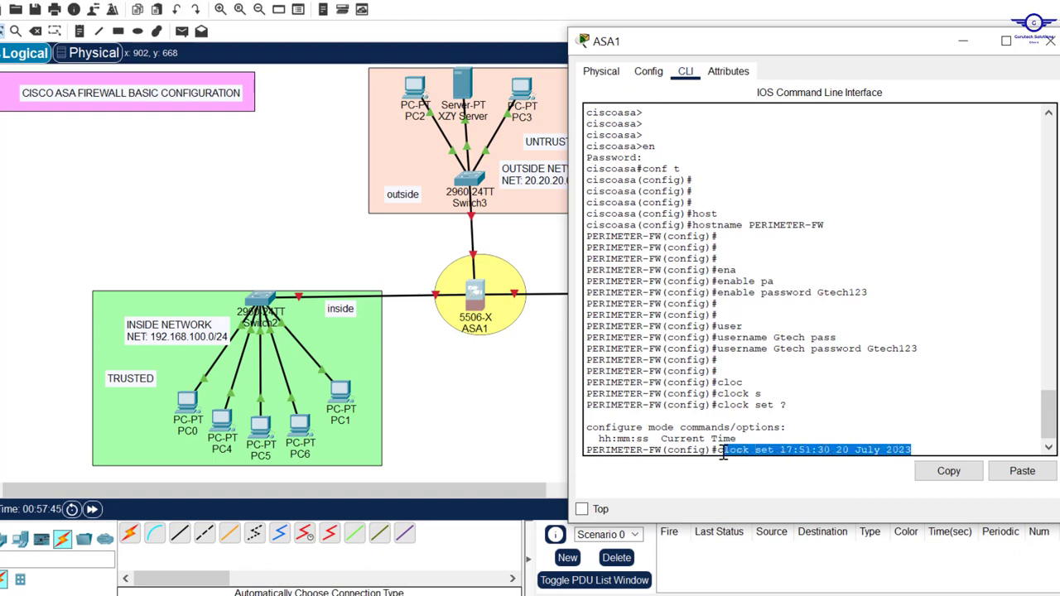
{"action": "left_click", "coordinate": [922, 448]}
{"action": "key", "text": "Return"}
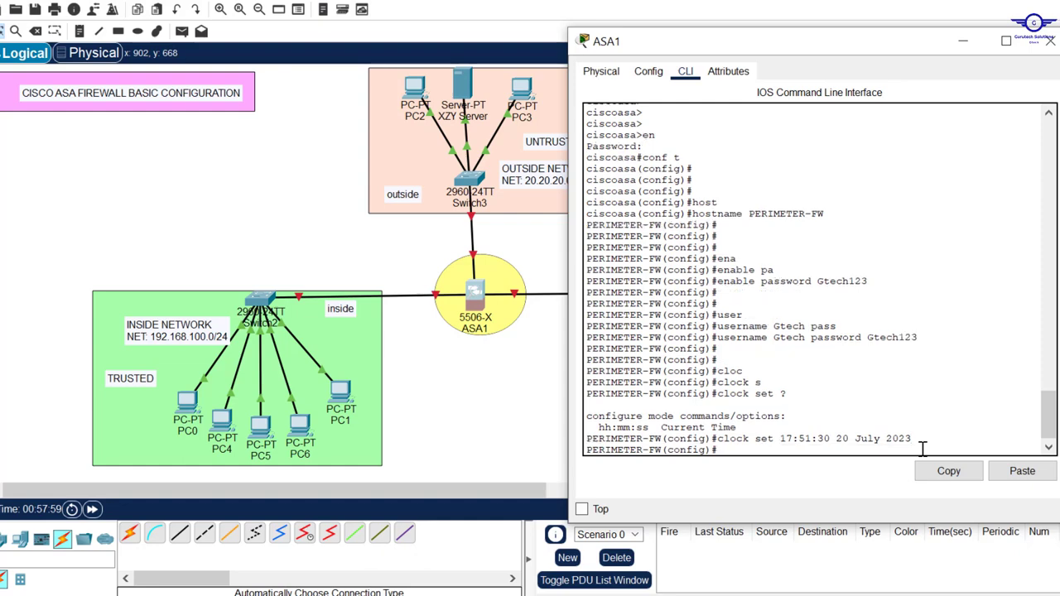
{"action": "key", "text": "Return"}
{"action": "key", "text": "Return"}
{"action": "key", "text": "Return"}
{"action": "key", "text": "Return"}
{"action": "key", "text": "Return"}
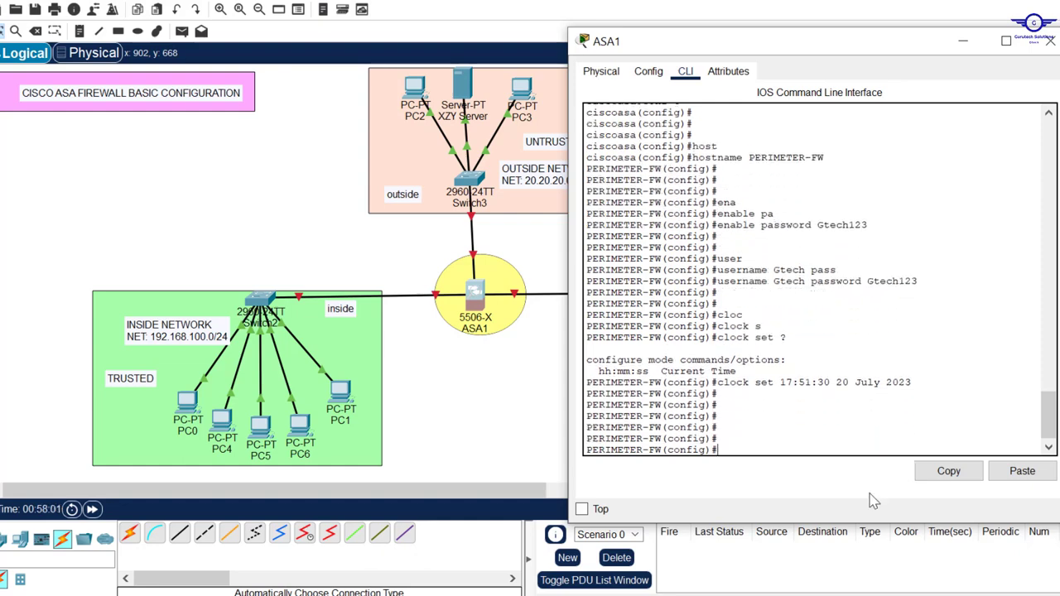
{"action": "left_click", "coordinate": [753, 594]}
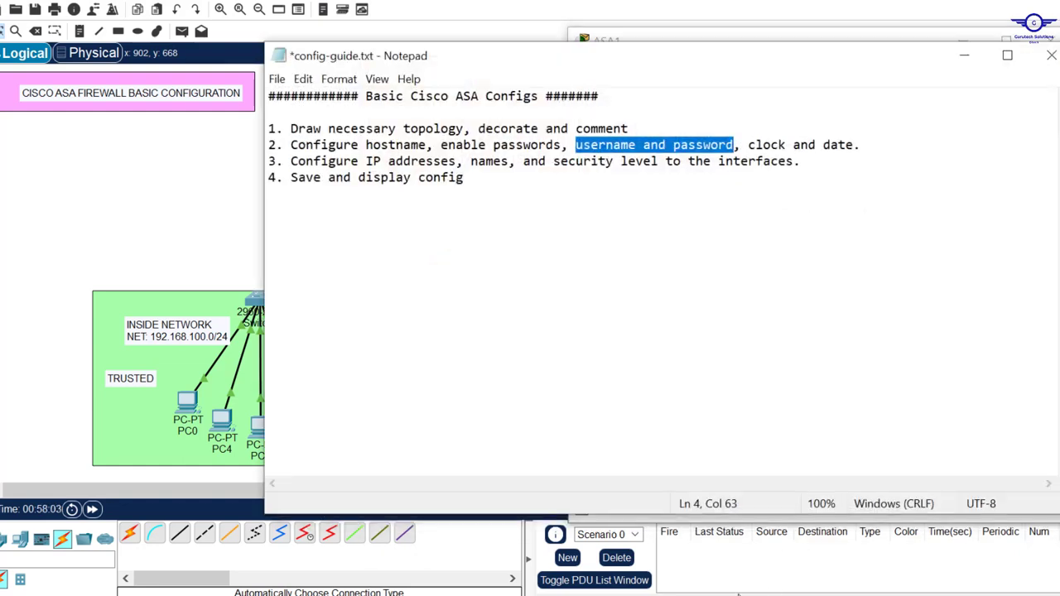
{"action": "left_click", "coordinate": [285, 160]}
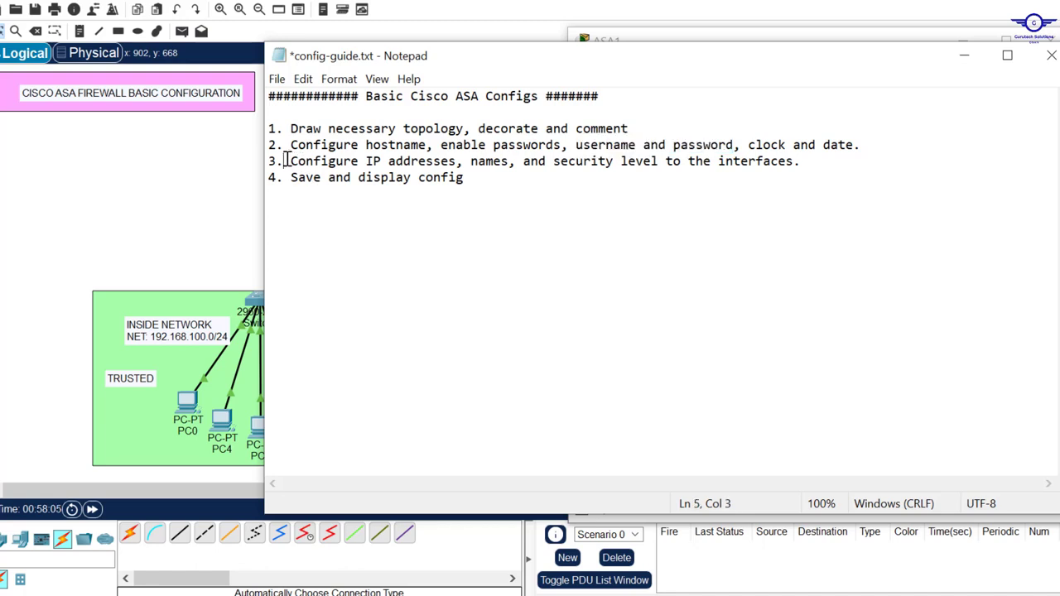
{"action": "left_click_drag", "start_coordinate": [285, 160], "coordinate": [817, 165]}
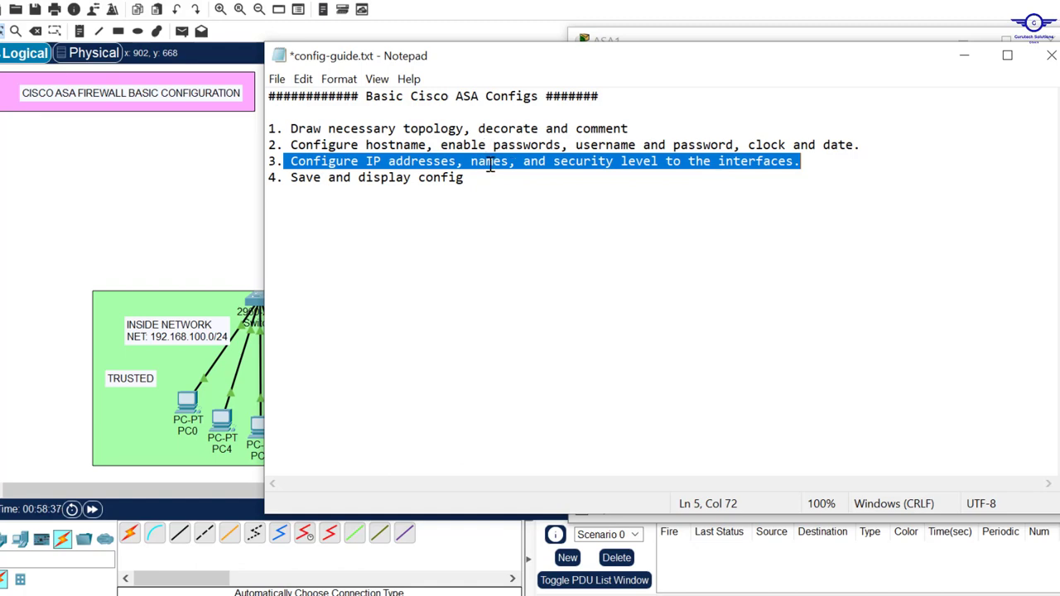
{"action": "left_click", "coordinate": [964, 56]}
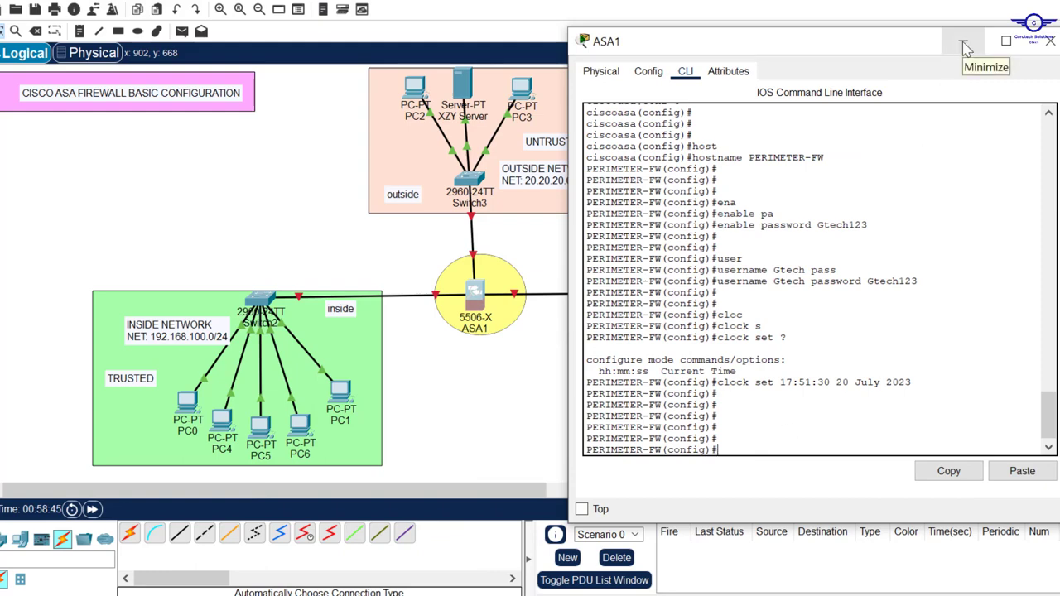
Check the Switch2 link, reopen ASA1's CLI, and enable interface gig1/2 with no shut.
{"action": "left_click", "coordinate": [963, 43]}
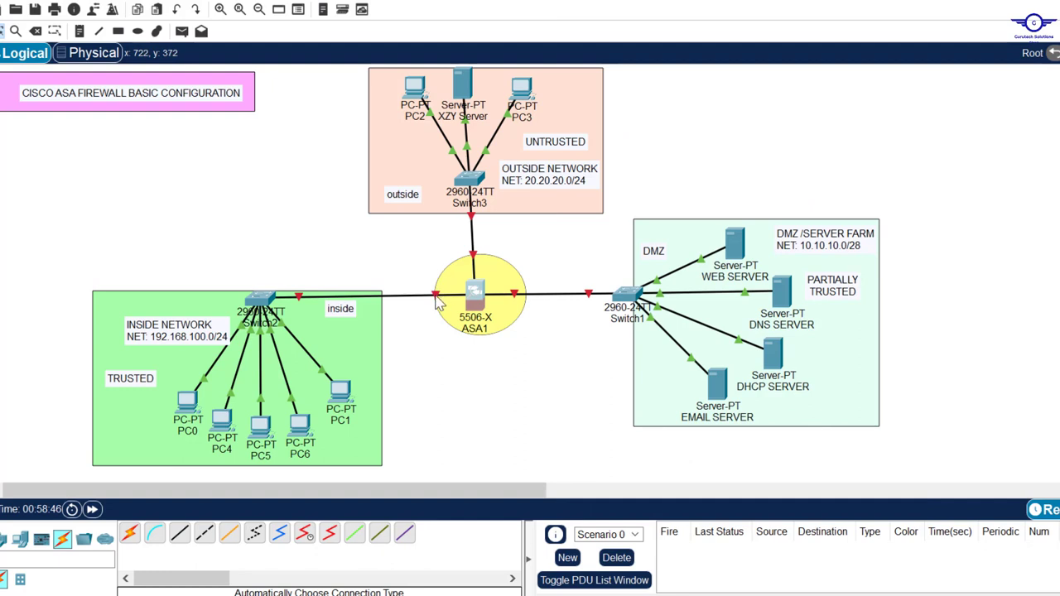
{"action": "mouse_move", "coordinate": [439, 305]}
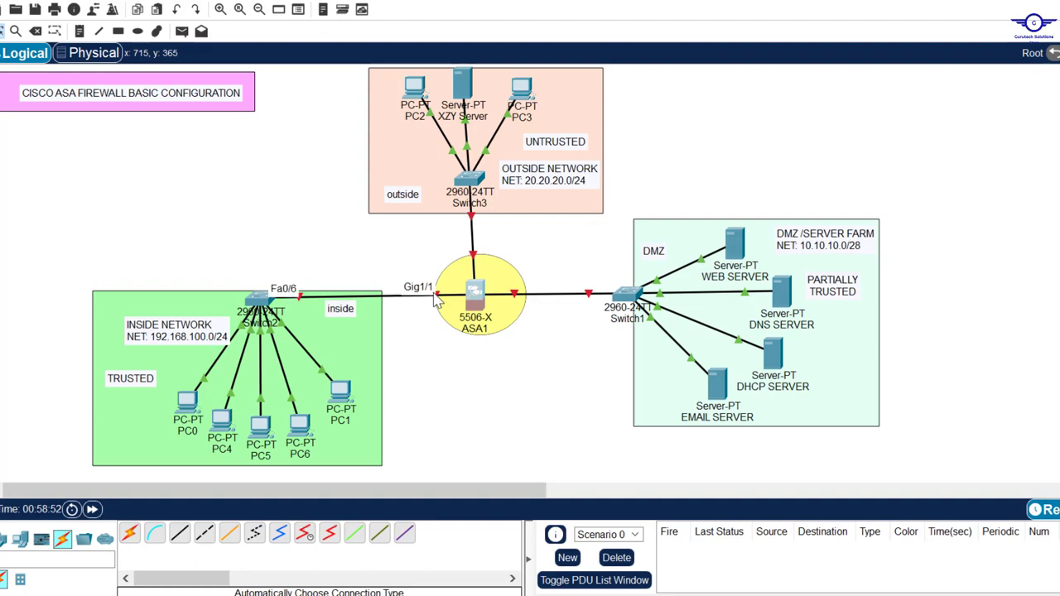
{"action": "left_click", "coordinate": [474, 291]}
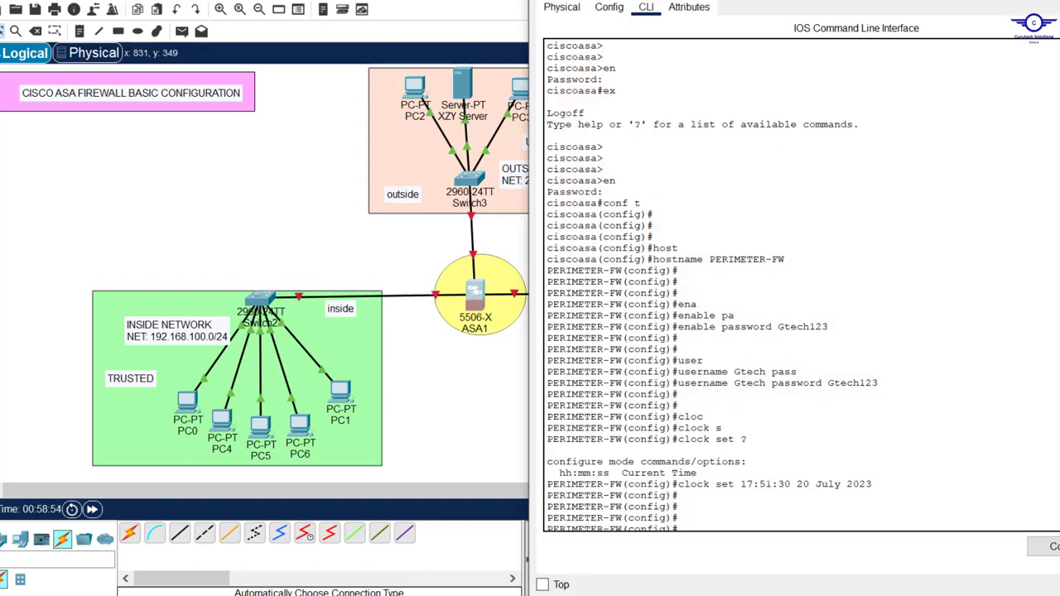
{"action": "left_click_drag", "start_coordinate": [841, 0], "coordinate": [789, 49]}
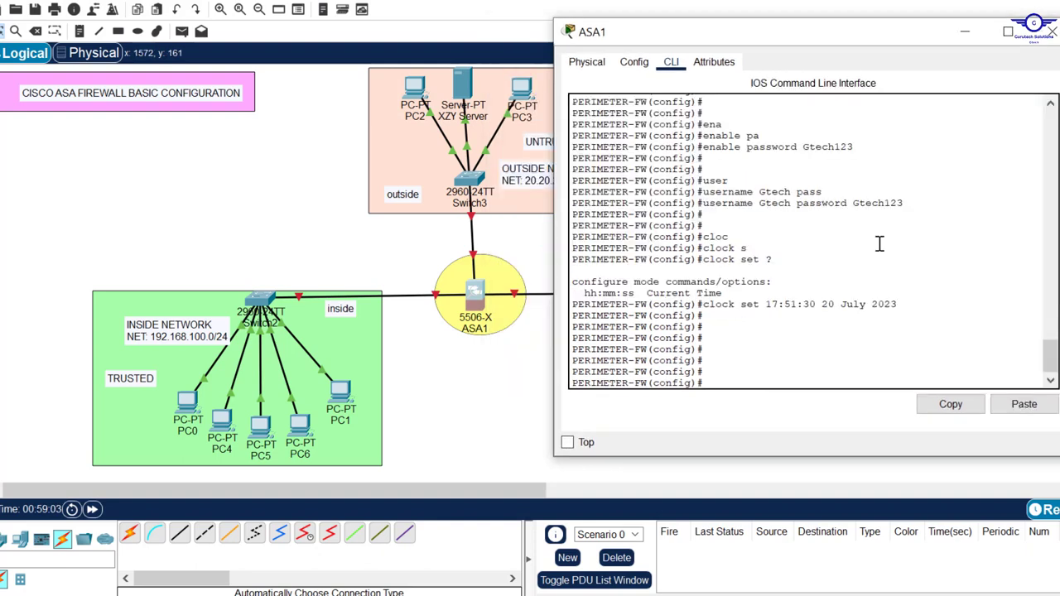
{"action": "key", "text": "Return"}
{"action": "key", "text": "Return"}
{"action": "type", "text": "int"}
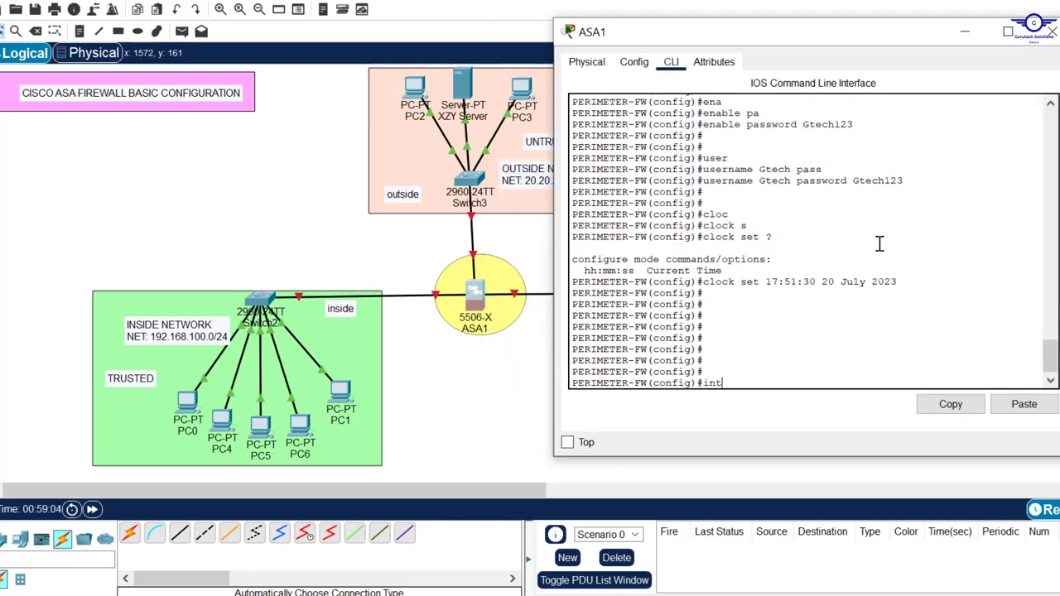
{"action": "type", "text": " gig1/2"}
{"action": "key", "text": "Return"}
{"action": "key", "text": "Return"}
{"action": "key", "text": "Return"}
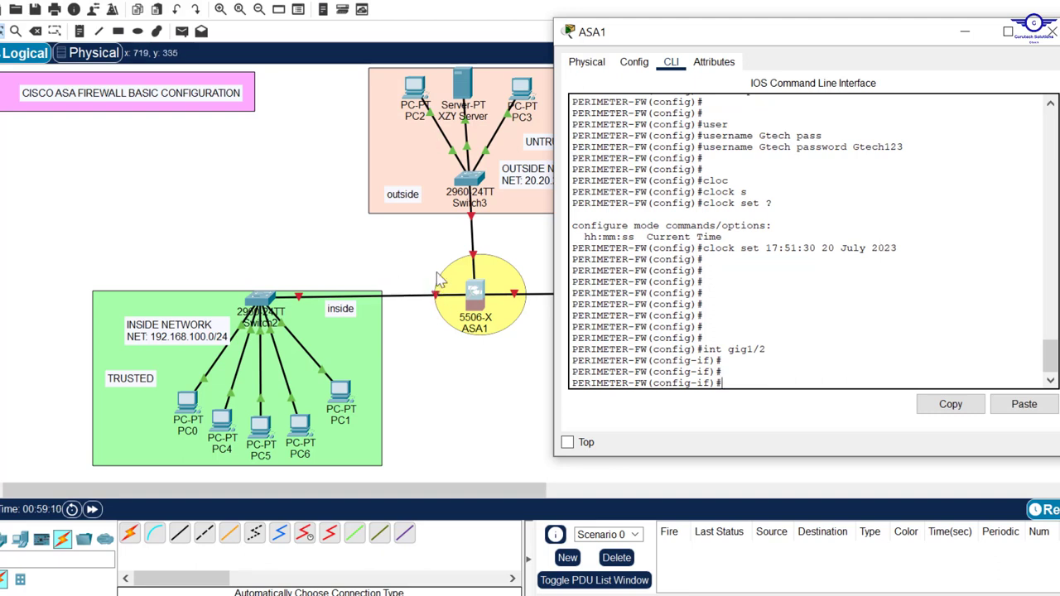
{"action": "type", "text": "no shu"}
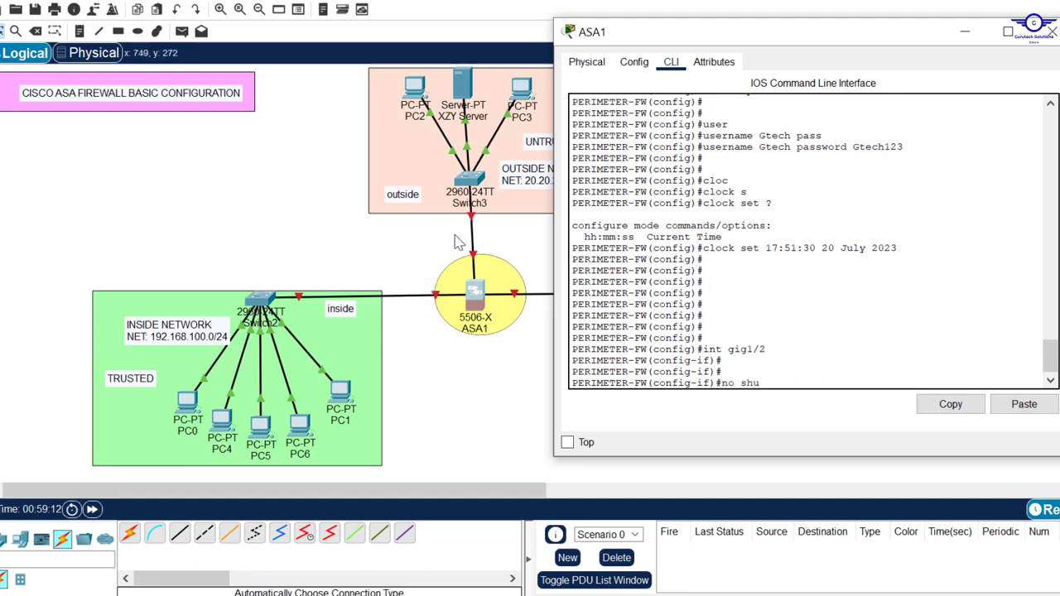
{"action": "type", "text": "t"}
{"action": "key", "text": "Return"}
{"action": "key", "text": "Return"}
{"action": "key", "text": "Return"}
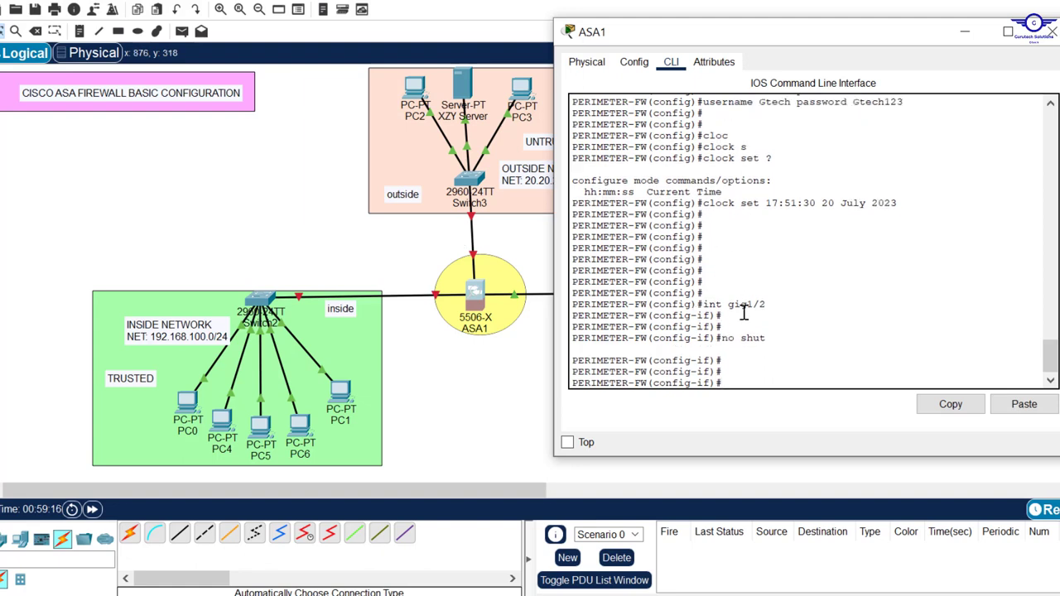
Enable interface gig1/1 with no shut and verify the links in the topology.
{"action": "key", "text": "Up"}
{"action": "key", "text": "Up"}
{"action": "key", "text": "Up"}
{"action": "key", "text": "Down"}
{"action": "key", "text": "BackSpace"}
{"action": "type", "text": "1"}
{"action": "key", "text": "Return"}
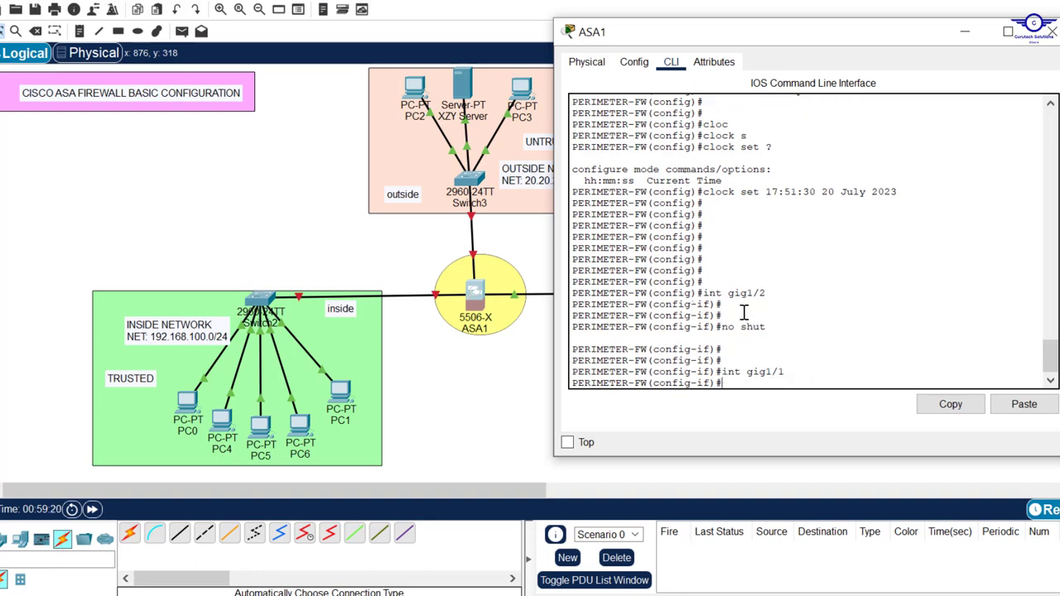
{"action": "type", "text": "no shut"}
{"action": "key", "text": "Return"}
{"action": "key", "text": "Return"}
{"action": "key", "text": "Return"}
{"action": "key", "text": "Return"}
{"action": "key", "text": "Return"}
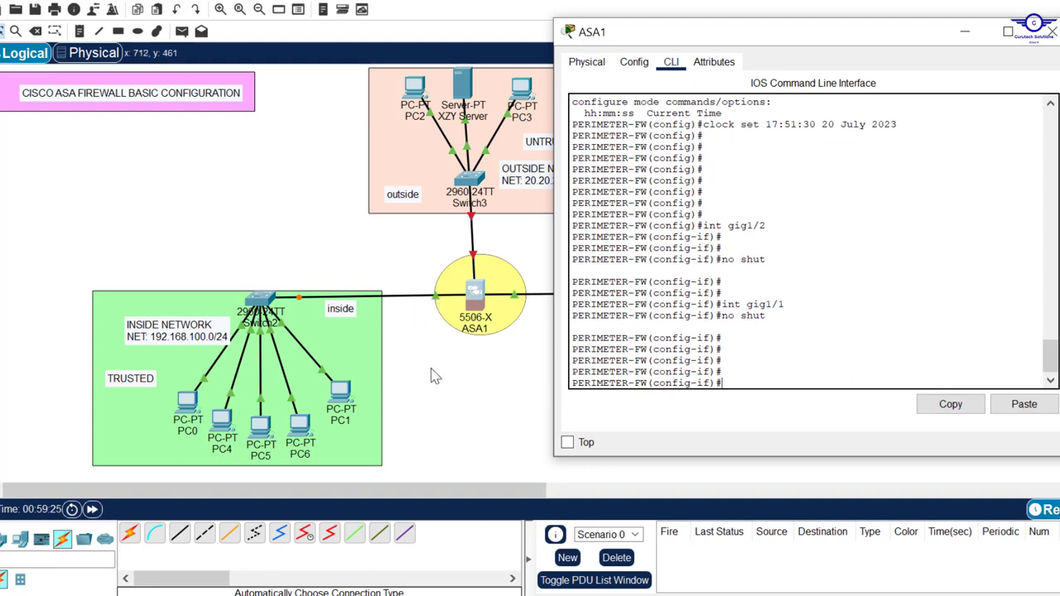
{"action": "left_click_drag", "start_coordinate": [431, 368], "coordinate": [437, 305]}
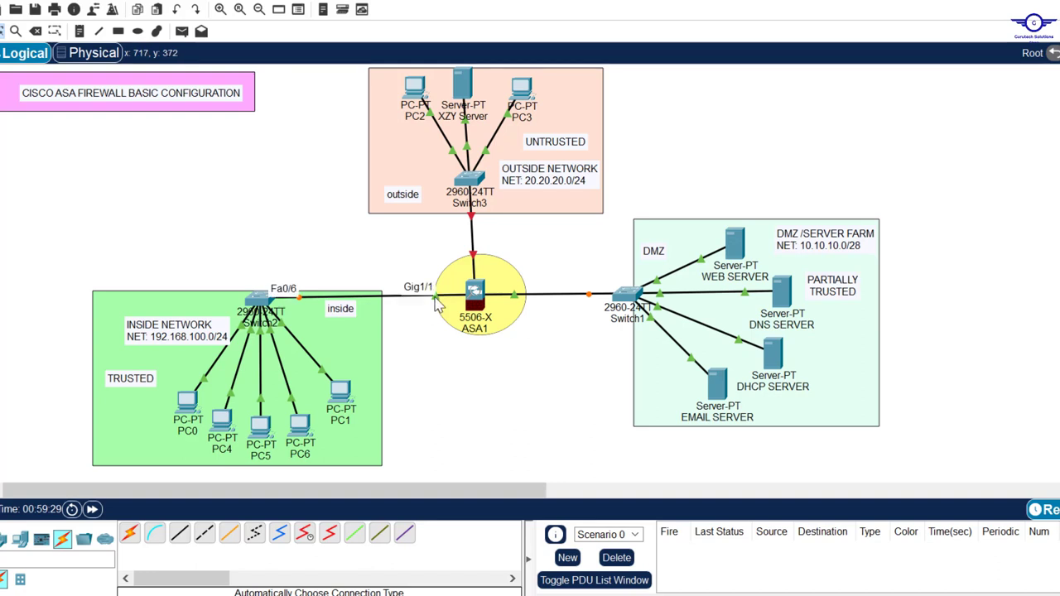
{"action": "left_click", "coordinate": [474, 296]}
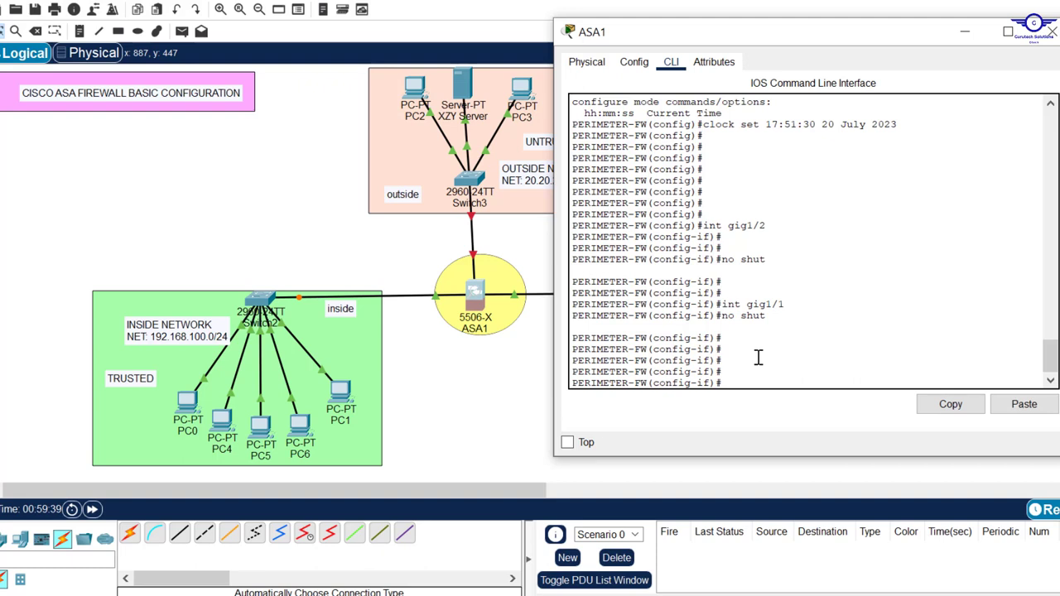
Give gig1/1 192.168.100.1 255.255.255.0 and nameif INSIDE, noting default security level 0.
{"action": "type", "text": "ip add"}
{"action": "type", "text": " 192.168"}
{"action": "type", "text": ".2"}
{"action": "type", "text": "100.1"}
{"action": "type", "text": " 255"}
{"action": "type", "text": ".255"}
{"action": "type", "text": ".255"}
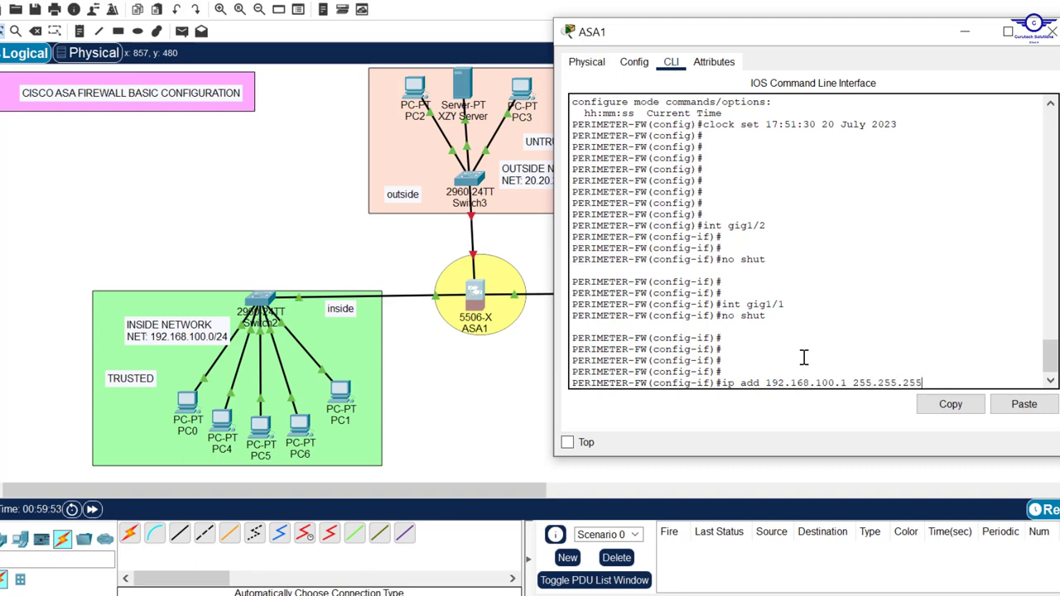
{"action": "type", "text": ".0"}
{"action": "key", "text": "Return"}
{"action": "key", "text": "Return"}
{"action": "key", "text": "Return"}
{"action": "key", "text": "Return"}
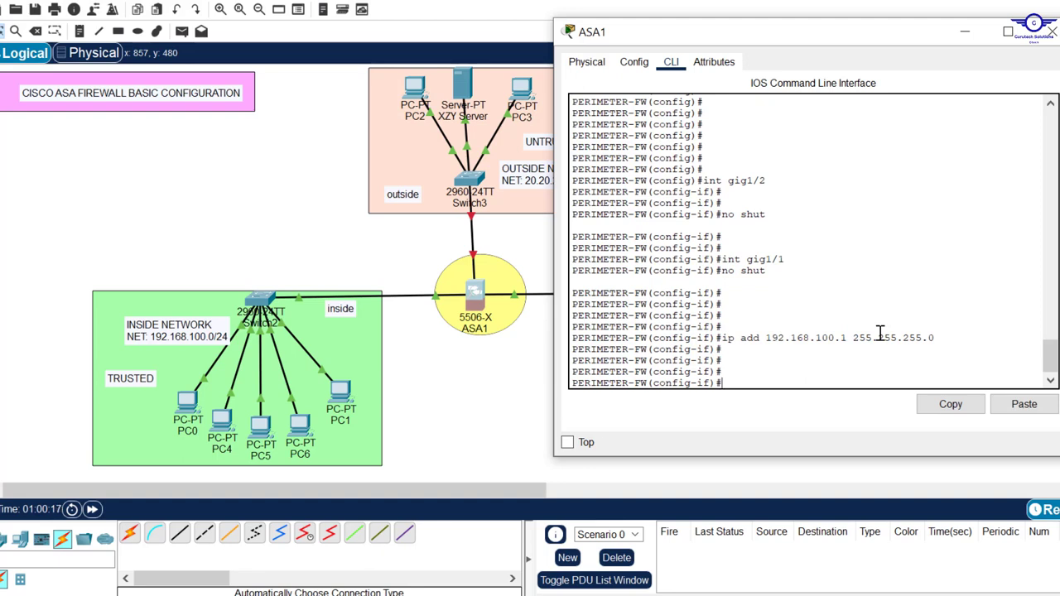
{"action": "type", "text": "nam"}
{"action": "key", "text": "Tab"}
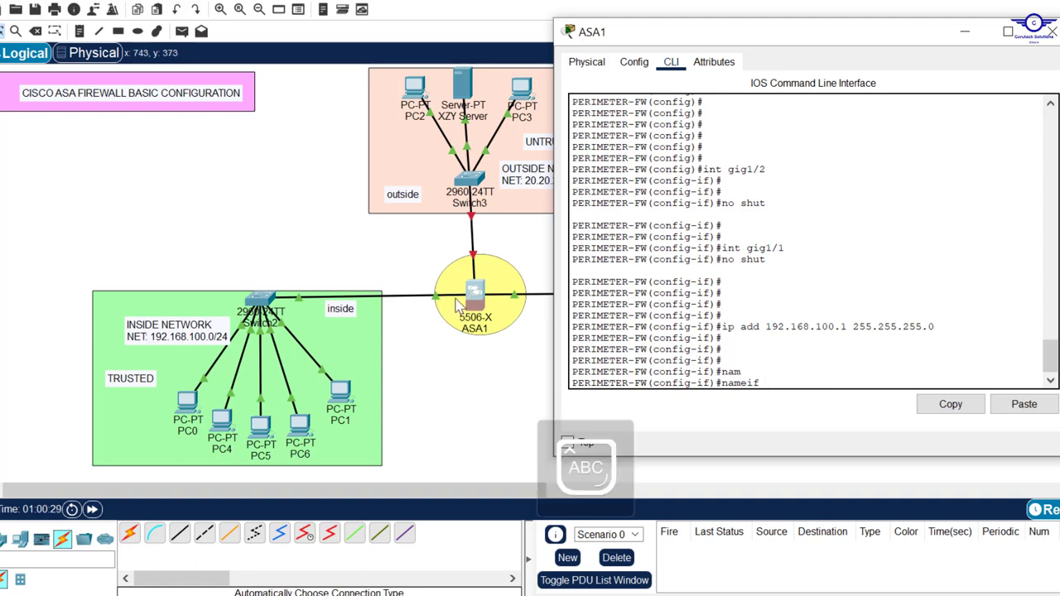
{"action": "type", "text": "I"}
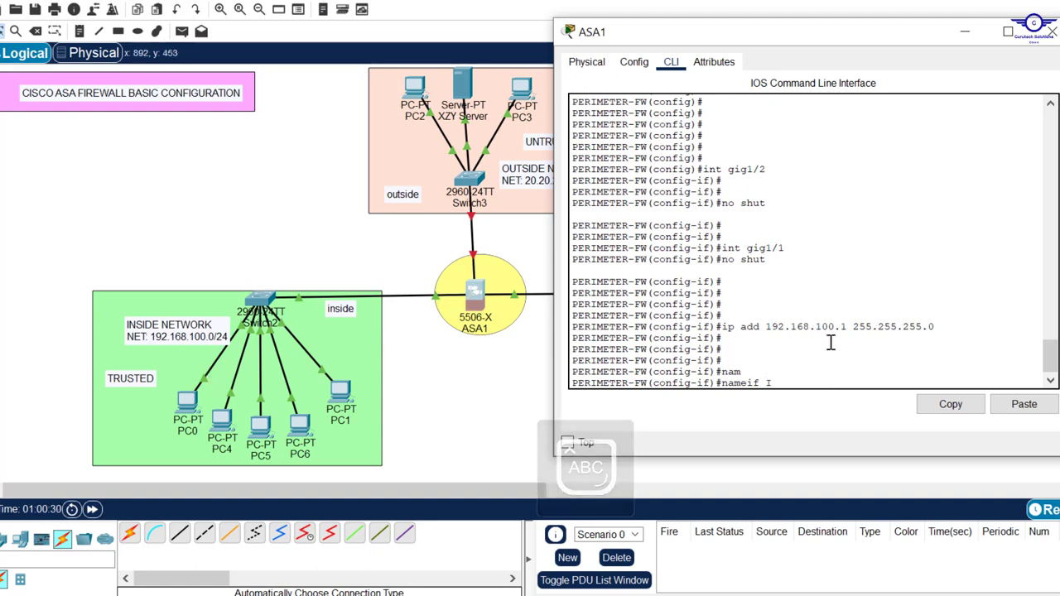
{"action": "type", "text": "NSIDE"}
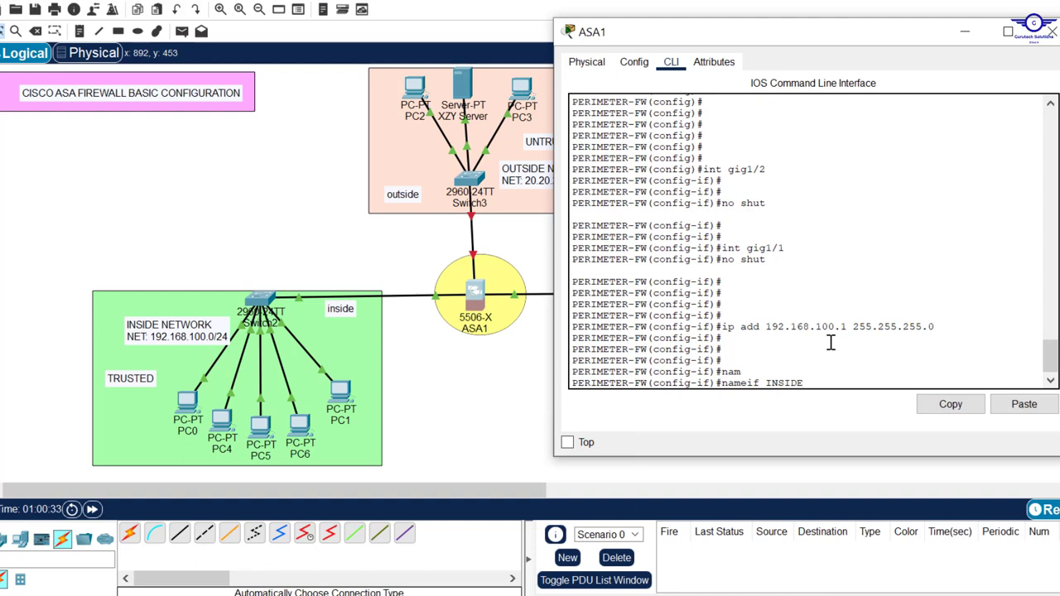
{"action": "key", "text": "Return"}
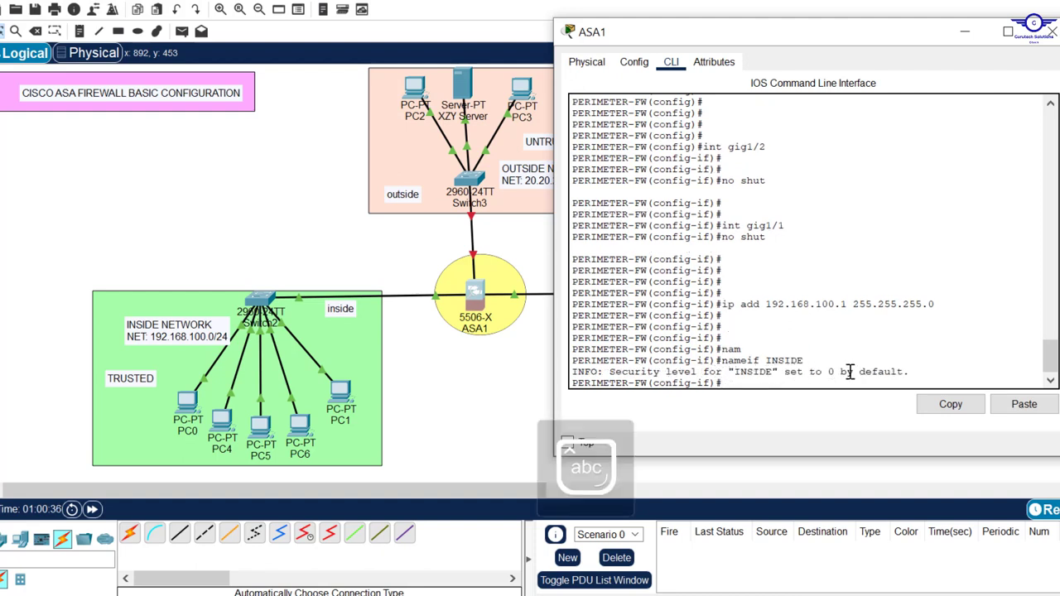
{"action": "left_click_drag", "start_coordinate": [841, 372], "coordinate": [826, 372]}
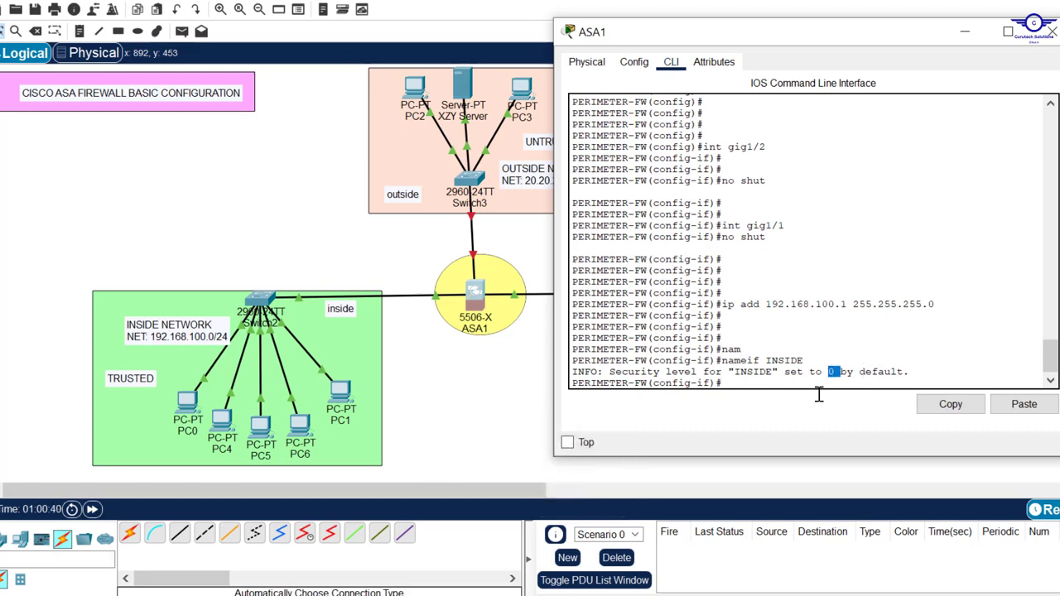
{"action": "left_click", "coordinate": [803, 594]}
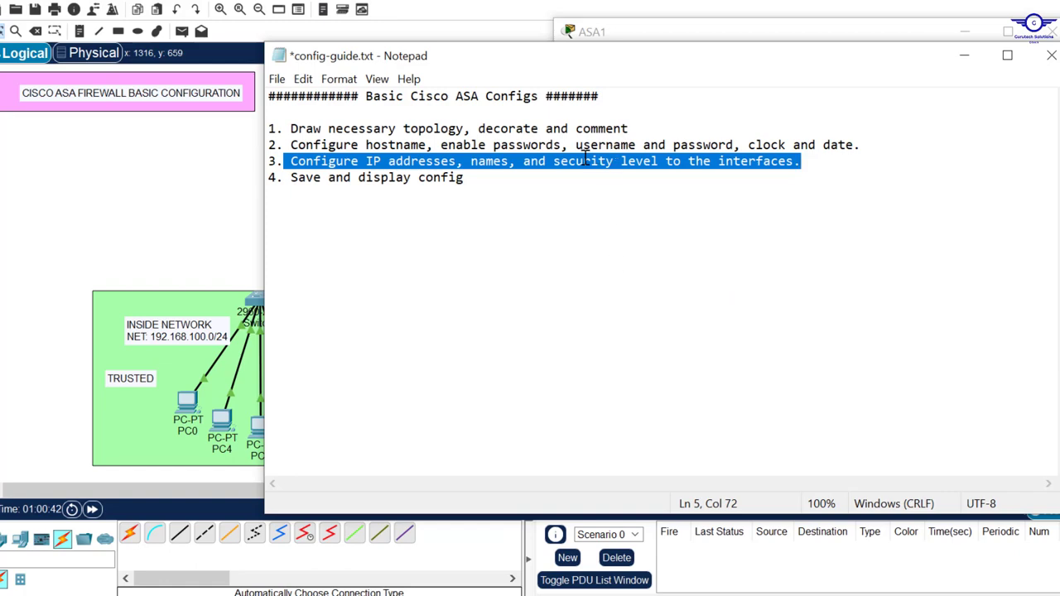
Minimize the Notepad config guide so the ASA1 command line shows again.
{"action": "left_click", "coordinate": [964, 55]}
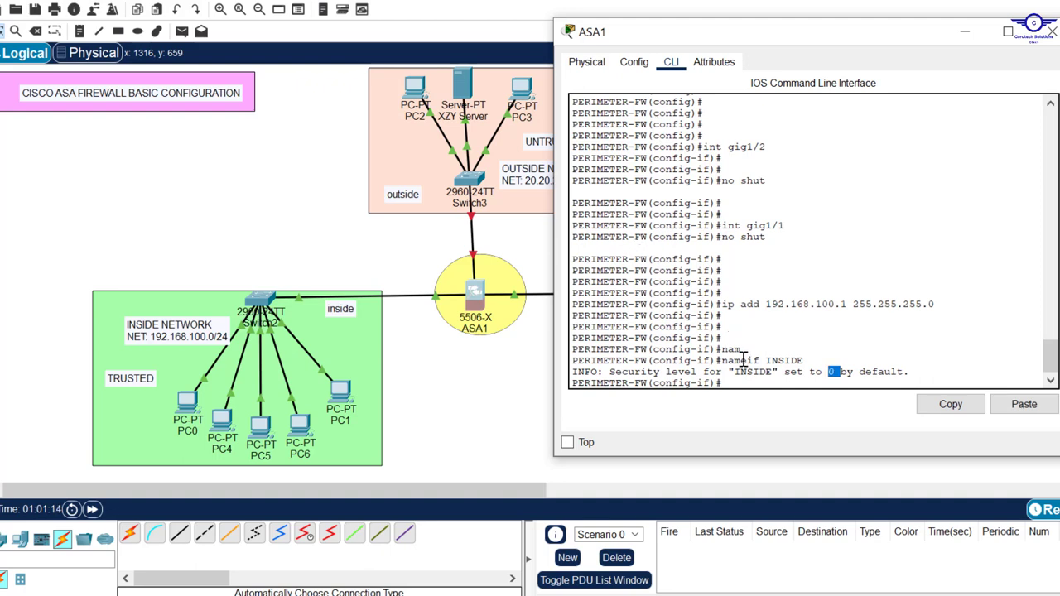
Set INSIDE's security level to 100 with 'sec' + Tab, exit interface mode, and hide the ASA1 window.
{"action": "left_click", "coordinate": [761, 378]}
{"action": "key", "text": "Return"}
{"action": "key", "text": "Return"}
{"action": "key", "text": "Return"}
{"action": "type", "text": "sec"}
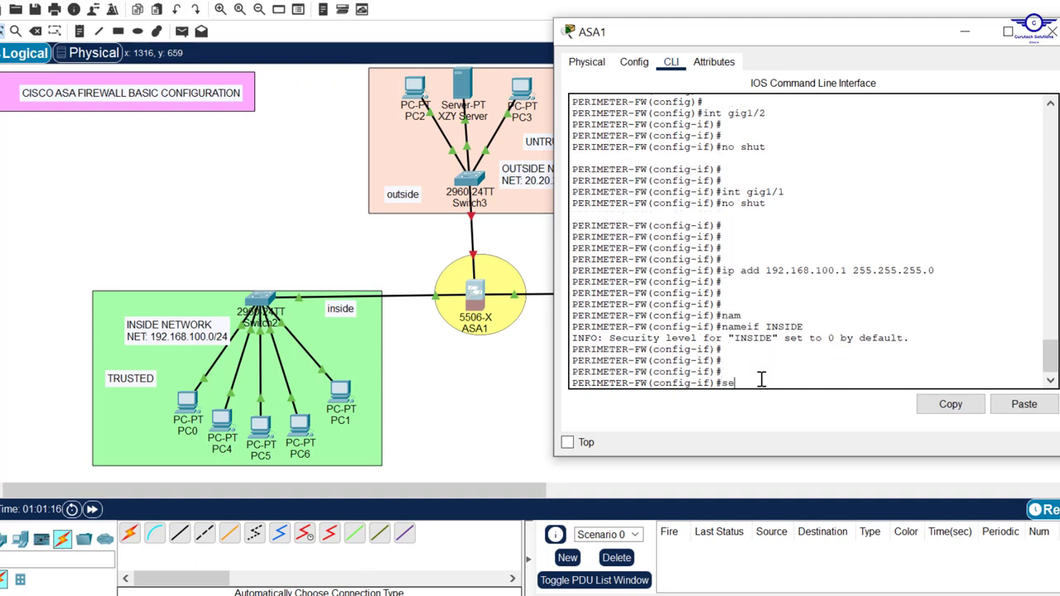
{"action": "key", "text": "Tab"}
{"action": "type", "text": "100"}
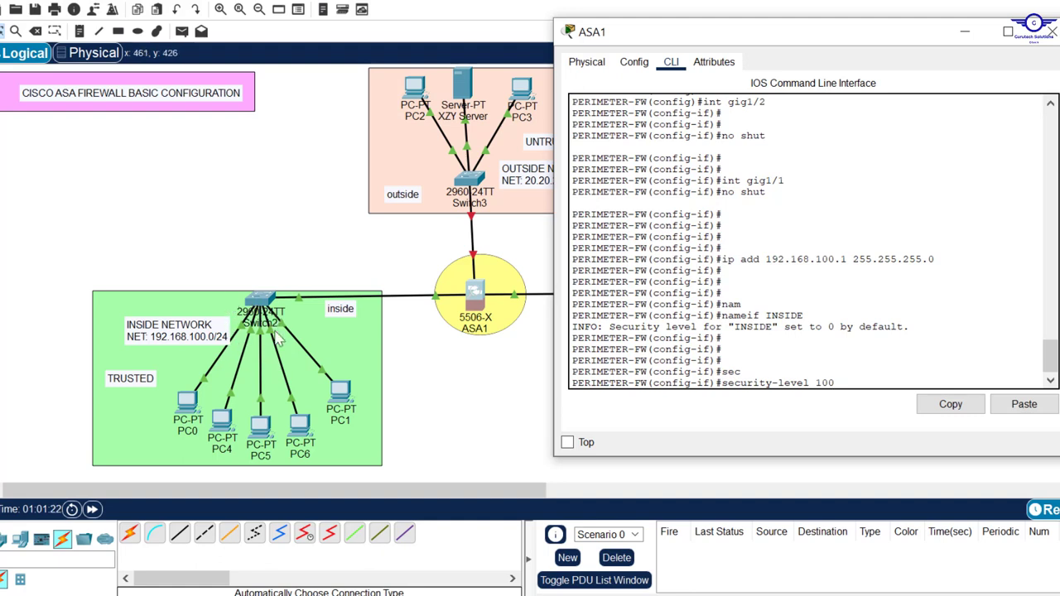
{"action": "key", "text": "Return"}
{"action": "type", "text": "e"}
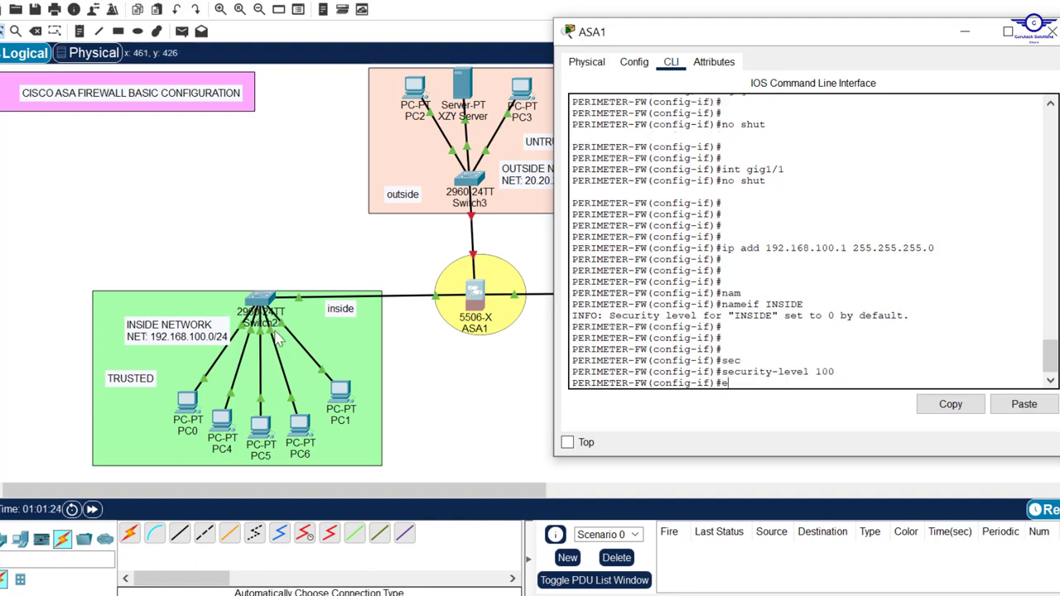
{"action": "type", "text": "xit"}
{"action": "key", "text": "Return"}
{"action": "key", "text": "Return"}
{"action": "key", "text": "Return"}
{"action": "key", "text": "Return"}
{"action": "key", "text": "Return"}
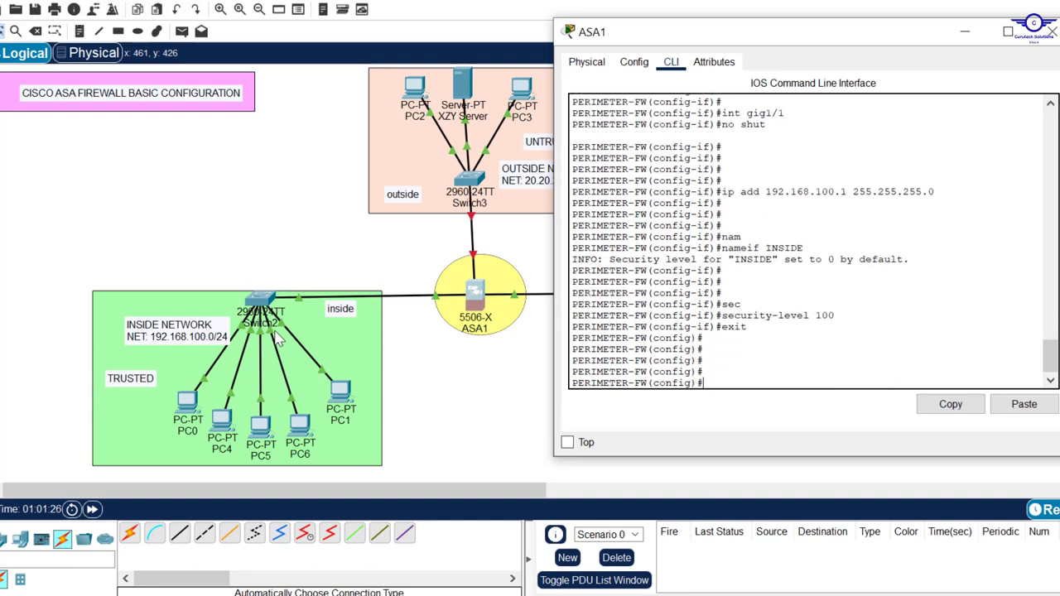
{"action": "left_click", "coordinate": [454, 389]}
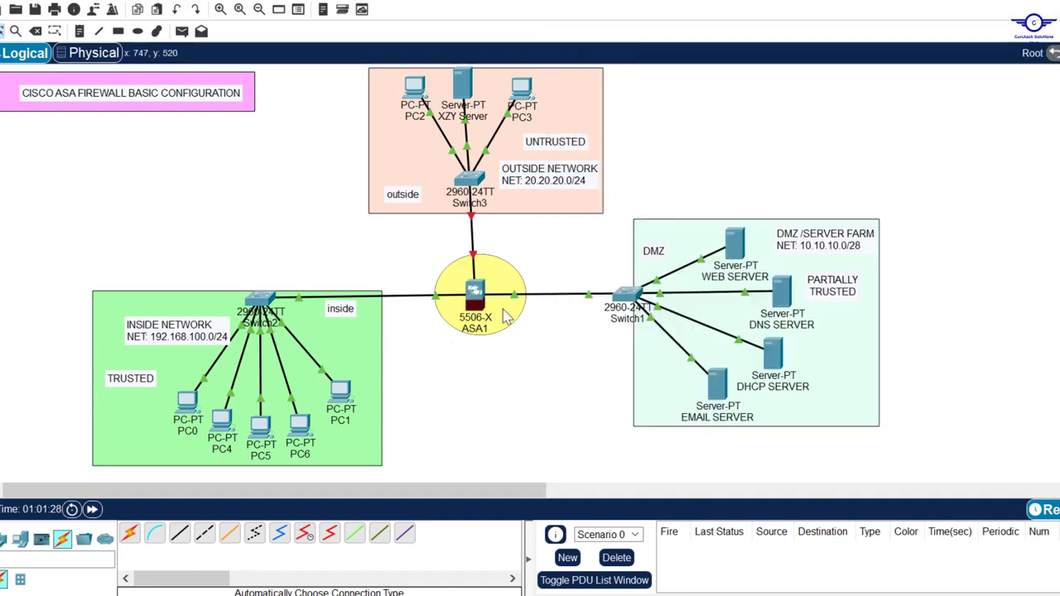
Recall the interface command, change it to gig1/2, and enable it with no shut.
{"action": "mouse_move", "coordinate": [517, 303]}
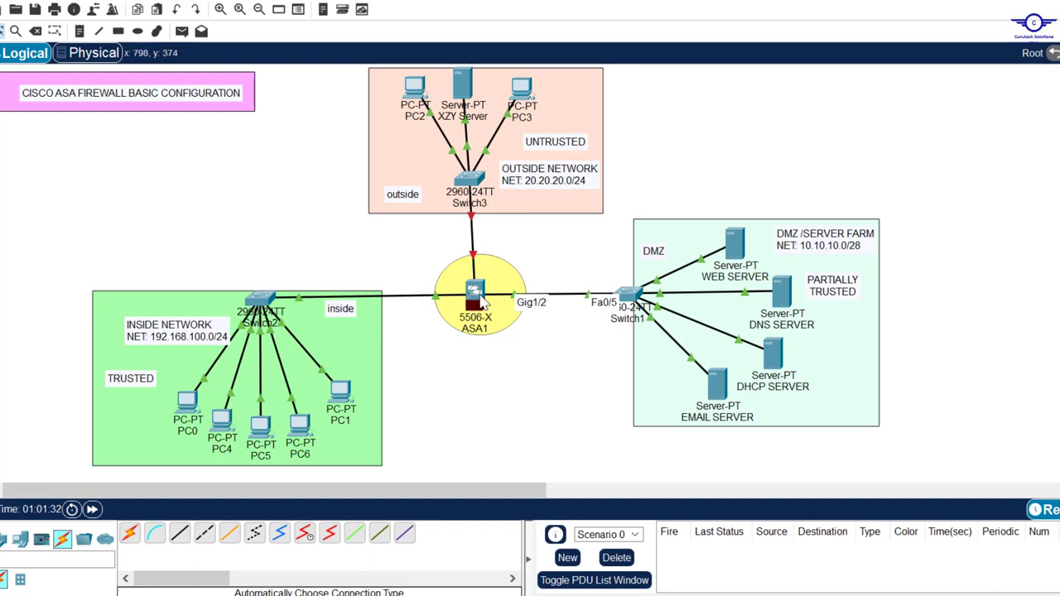
{"action": "left_click", "coordinate": [476, 298]}
{"action": "key", "text": "Up"}
{"action": "key", "text": "Up"}
{"action": "key", "text": "Up"}
{"action": "key", "text": "Up"}
{"action": "key", "text": "Up"}
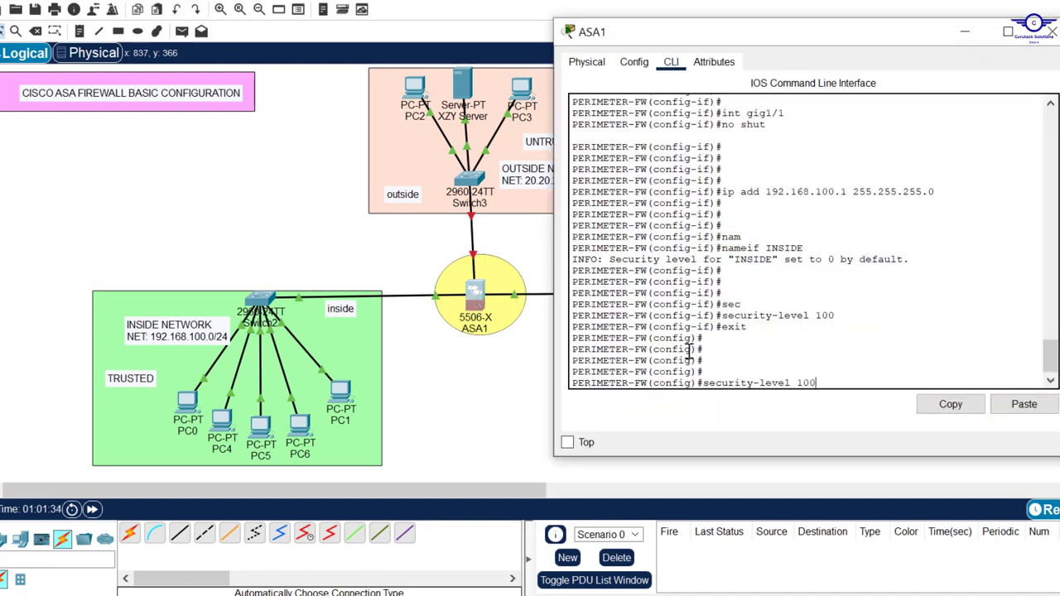
{"action": "key", "text": "Up"}
{"action": "key", "text": "BackSpace"}
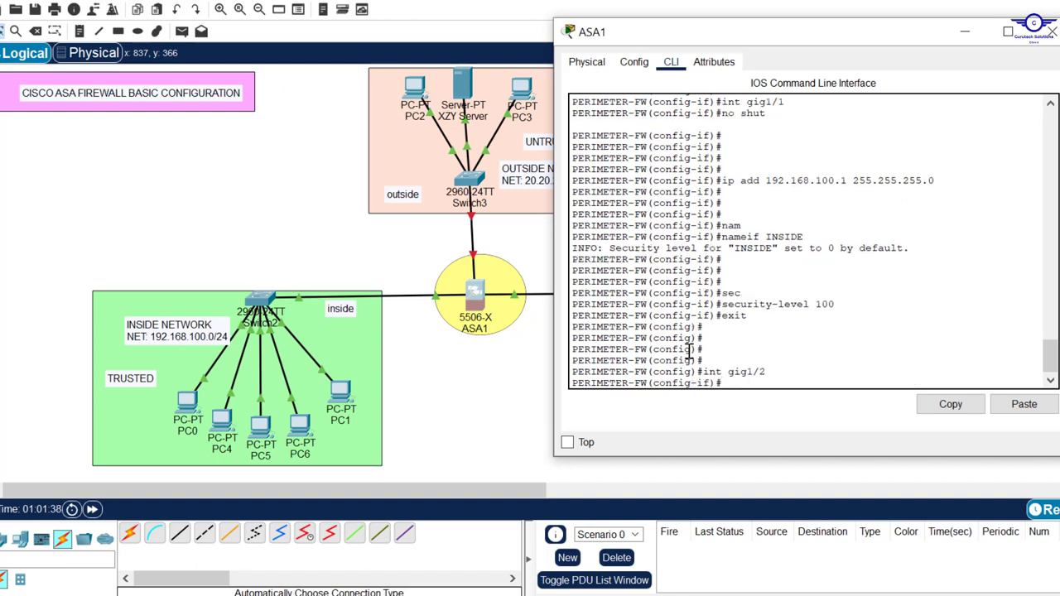
{"action": "type", "text": "no shut"}
{"action": "key", "text": "Return"}
{"action": "key", "text": "Return"}
{"action": "key", "text": "Return"}
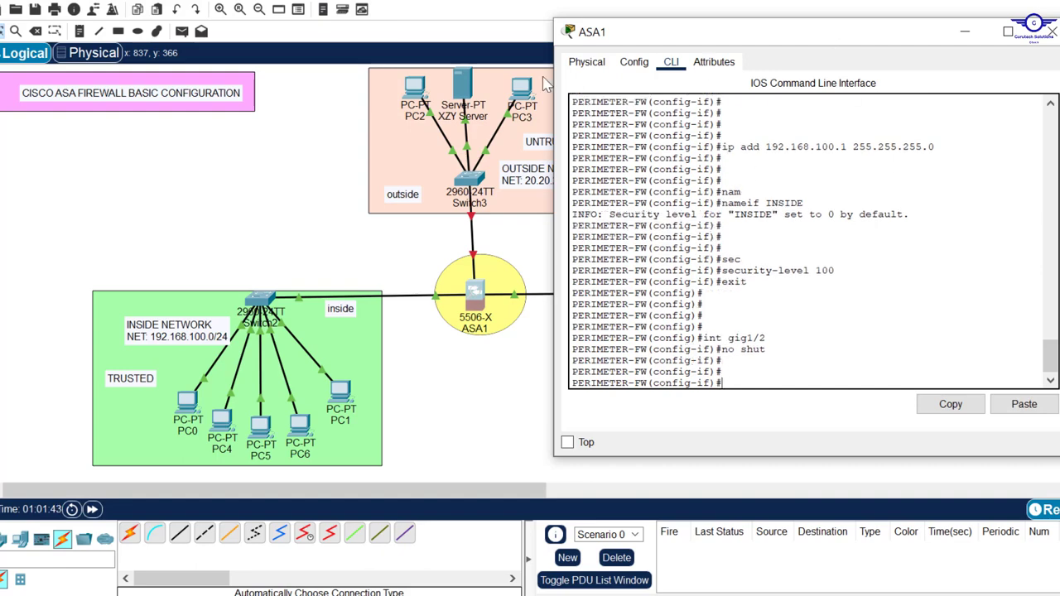
Assign gig1/2 the address 10.10.10.1 255.255.255.240 and type nameif DMZ.
{"action": "left_click_drag", "start_coordinate": [846, 37], "coordinate": [534, 43]}
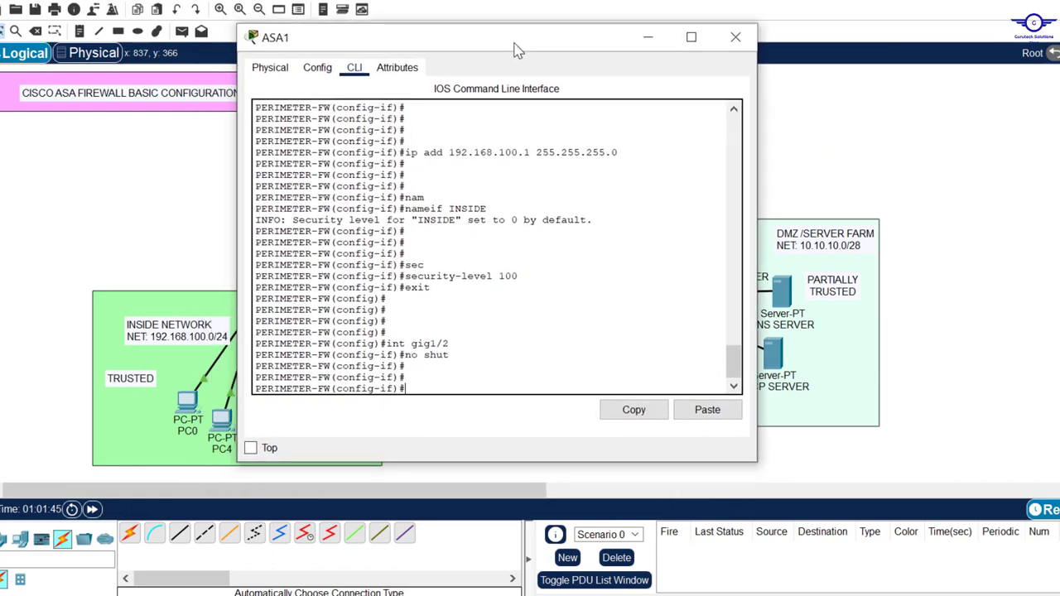
{"action": "type", "text": "ip"}
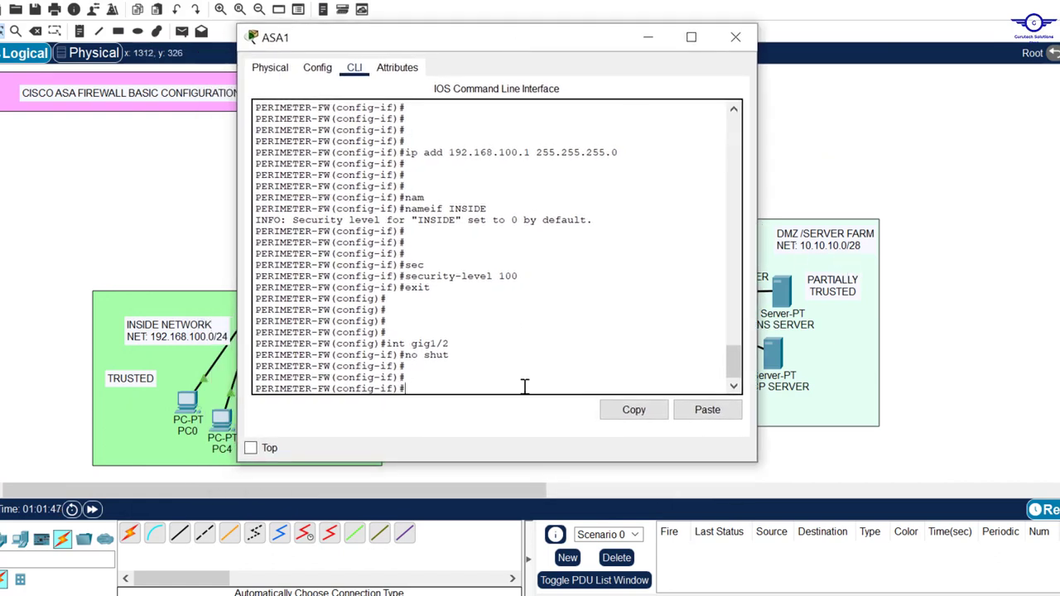
{"action": "type", "text": " add 10.10.10.1 255"}
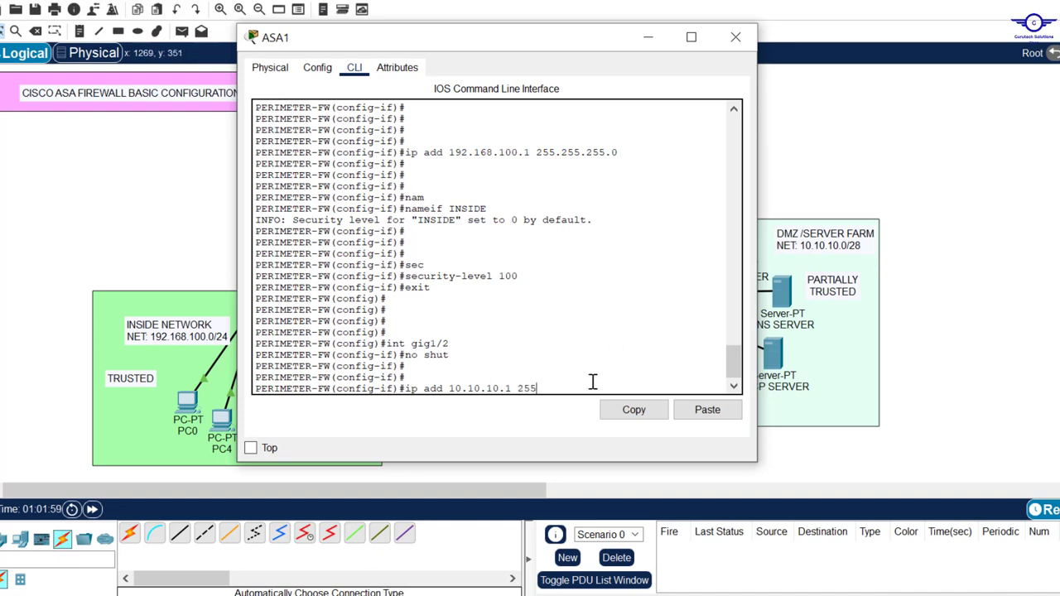
{"action": "type", "text": ".255.255.240"}
{"action": "key", "text": "Return"}
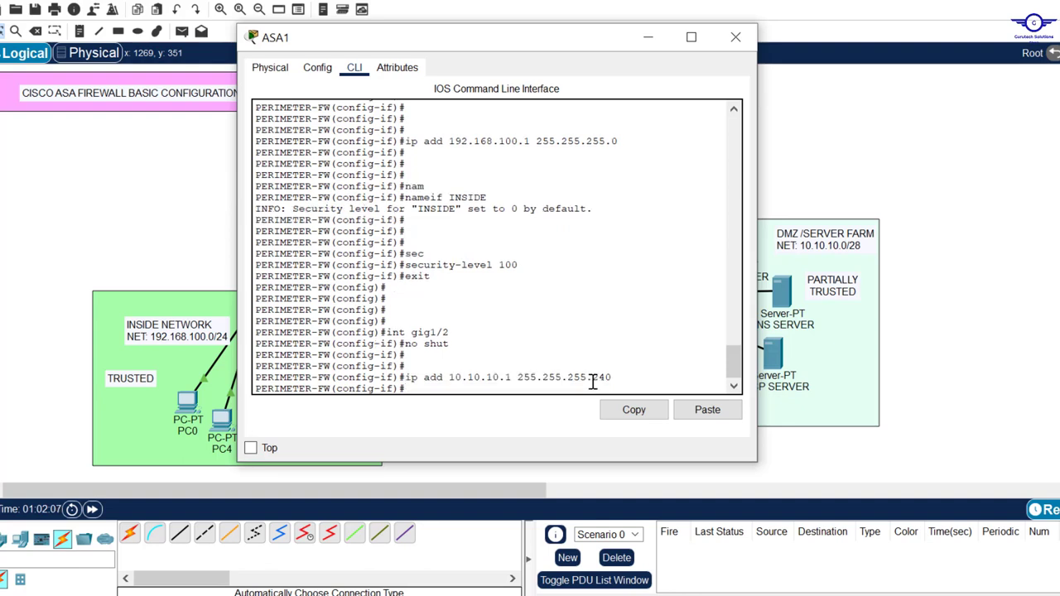
{"action": "key", "text": "Return"}
{"action": "key", "text": "Return"}
{"action": "key", "text": "Return"}
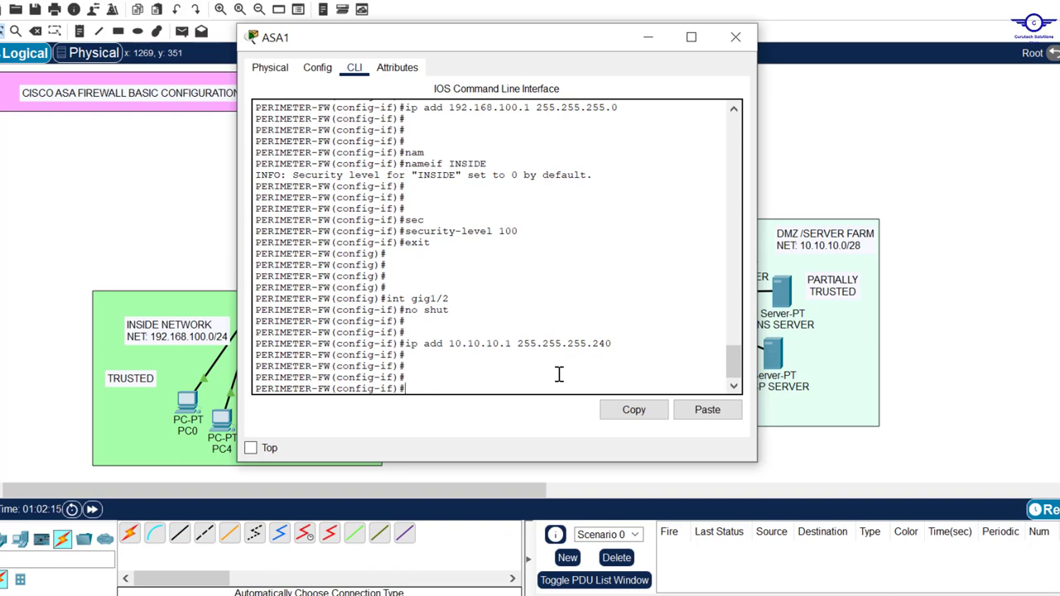
{"action": "type", "text": "nam"}
{"action": "key", "text": "Tab"}
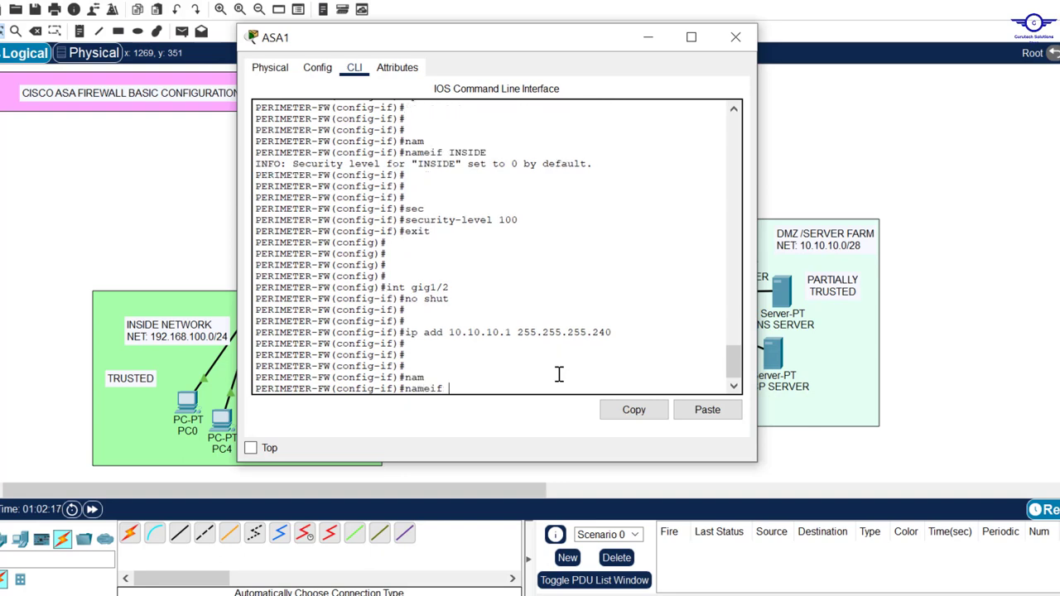
{"action": "key", "text": "Caps_Lock"}
{"action": "type", "text": "DMZ"}
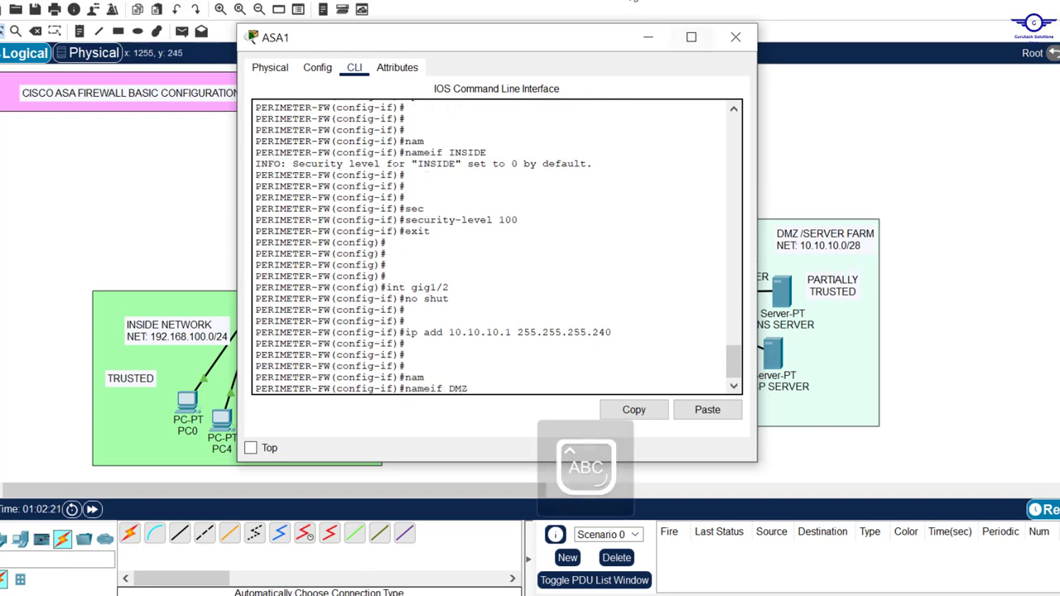
{"action": "left_click_drag", "start_coordinate": [559, 41], "coordinate": [569, 402]}
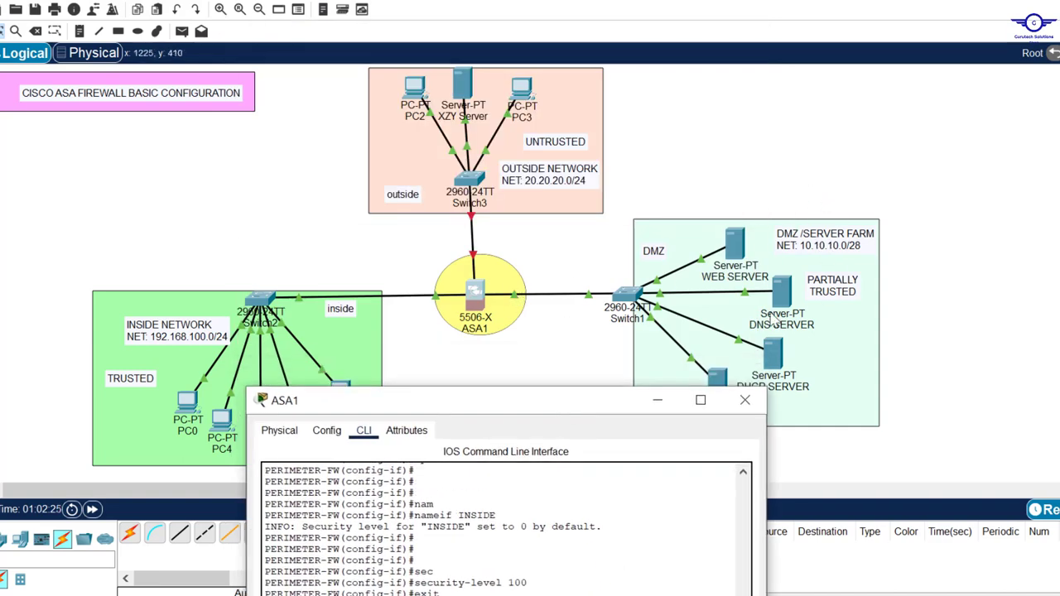
Apply the name DMZ to gig1/2, noting its default security level 0.
{"action": "left_click_drag", "start_coordinate": [589, 402], "coordinate": [593, 113]}
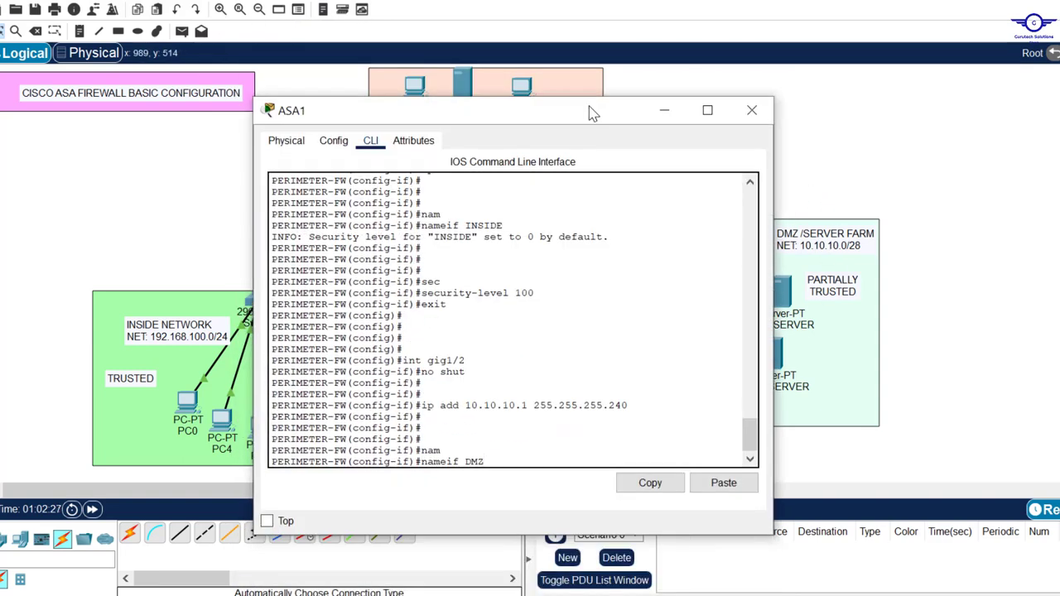
{"action": "key", "text": "Return"}
{"action": "key", "text": "Return"}
{"action": "key", "text": "Return"}
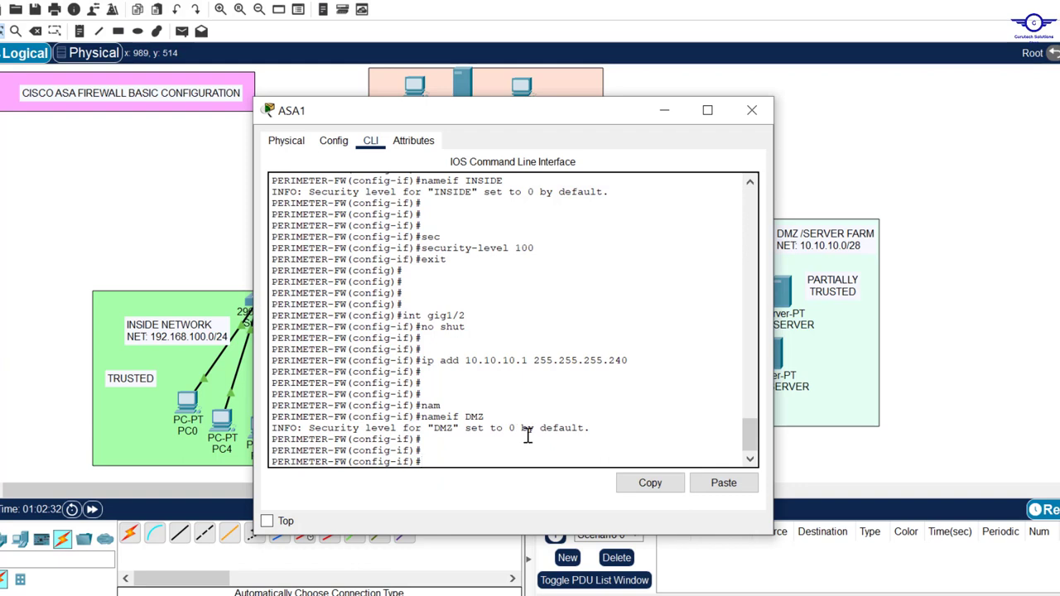
{"action": "left_click_drag", "start_coordinate": [521, 427], "coordinate": [509, 430]}
{"action": "left_click", "coordinate": [465, 447]}
Give DMZ security level 70, exit interface mode, and minimize then reopen the ASA1 window.
{"action": "type", "text": "sec"}
{"action": "key", "text": "Tab"}
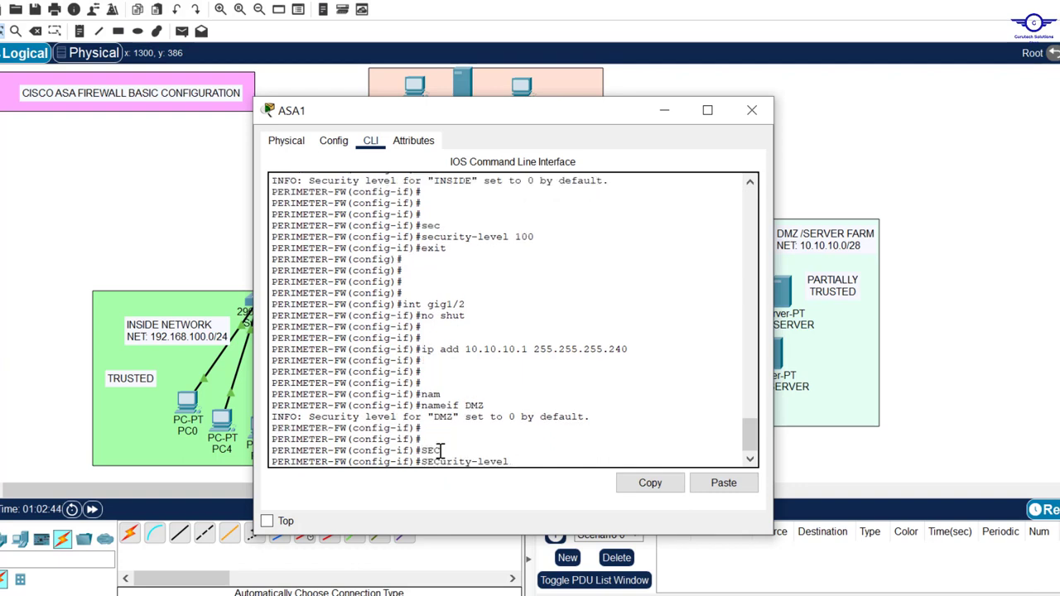
{"action": "key", "text": "Caps_Lock"}
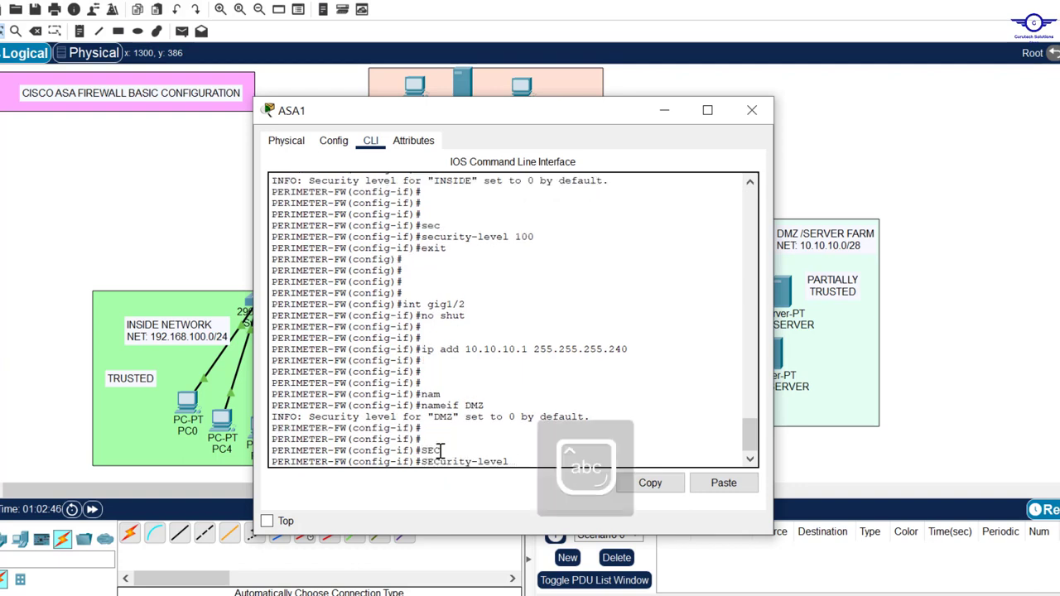
{"action": "type", "text": "70"}
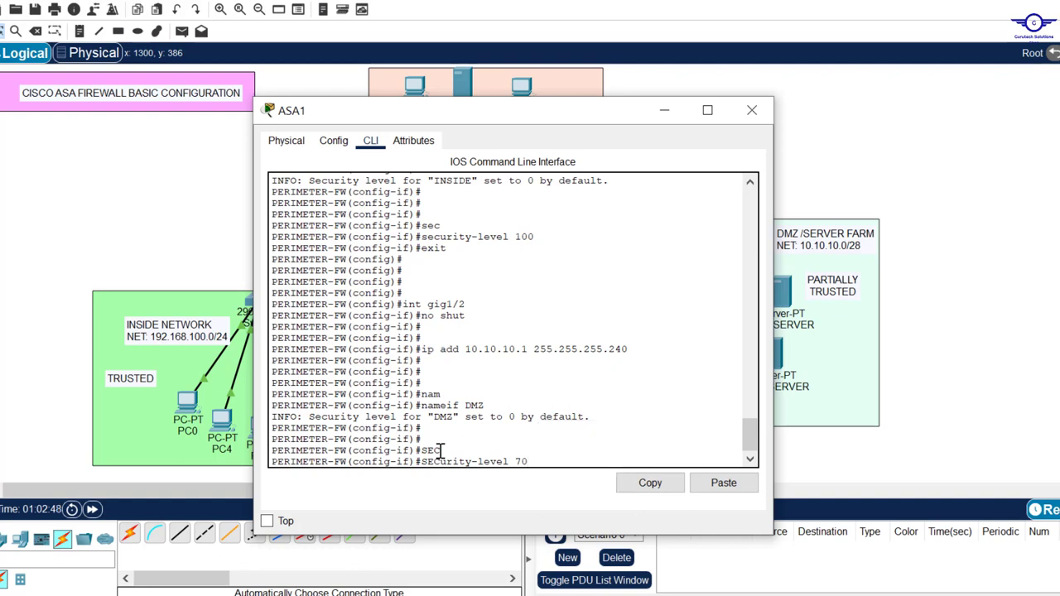
{"action": "key", "text": "Return"}
{"action": "type", "text": "exit"}
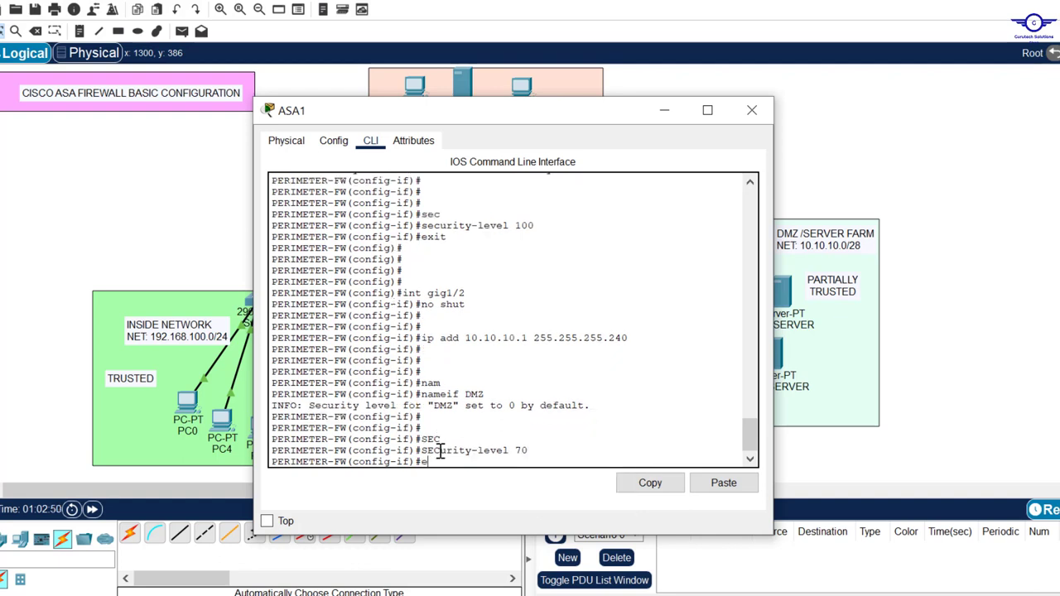
{"action": "key", "text": "Return"}
{"action": "key", "text": "Return"}
{"action": "key", "text": "Return"}
{"action": "key", "text": "Return"}
{"action": "key", "text": "Return"}
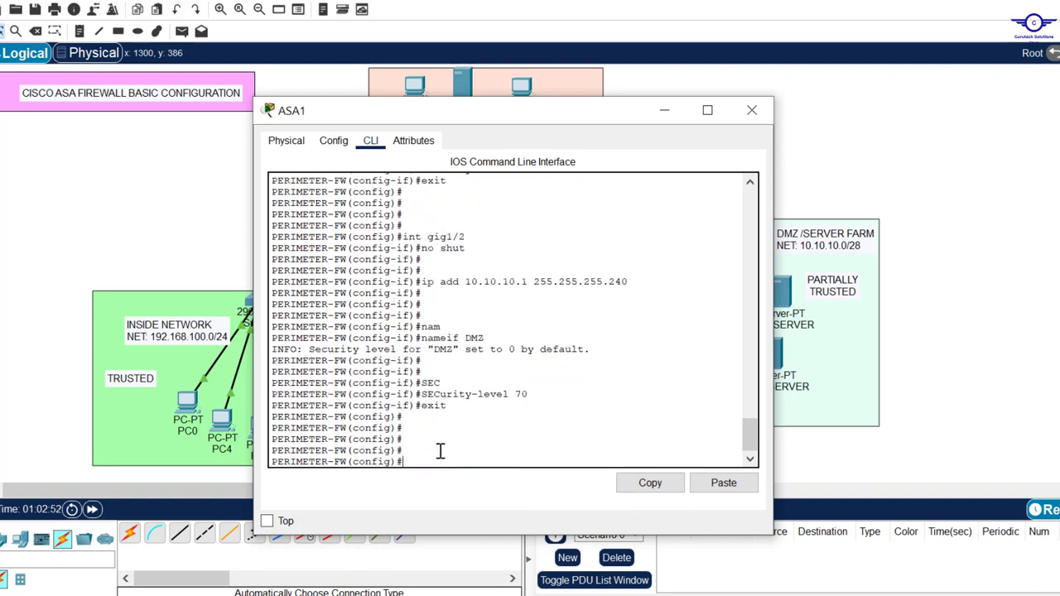
{"action": "left_click", "coordinate": [655, 111]}
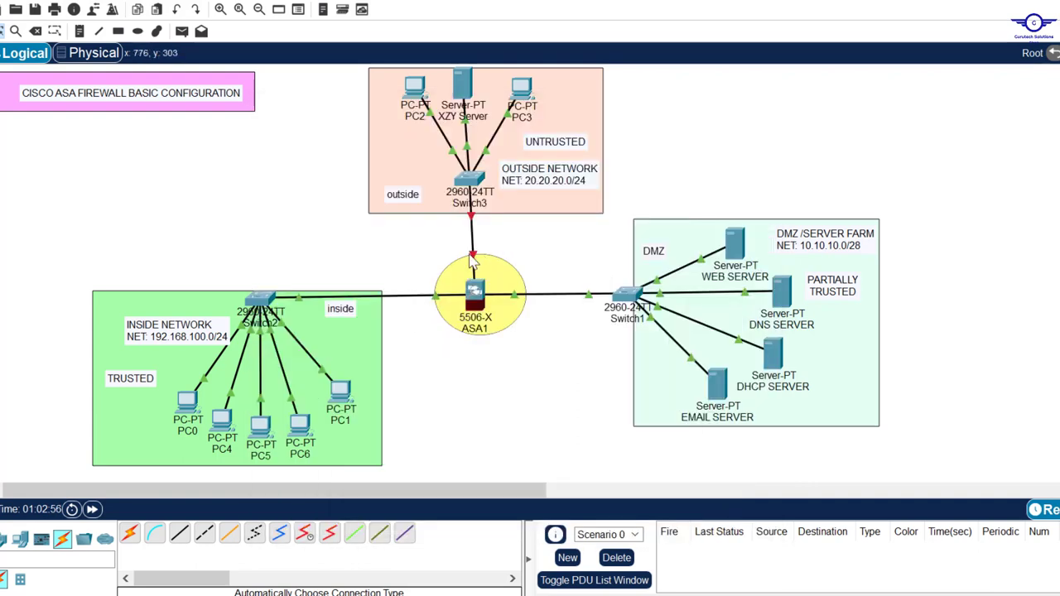
{"action": "mouse_move", "coordinate": [475, 255]}
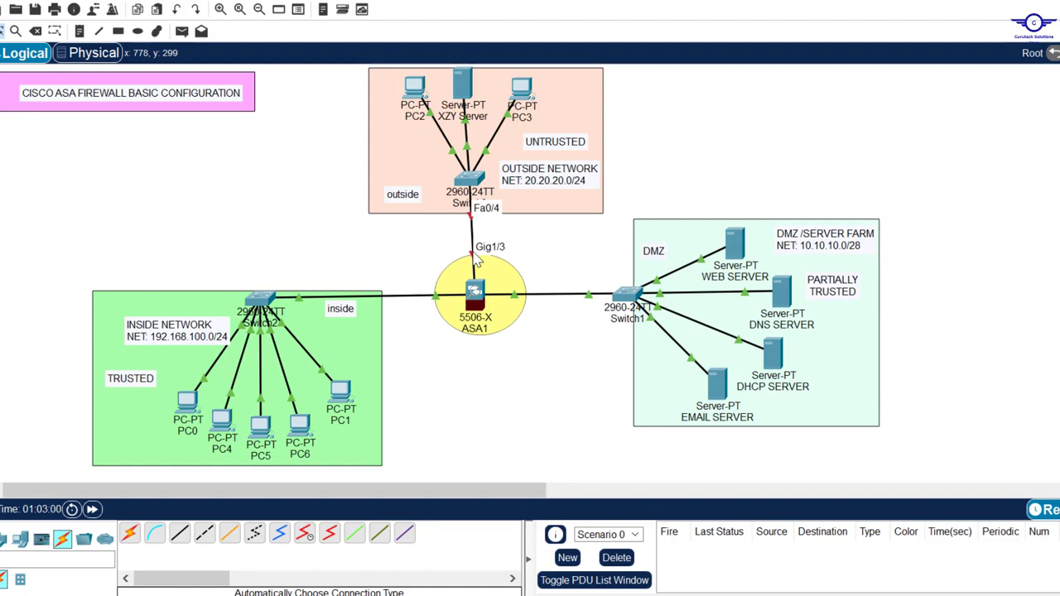
{"action": "left_click", "coordinate": [482, 297]}
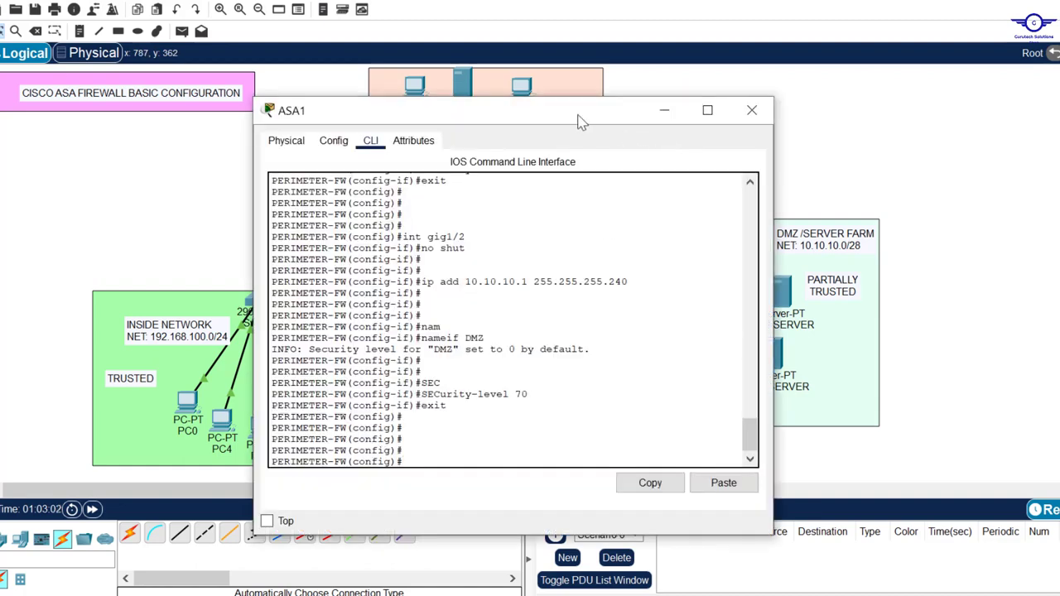
Enable interface gig1/3 with no shut and address it 20.20.20.1 255.255.255.0.
{"action": "left_click_drag", "start_coordinate": [582, 123], "coordinate": [872, 110]}
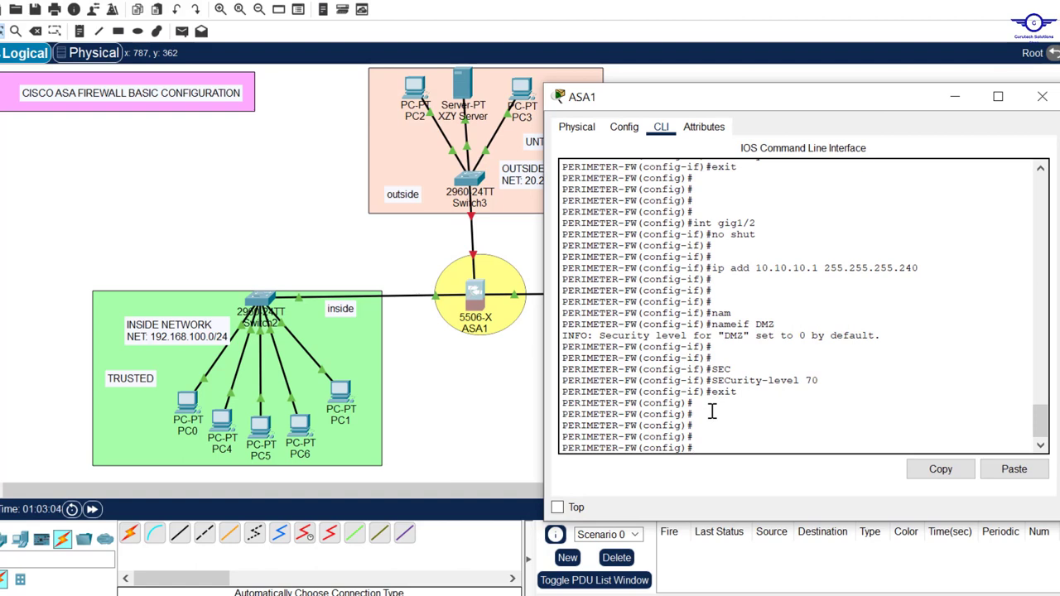
{"action": "key", "text": "Up"}
{"action": "key", "text": "Up"}
{"action": "key", "text": "Up"}
{"action": "key", "text": "Up"}
{"action": "key", "text": "Up"}
{"action": "key", "text": "Up"}
{"action": "key", "text": "Up"}
{"action": "key", "text": "Up"}
{"action": "type", "text": "3"}
{"action": "key", "text": "Return"}
{"action": "key", "text": "Return"}
{"action": "type", "text": "no"}
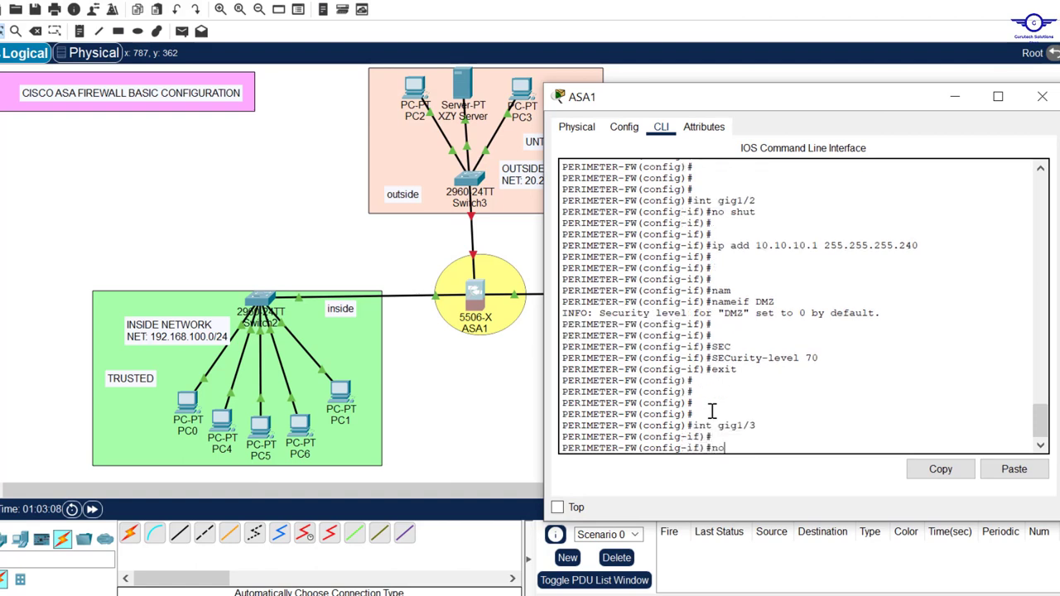
{"action": "type", "text": " shut"}
{"action": "key", "text": "Return"}
{"action": "key", "text": "Return"}
{"action": "key", "text": "Return"}
{"action": "key", "text": "Return"}
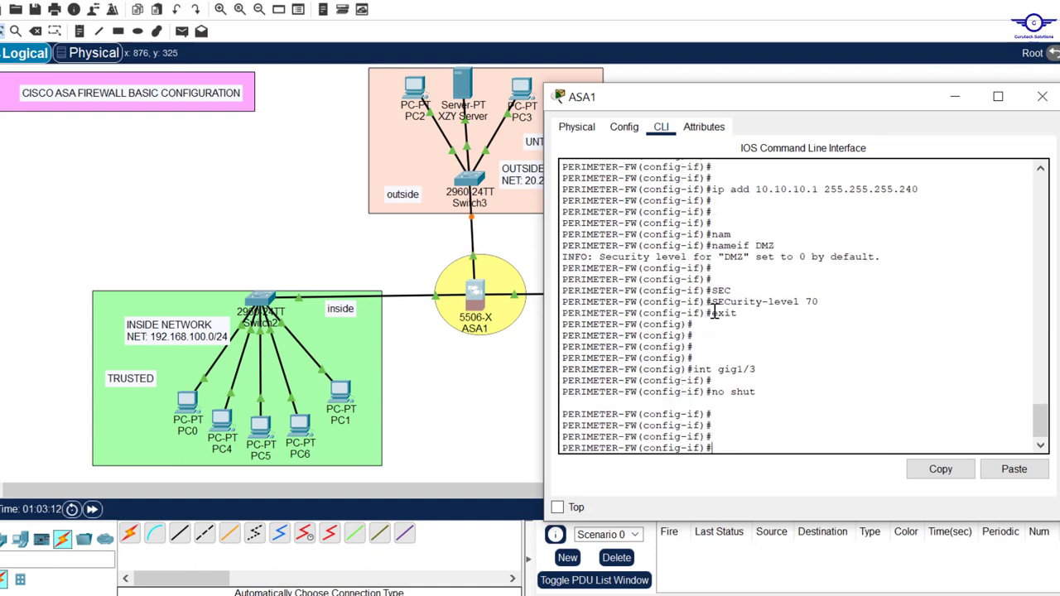
{"action": "type", "text": "ip add"}
{"action": "left_click_drag", "start_coordinate": [746, 108], "coordinate": [813, 106]}
{"action": "type", "text": "20"}
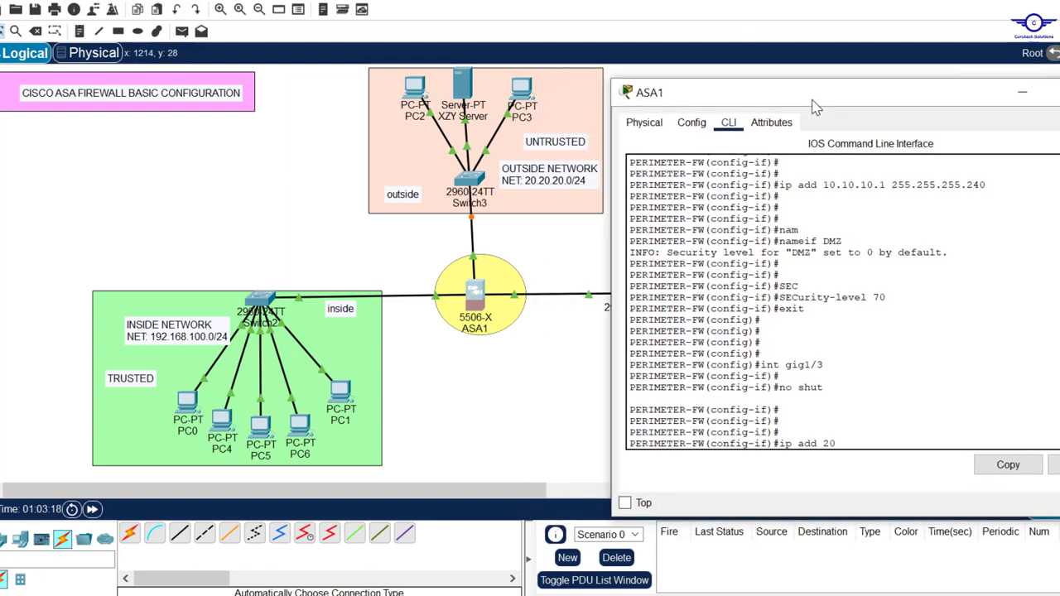
{"action": "type", "text": ".20.20.1 255.255.255.0"}
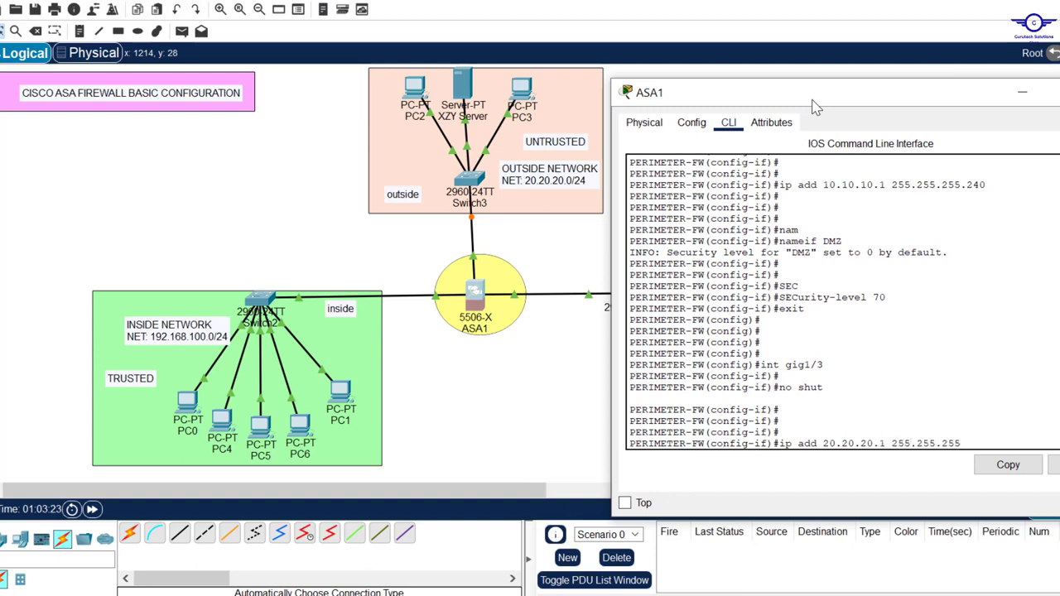
{"action": "key", "text": "Return"}
{"action": "key", "text": "Return"}
{"action": "key", "text": "Return"}
{"action": "key", "text": "Return"}
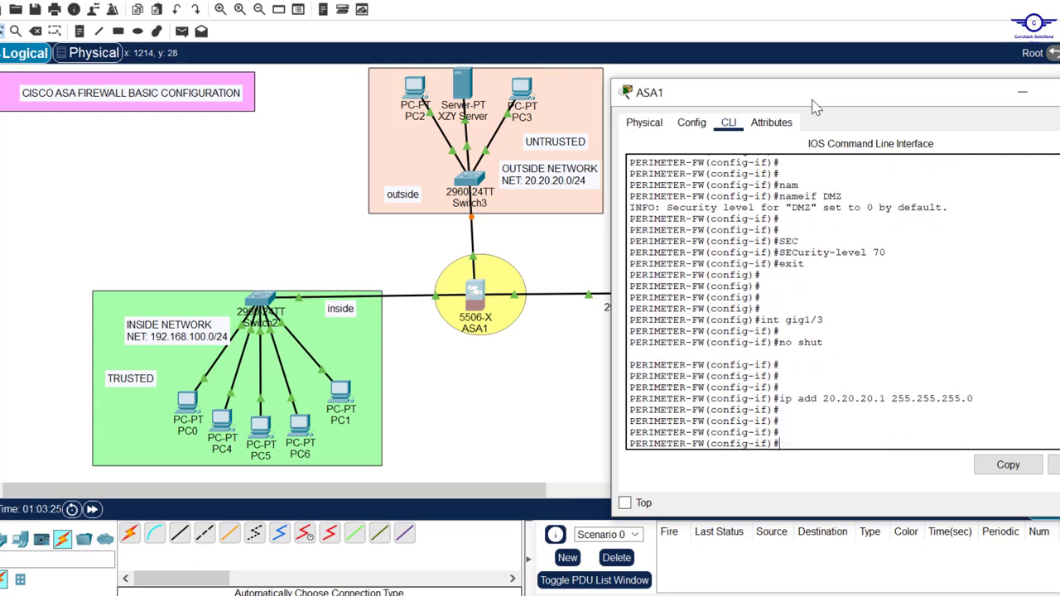
Name gig1/3 OUTSIDE with security level 0 and exit interface configuration.
{"action": "type", "text": "nam"}
{"action": "key", "text": "Tab"}
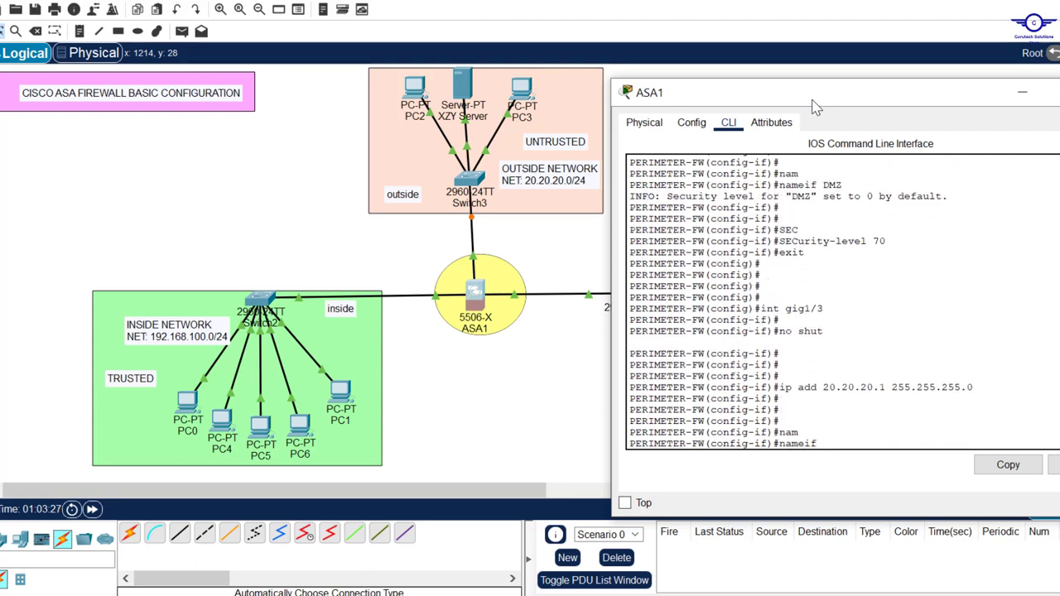
{"action": "key", "text": "Caps_Lock"}
{"action": "type", "text": "OU"}
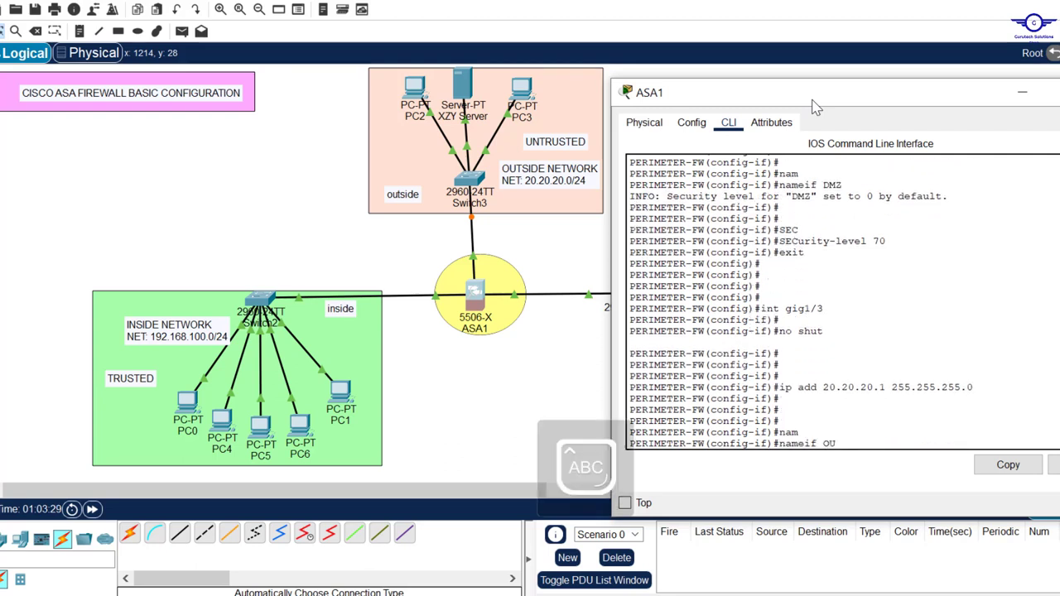
{"action": "type", "text": "TSIDE"}
{"action": "key", "text": "Return"}
{"action": "key", "text": "Return"}
{"action": "key", "text": "Return"}
{"action": "key", "text": "Return"}
{"action": "type", "text": "SEC"}
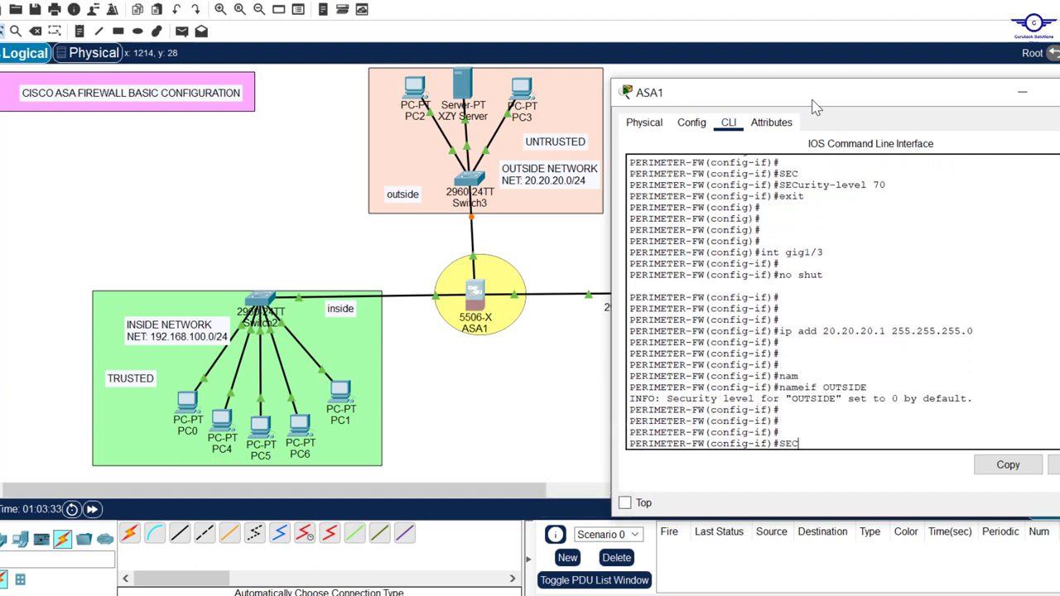
{"action": "key", "text": "Tab"}
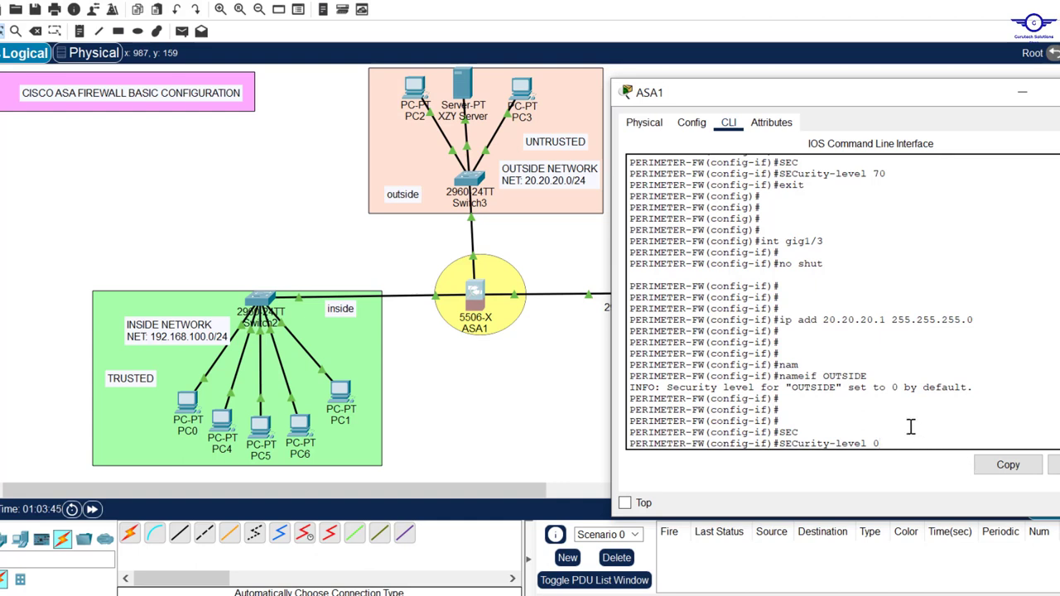
{"action": "key", "text": "Return"}
{"action": "type", "text": "EXIT"}
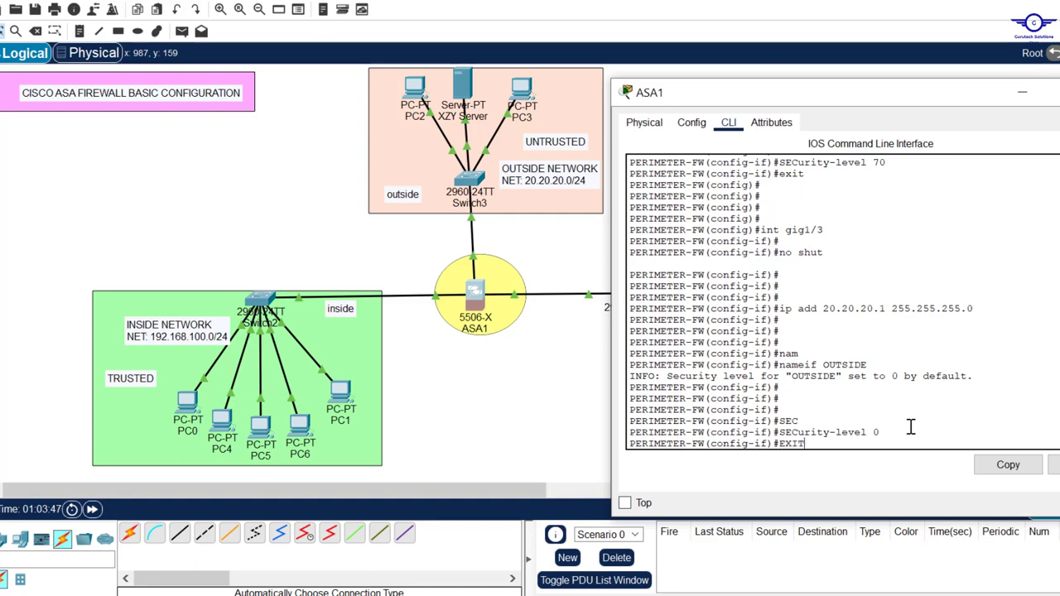
{"action": "key", "text": "Return"}
{"action": "key", "text": "Return"}
{"action": "key", "text": "Return"}
{"action": "key", "text": "Return"}
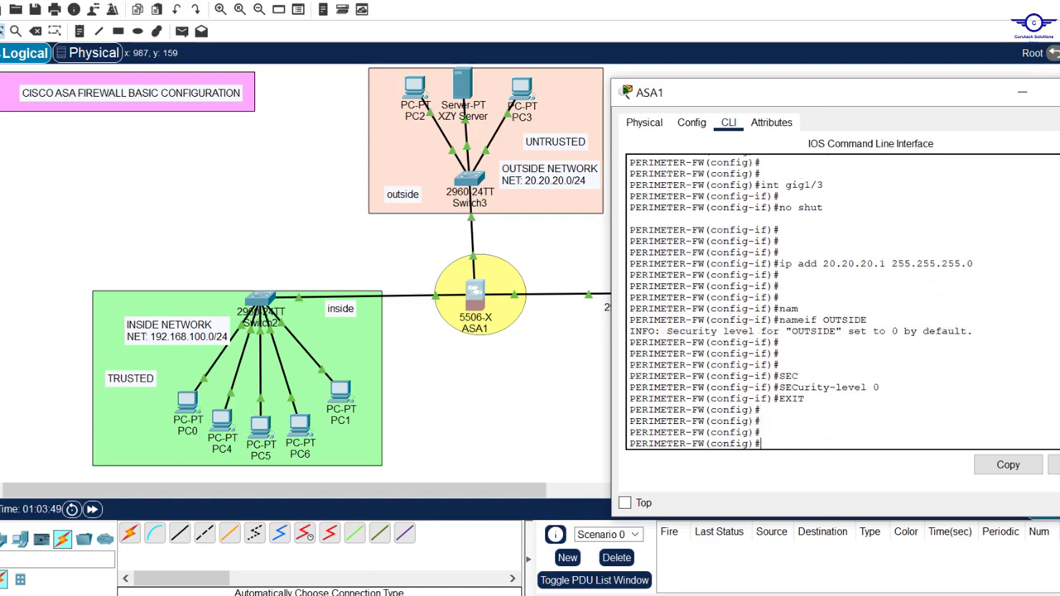
{"action": "left_click", "coordinate": [795, 593]}
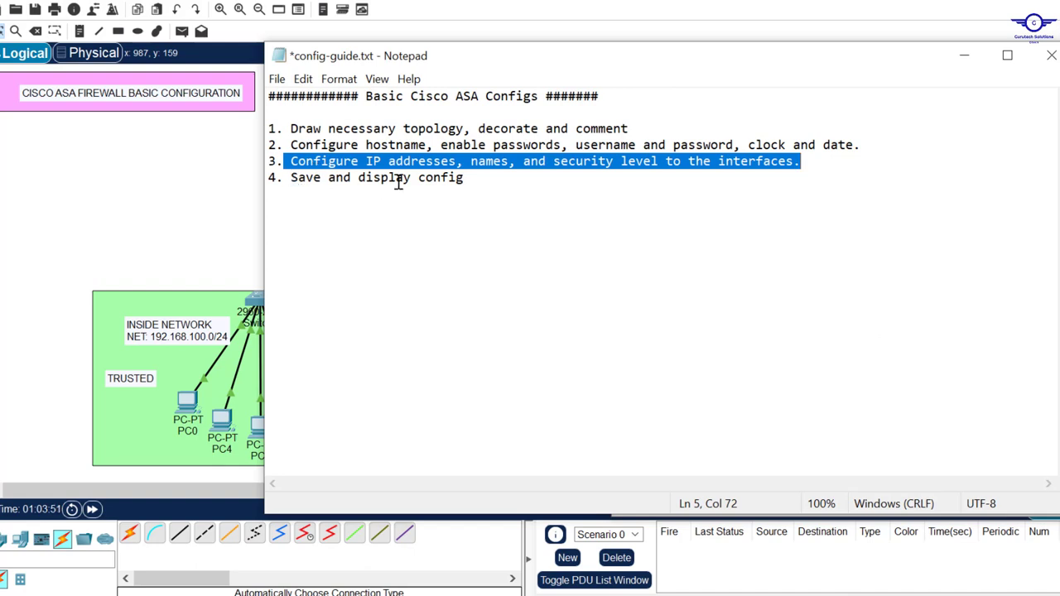
Highlight the 'Save and display config' step in the guide, then minimize Notepad.
{"action": "left_click_drag", "start_coordinate": [497, 177], "coordinate": [294, 180]}
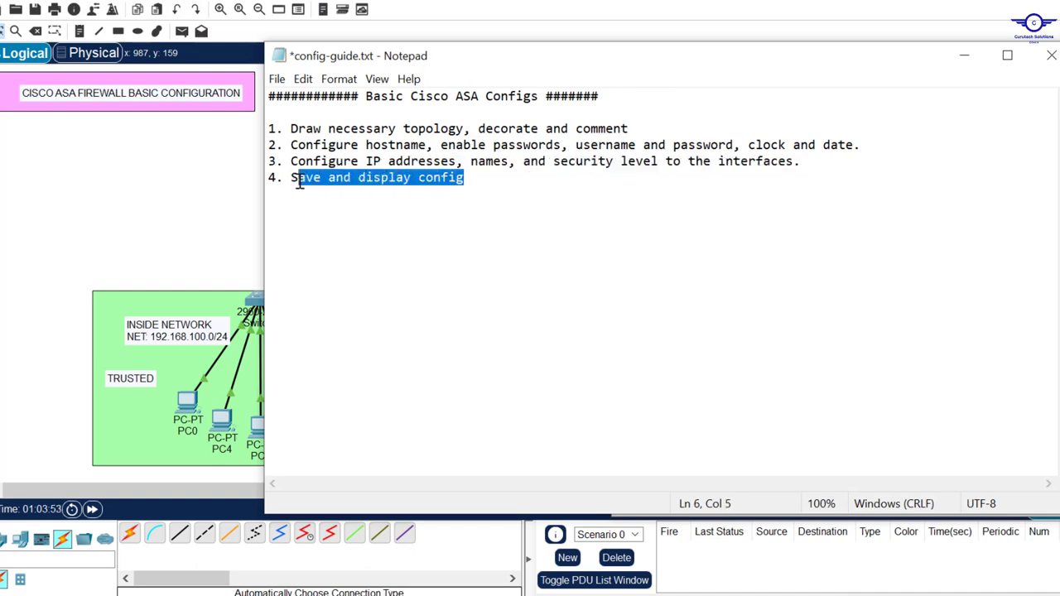
{"action": "left_click", "coordinate": [964, 60]}
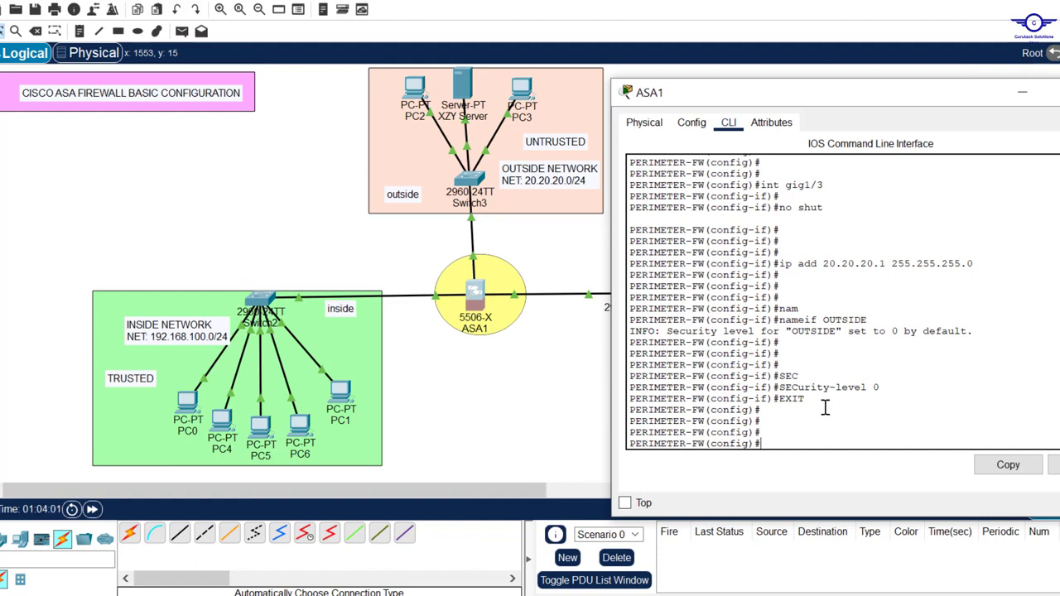
Save the running configuration with wr mem and write memory.
{"action": "type", "text": "wr"}
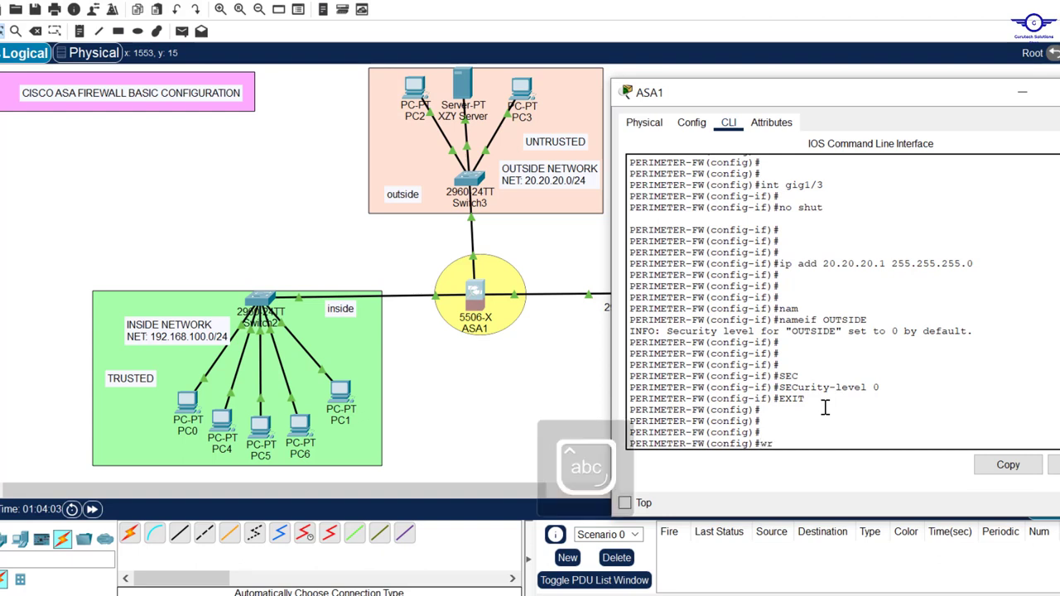
{"action": "type", "text": " mem"}
{"action": "key", "text": "Return"}
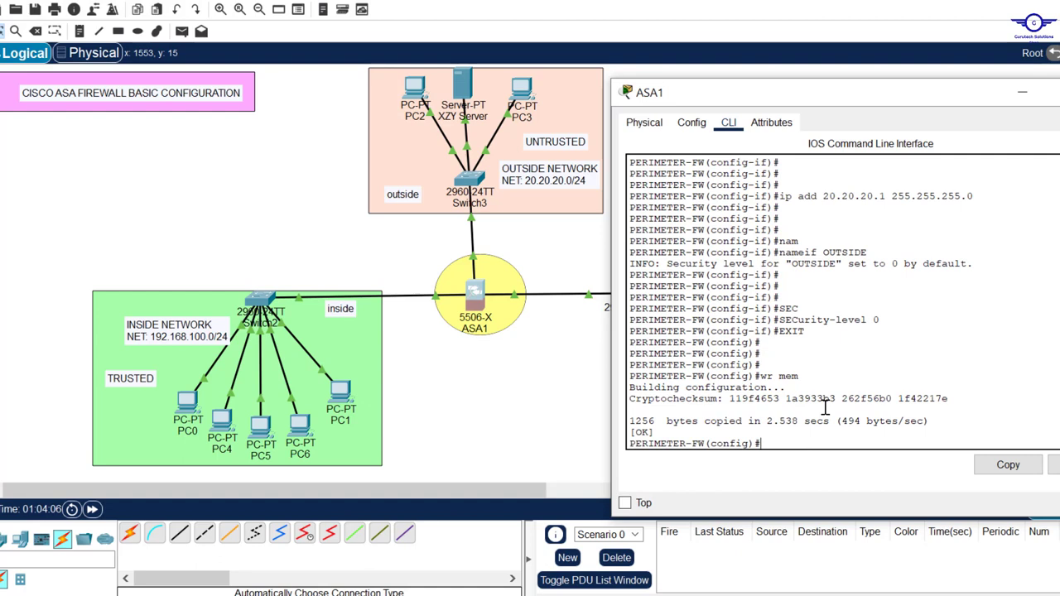
{"action": "type", "text": "writ"}
{"action": "key", "text": "Tab"}
{"action": "type", "text": "e"}
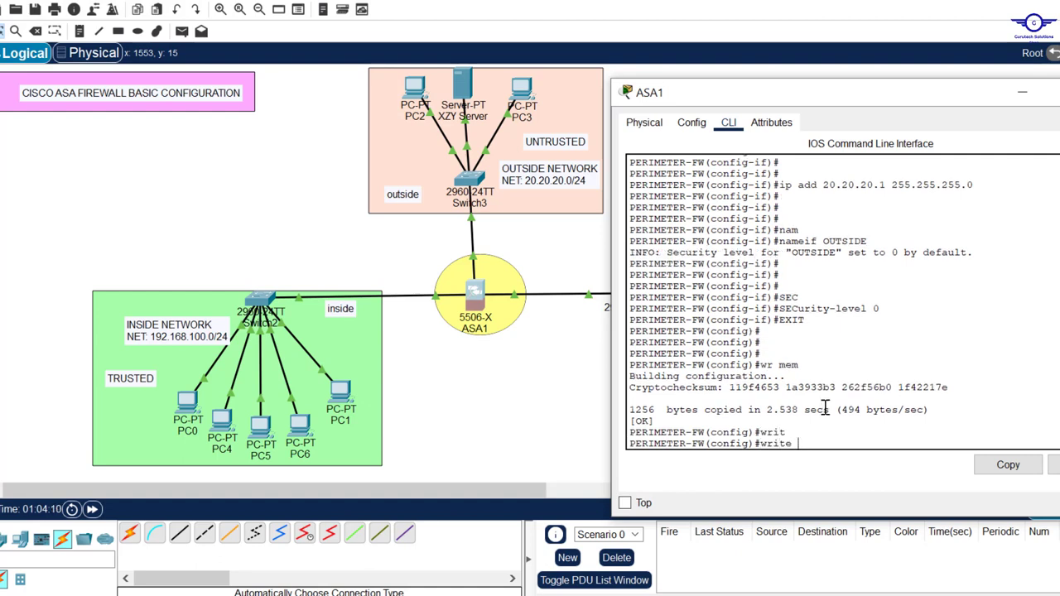
{"action": "type", "text": " m"}
{"action": "key", "text": "Tab"}
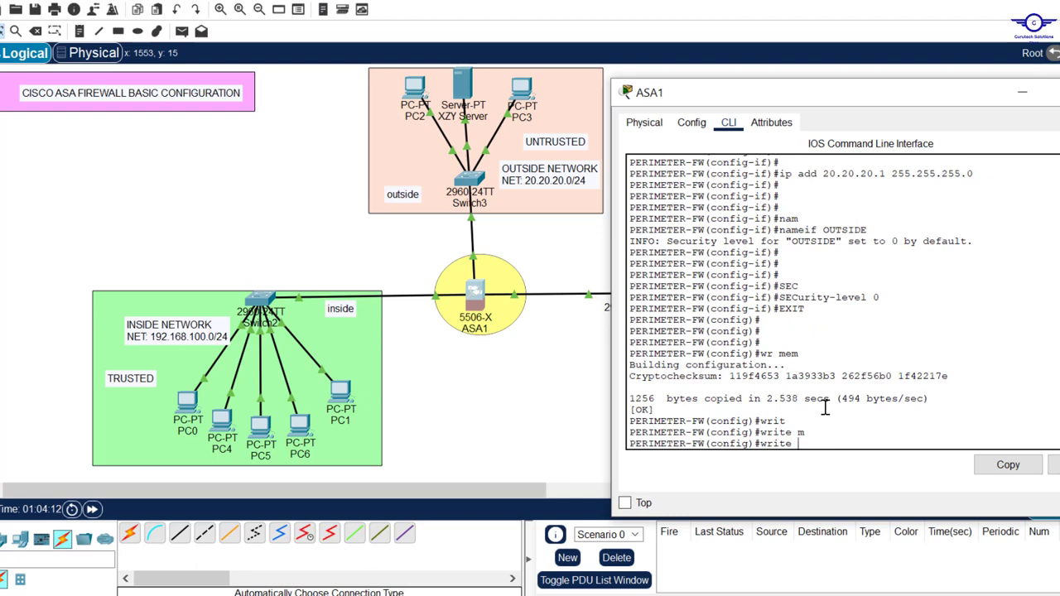
{"action": "type", "text": "memory"}
{"action": "key", "text": "Return"}
Retype wr mem at the ASA prompt to save the configuration again.
{"action": "key", "text": "Return"}
{"action": "key", "text": "Return"}
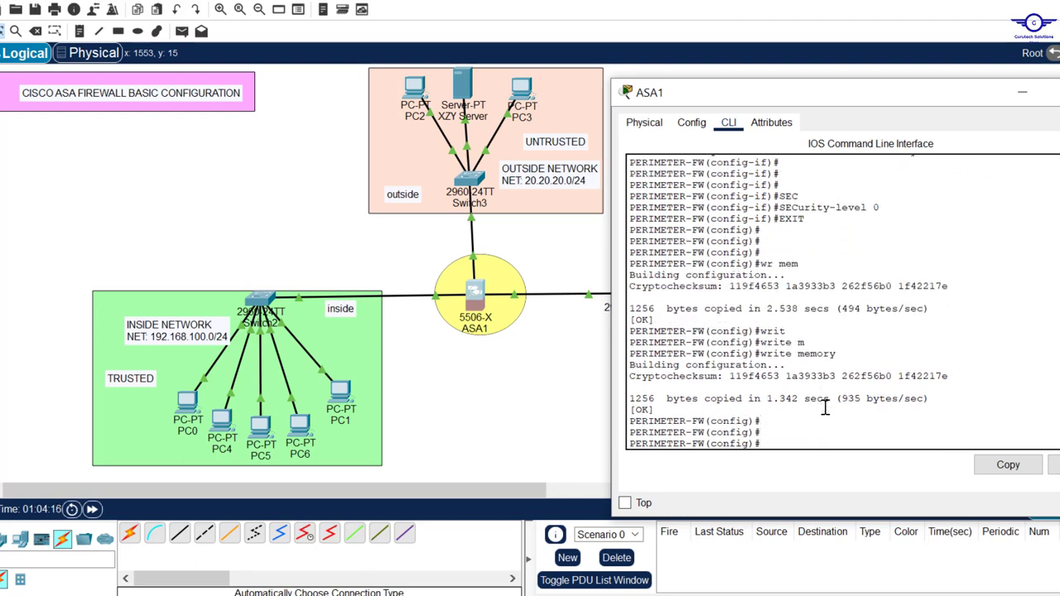
{"action": "left_click", "coordinate": [808, 267]}
{"action": "type", "text": "do"}
{"action": "type", "text": " wr"}
{"action": "key", "text": "BackSpace"}
{"action": "key", "text": "BackSpace"}
{"action": "key", "text": "BackSpace"}
{"action": "key", "text": "BackSpace"}
{"action": "key", "text": "BackSpace"}
{"action": "type", "text": "wr mem"}
{"action": "key", "text": "Return"}
{"action": "key", "text": "Return"}
{"action": "key", "text": "Return"}
{"action": "key", "text": "Return"}
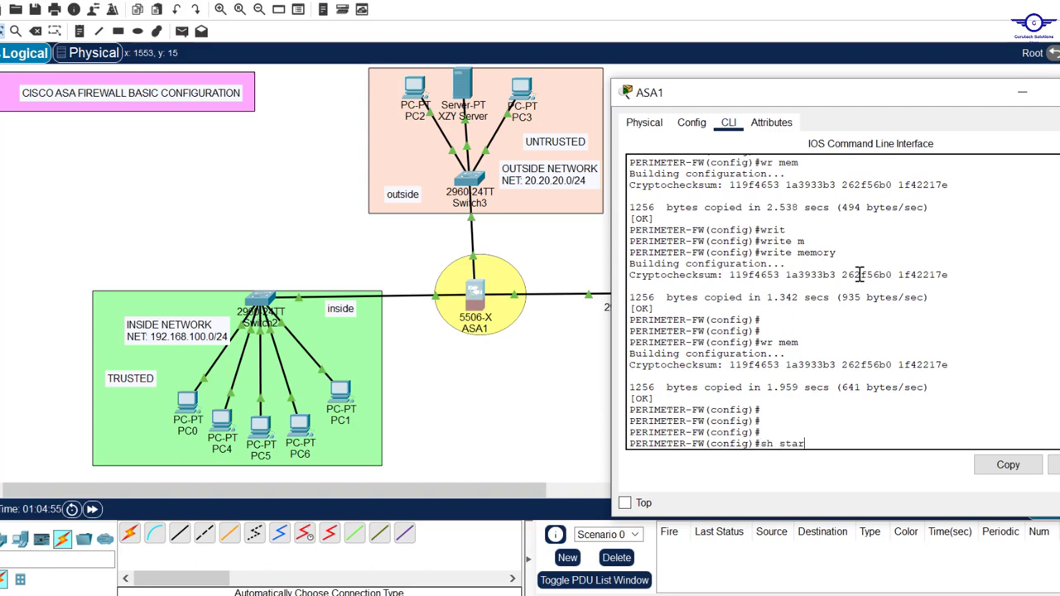
Show the startup config and highlight the hostname and encrypted enable password lines.
{"action": "key", "text": "Return"}
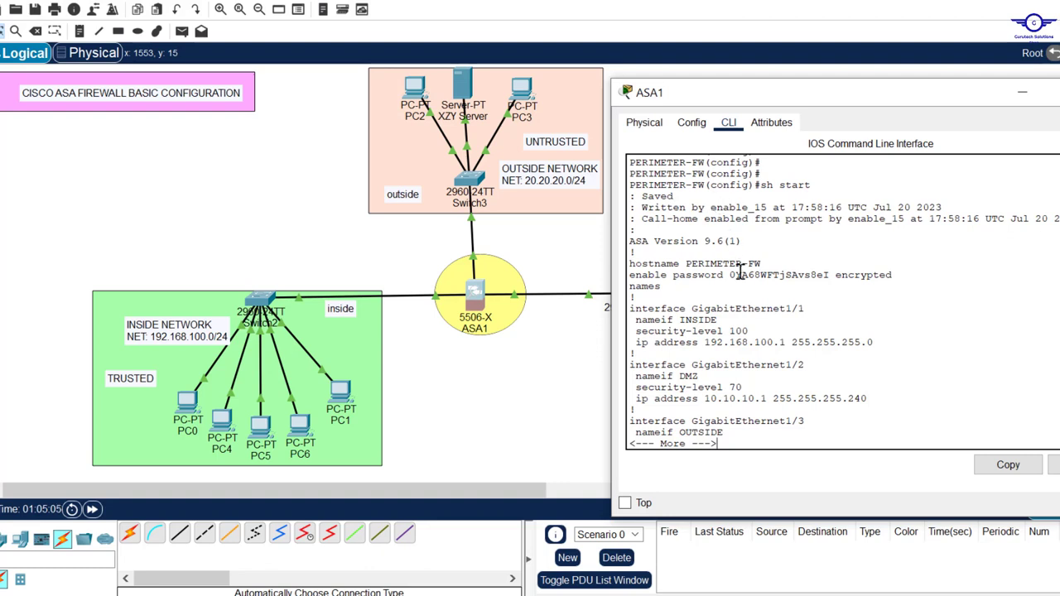
{"action": "left_click_drag", "start_coordinate": [634, 252], "coordinate": [754, 263]}
{"action": "left_click", "coordinate": [697, 279]}
{"action": "left_click_drag", "start_coordinate": [674, 274], "coordinate": [725, 270]}
{"action": "left_click", "coordinate": [865, 274]}
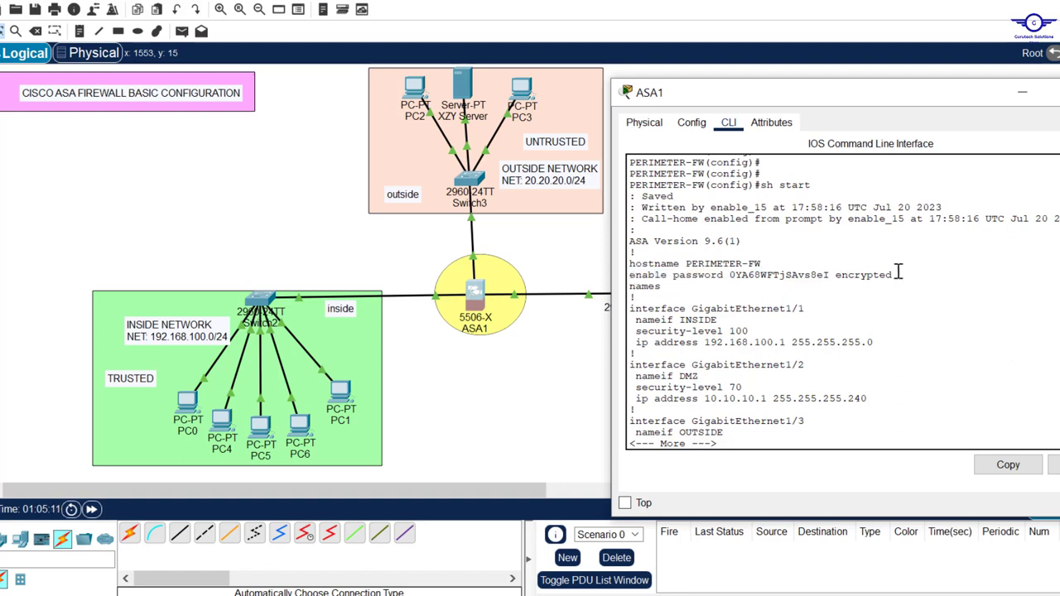
{"action": "left_click_drag", "start_coordinate": [893, 275], "coordinate": [729, 275]}
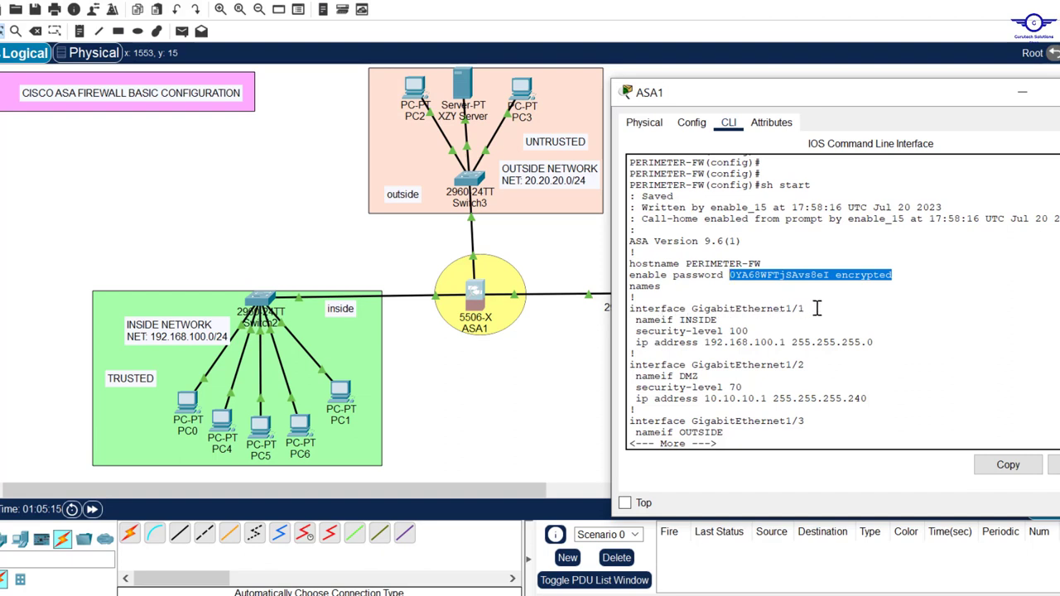
Highlight the Gig1/1 INSIDE entry, security level 100 and 255.255.255.0 mask, then page through the rest.
{"action": "left_click_drag", "start_coordinate": [816, 308], "coordinate": [781, 310]}
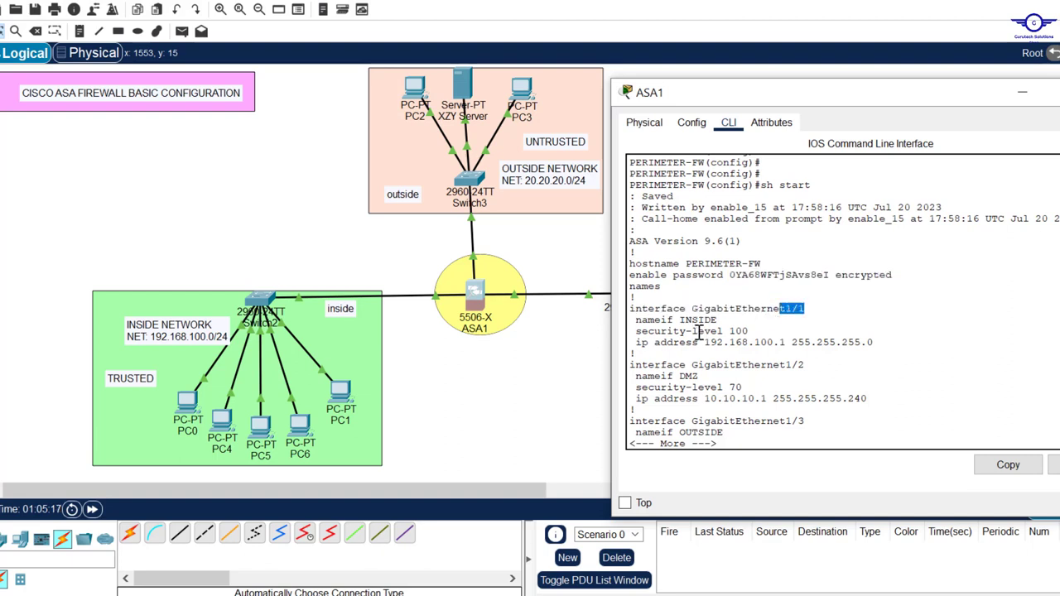
{"action": "left_click_drag", "start_coordinate": [716, 320], "coordinate": [686, 323]}
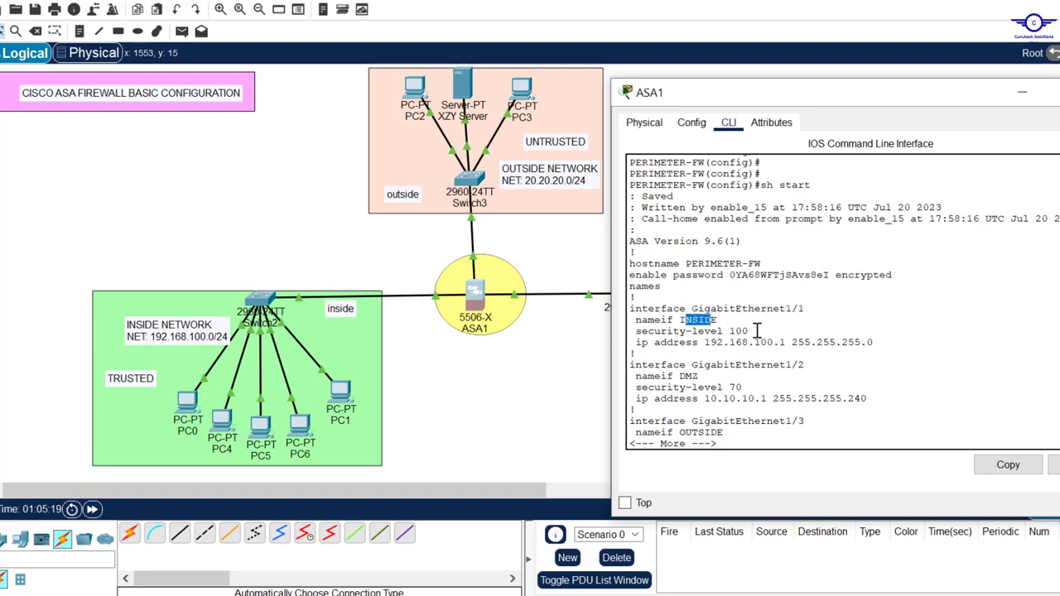
{"action": "left_click_drag", "start_coordinate": [749, 330], "coordinate": [739, 331]}
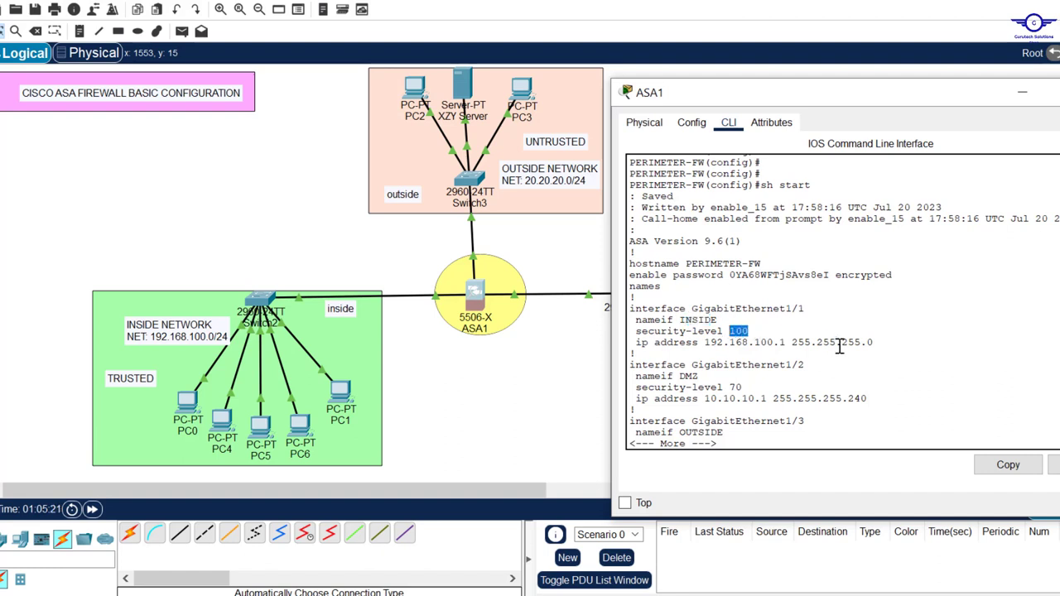
{"action": "left_click_drag", "start_coordinate": [874, 341], "coordinate": [785, 346]}
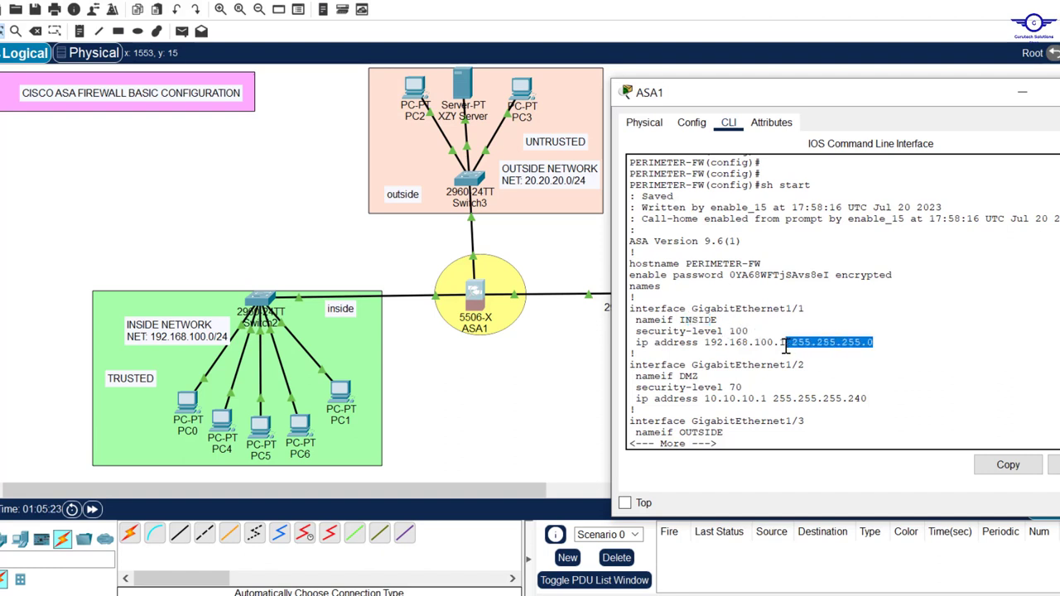
{"action": "key", "text": "Return"}
{"action": "key", "text": "Return"}
{"action": "key", "text": "Return"}
{"action": "key", "text": "Return"}
{"action": "key", "text": "Return"}
{"action": "key", "text": "Return"}
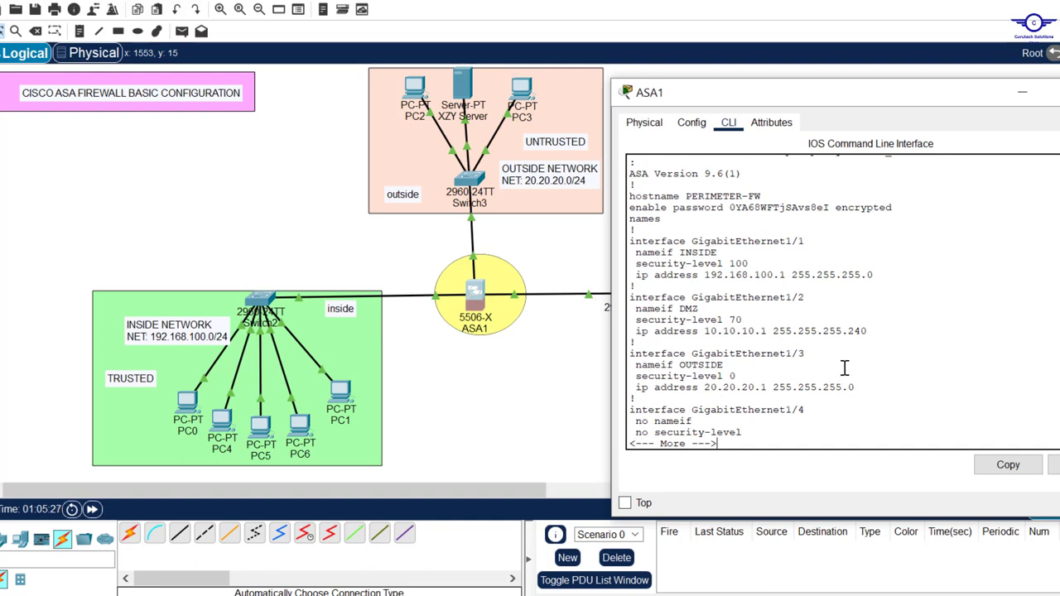
{"action": "key", "text": "Return"}
{"action": "key", "text": "Return"}
{"action": "key", "text": "Return"}
{"action": "key", "text": "Return"}
{"action": "key", "text": "Return"}
{"action": "key", "text": "Return"}
{"action": "key", "text": "Return"}
{"action": "key", "text": "Return"}
{"action": "key", "text": "Return"}
{"action": "key", "text": "Return"}
{"action": "key", "text": "Return"}
{"action": "key", "text": "Return"}
{"action": "key", "text": "Return"}
{"action": "key", "text": "Return"}
{"action": "key", "text": "Return"}
{"action": "key", "text": "Return"}
{"action": "key", "text": "Return"}
{"action": "key", "text": "Return"}
{"action": "key", "text": "Return"}
{"action": "key", "text": "Return"}
{"action": "key", "text": "Return"}
{"action": "key", "text": "Return"}
{"action": "key", "text": "Return"}
{"action": "key", "text": "Return"}
{"action": "key", "text": "Return"}
{"action": "key", "text": "Return"}
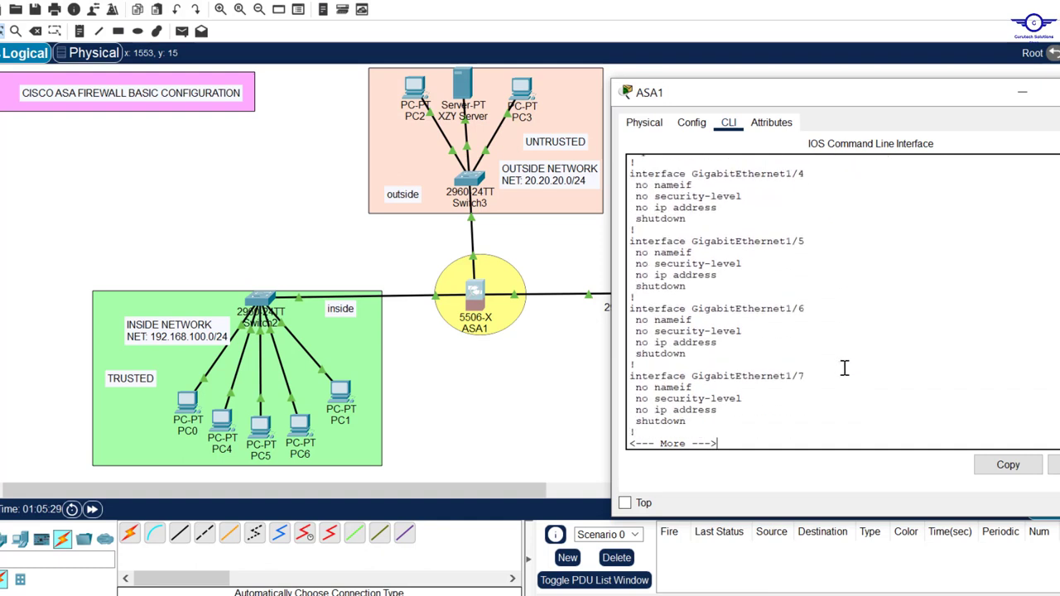
{"action": "key", "text": "Return"}
{"action": "key", "text": "Return"}
{"action": "key", "text": "Return"}
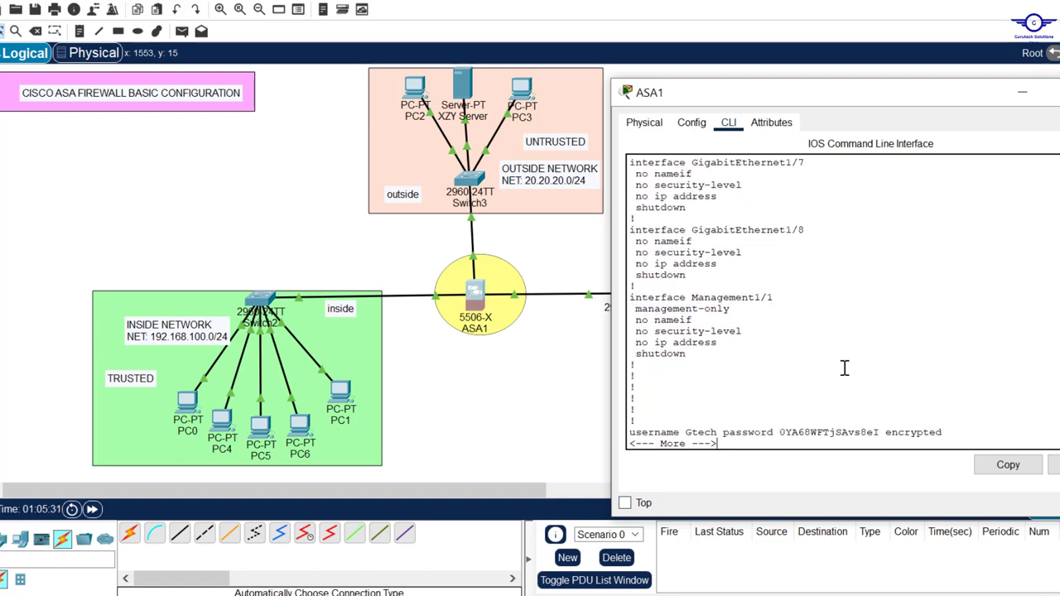
{"action": "key", "text": "Return"}
{"action": "key", "text": "Return"}
{"action": "key", "text": "Return"}
{"action": "key", "text": "Return"}
{"action": "key", "text": "Return"}
{"action": "key", "text": "Return"}
{"action": "key", "text": "Return"}
{"action": "key", "text": "Return"}
{"action": "key", "text": "Return"}
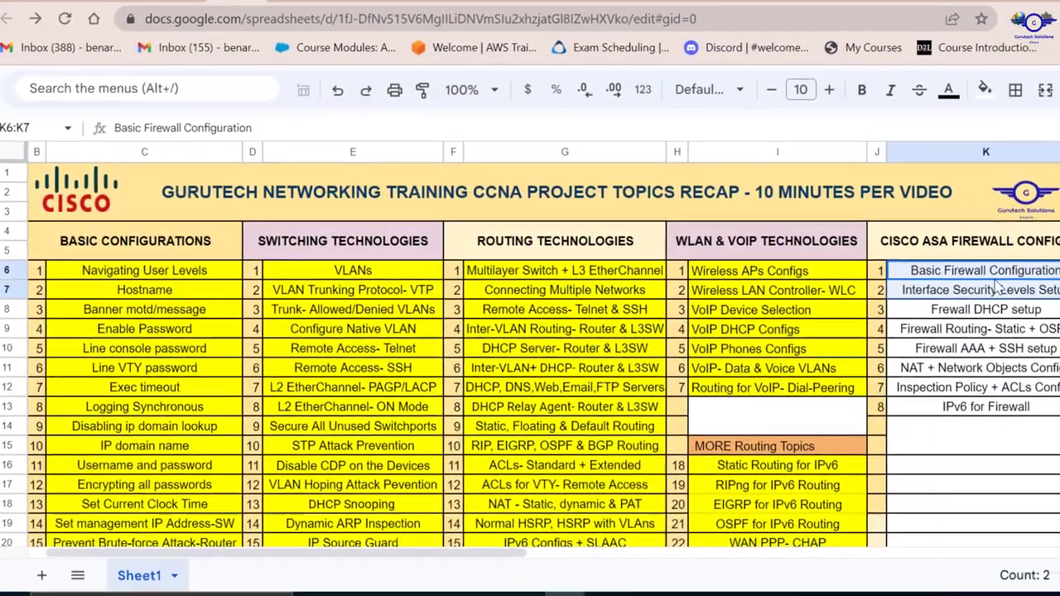
Fill the Basic Firewall Configuration and Interface Security Levels Setup cells green, then select K8 and K9.
{"action": "left_click", "coordinate": [984, 89]}
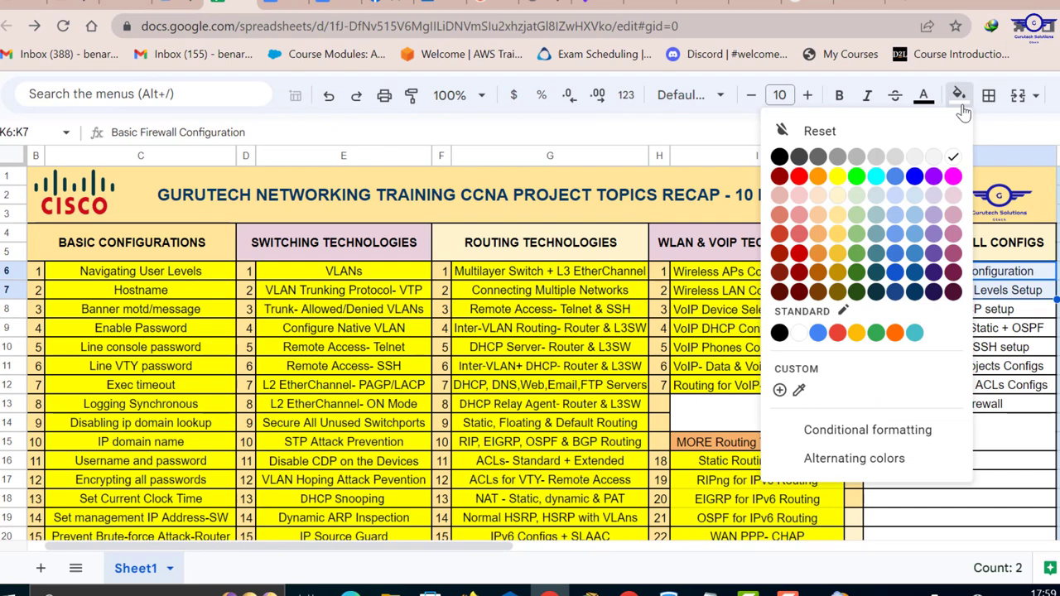
{"action": "left_click", "coordinate": [837, 176]}
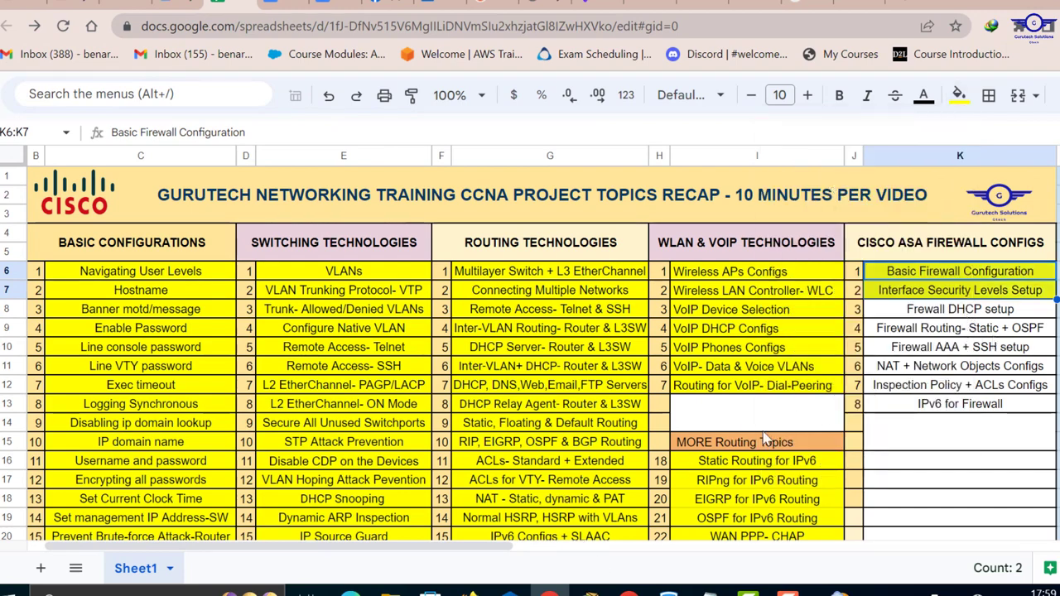
{"action": "left_click", "coordinate": [963, 309]}
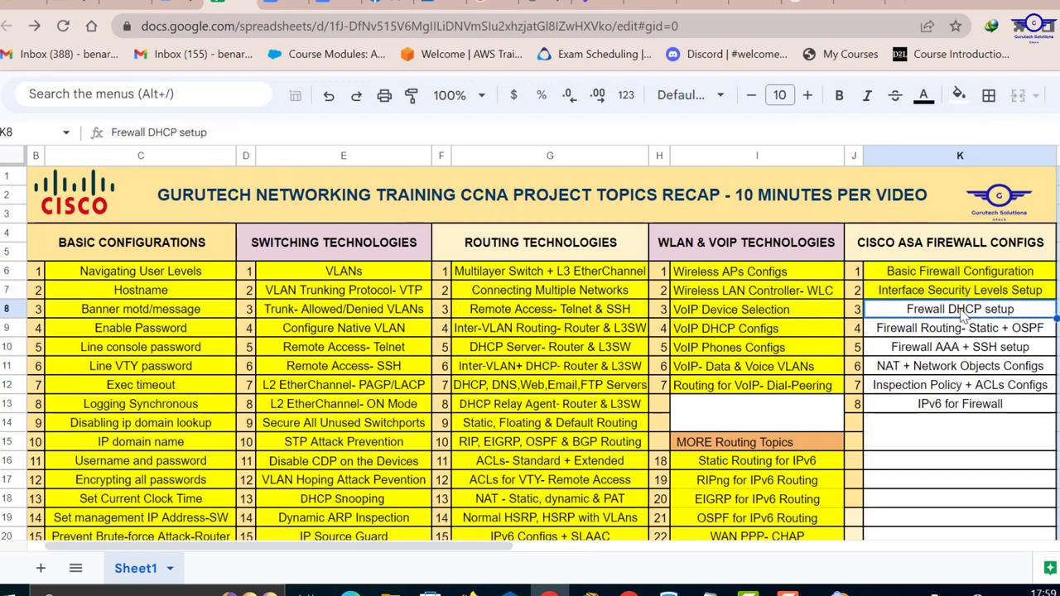
{"action": "left_click", "coordinate": [924, 329]}
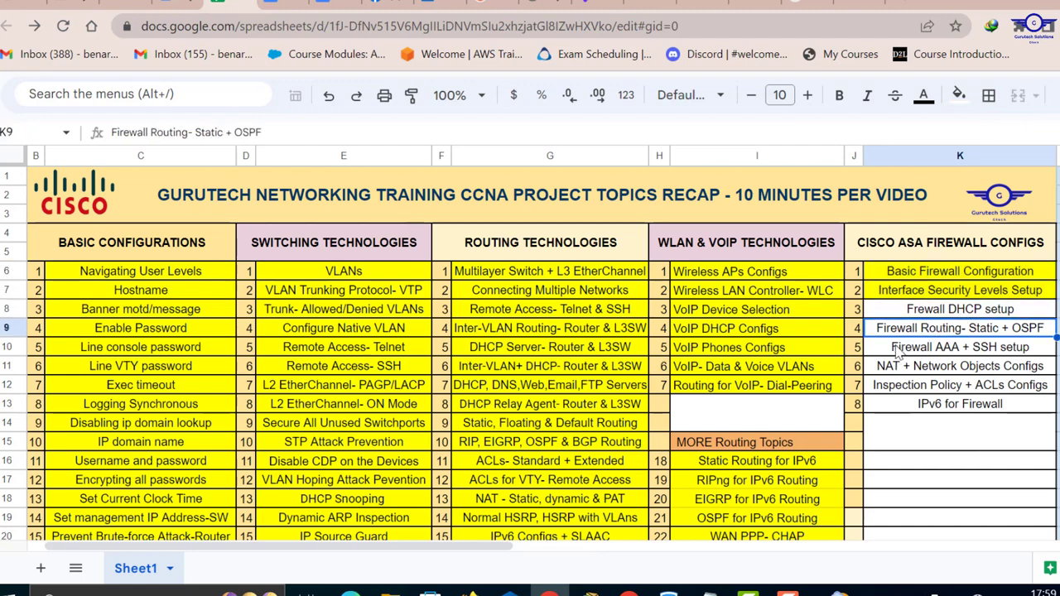